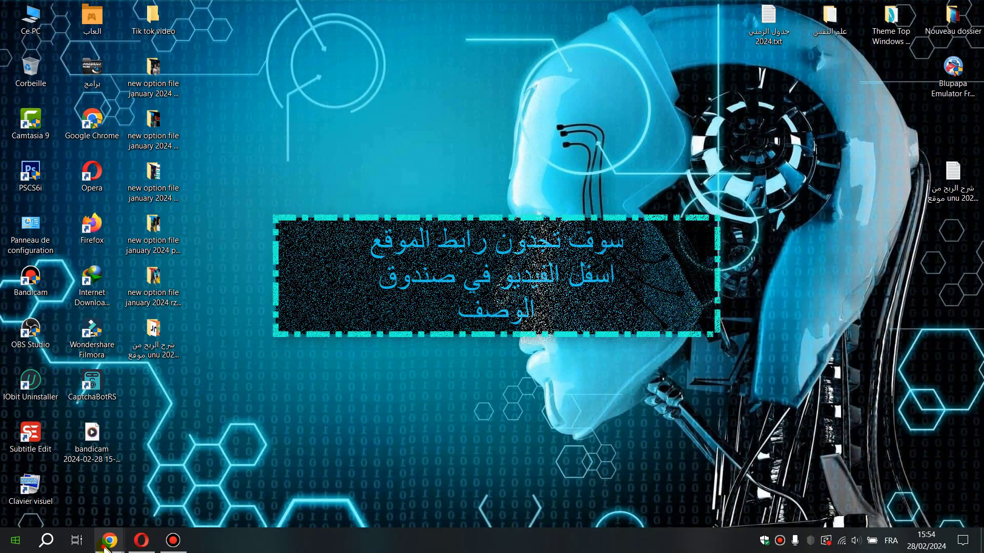
Step: Bring up the browser window showing the UNU homepage and translate the page from Russian to Arabic
mouse_move(109, 540)
left_click(218, 500)
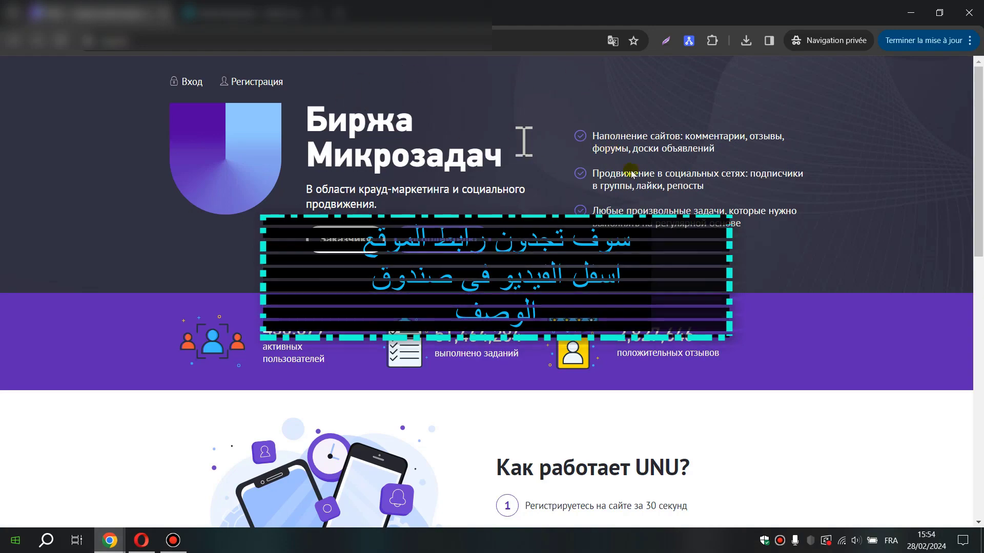
left_click_drag(978, 111, 976, 77)
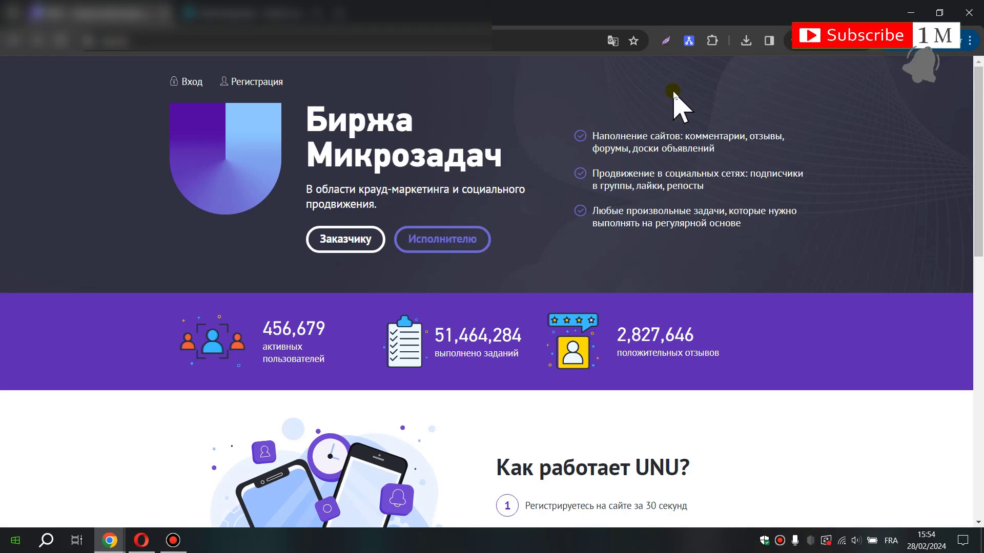
left_click(971, 107)
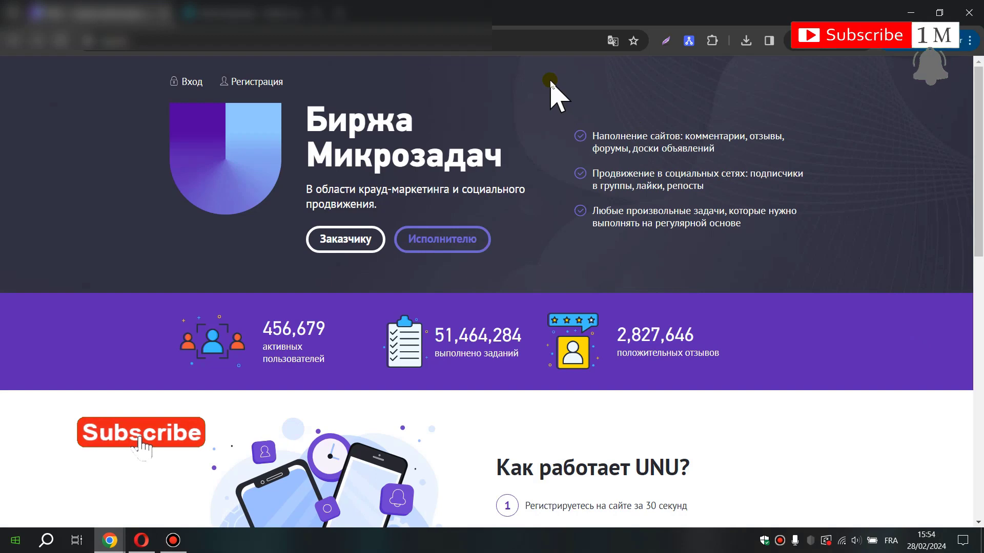
right_click(549, 81)
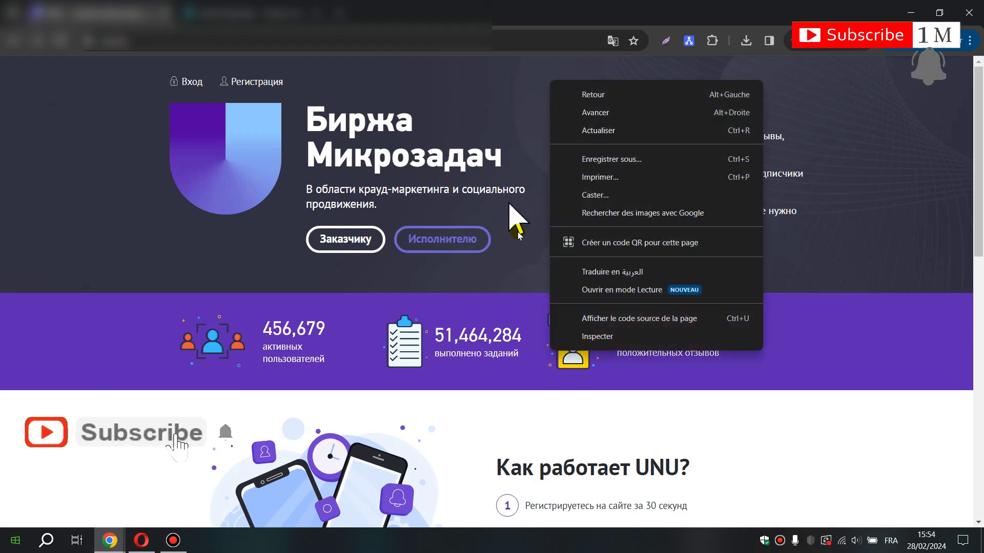
left_click(603, 272)
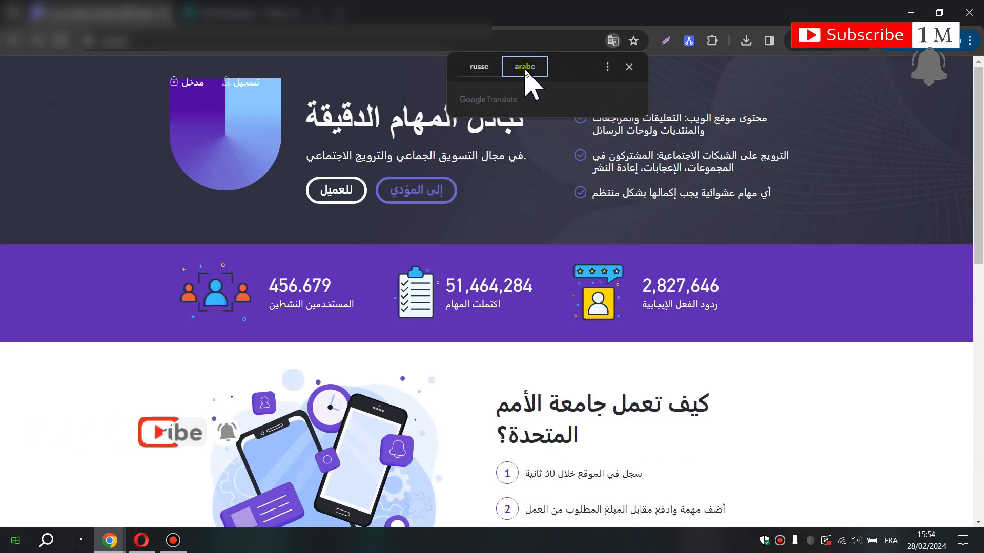
left_click(608, 67)
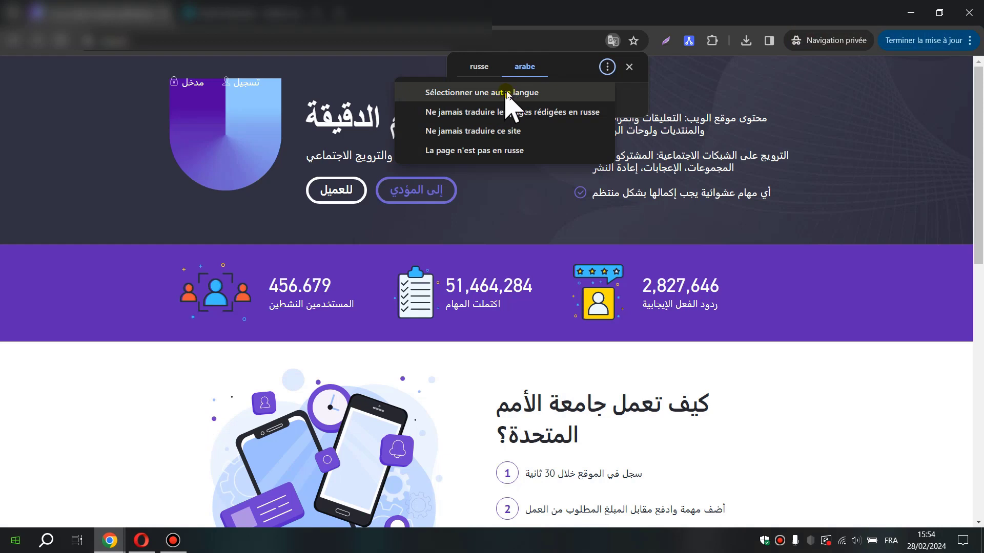
left_click(875, 122)
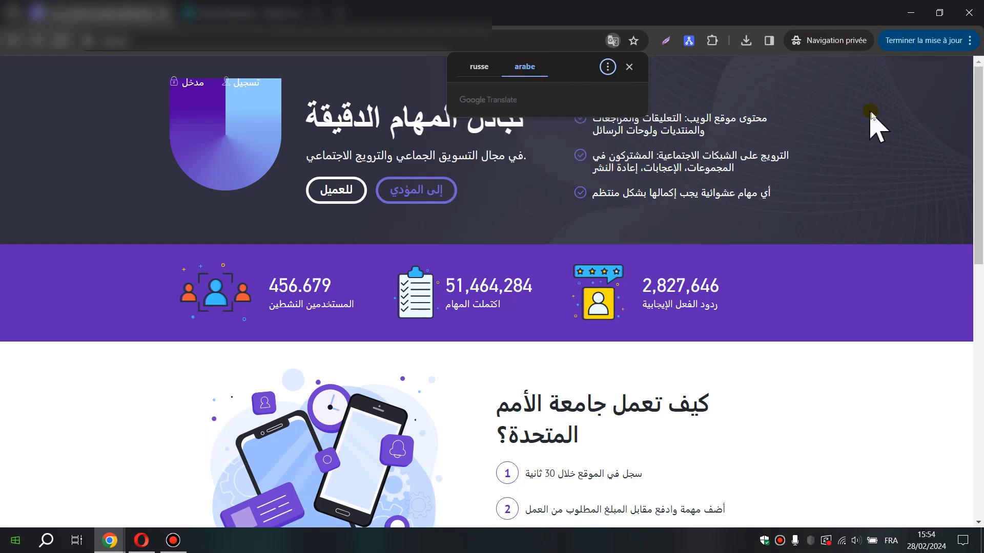
left_click(872, 120)
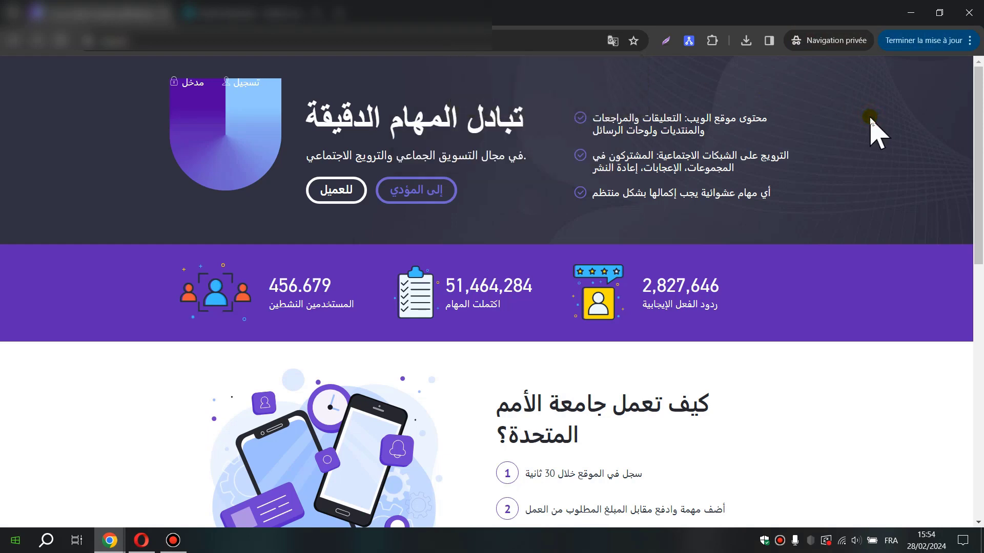
Step: Open the UNU registration form and submit the temporary e-mail address for the new account
left_click(242, 83)
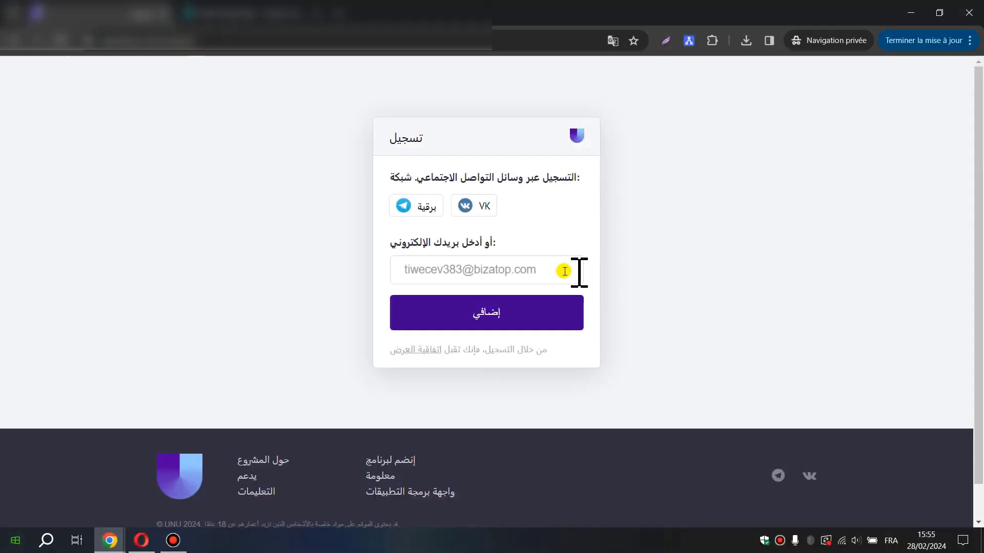
left_click(560, 271)
left_click_drag(553, 271, 397, 269)
left_click(530, 266)
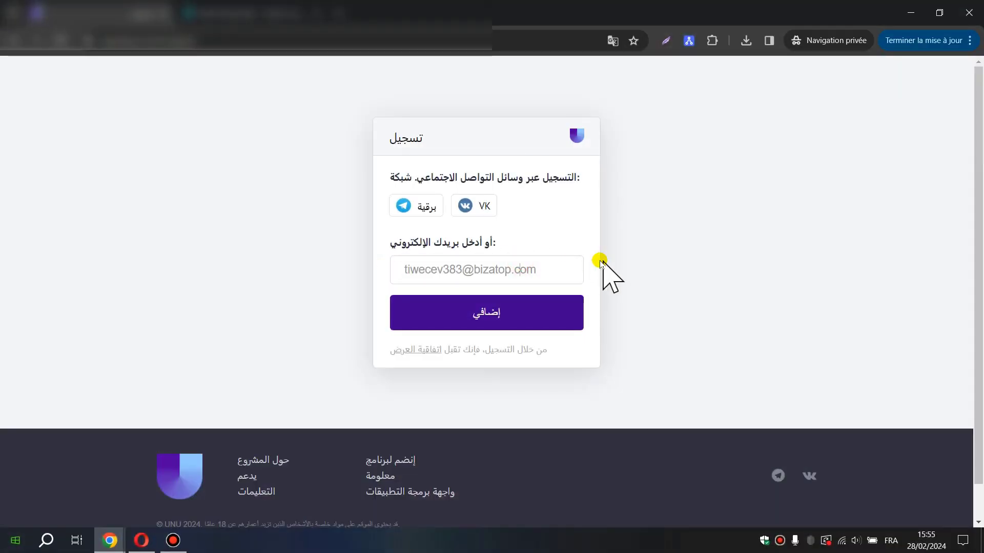
left_click_drag(548, 265, 400, 267)
left_click(677, 279)
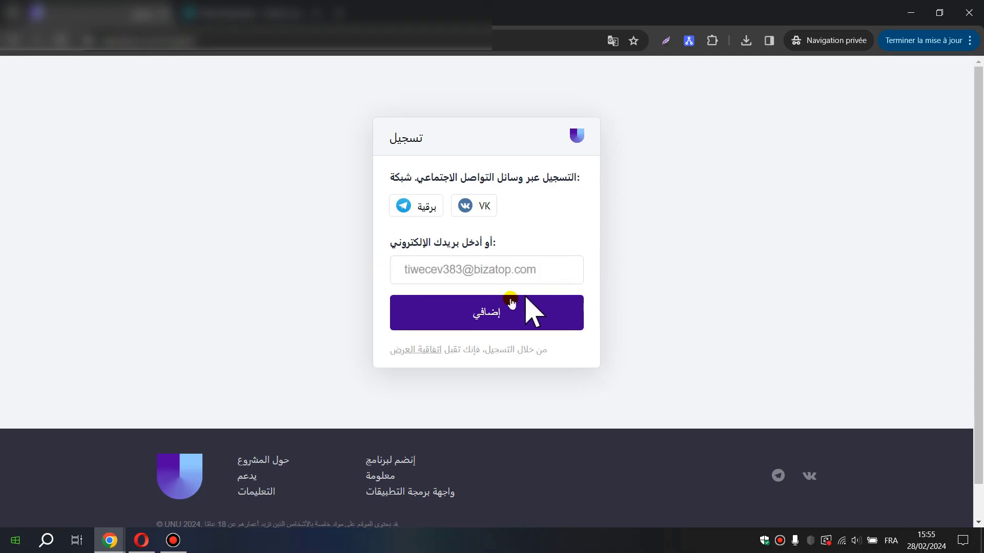
left_click(489, 315)
Step: Translate the registration page asking for the name or nickname from Russian to Arabic
right_click(685, 193)
left_click(714, 383)
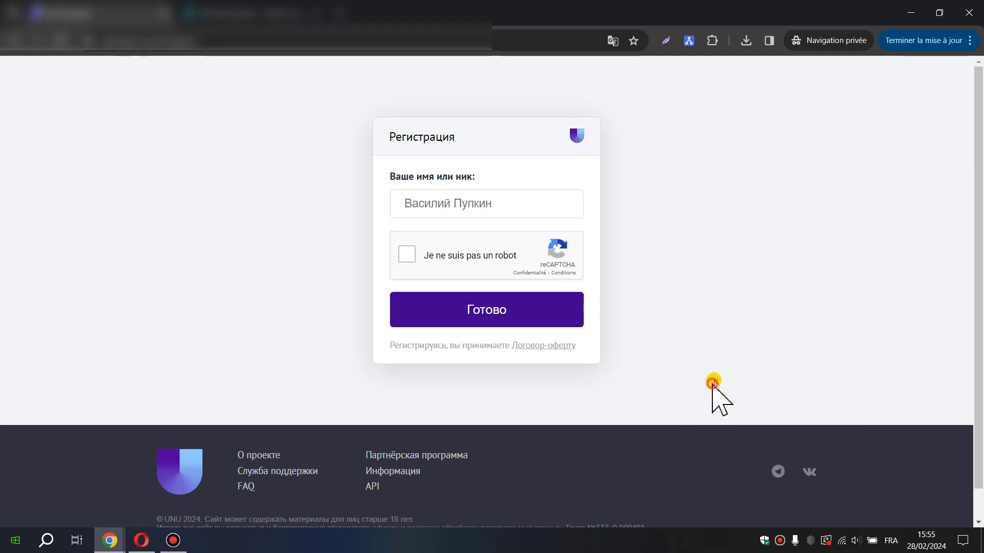
left_click(634, 190)
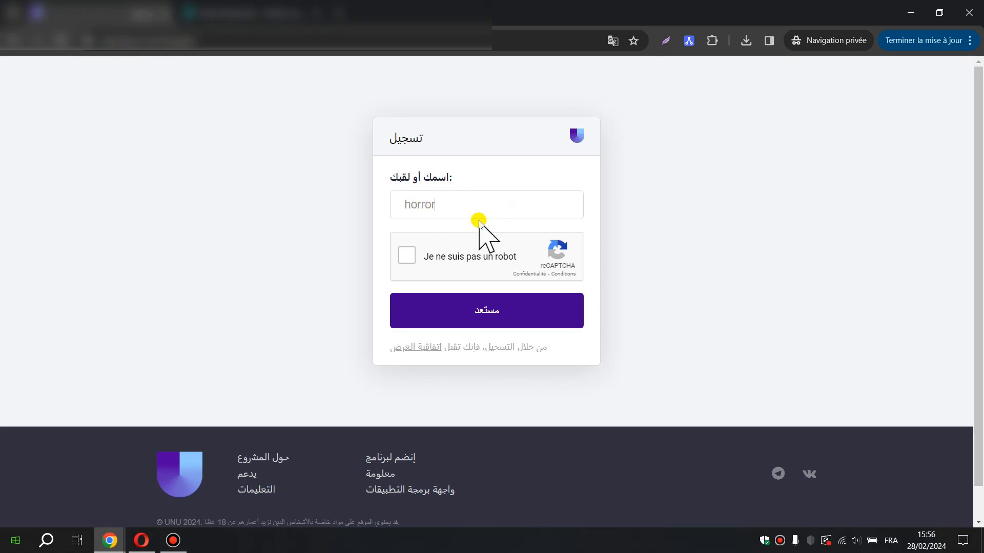
Step: Pass the reCAPTCHA check and complete the registration with the nickname horrorgames
left_click(456, 258)
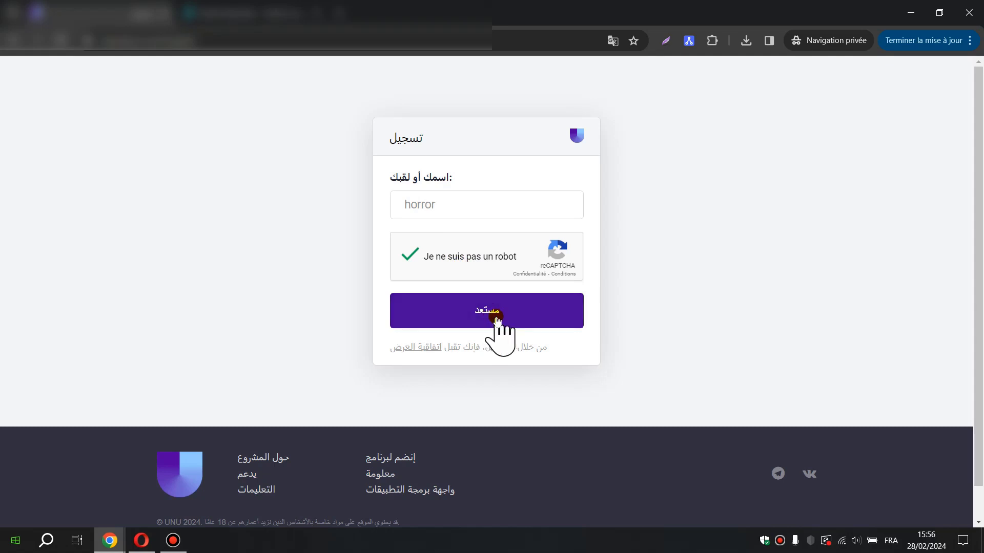
left_click(462, 309)
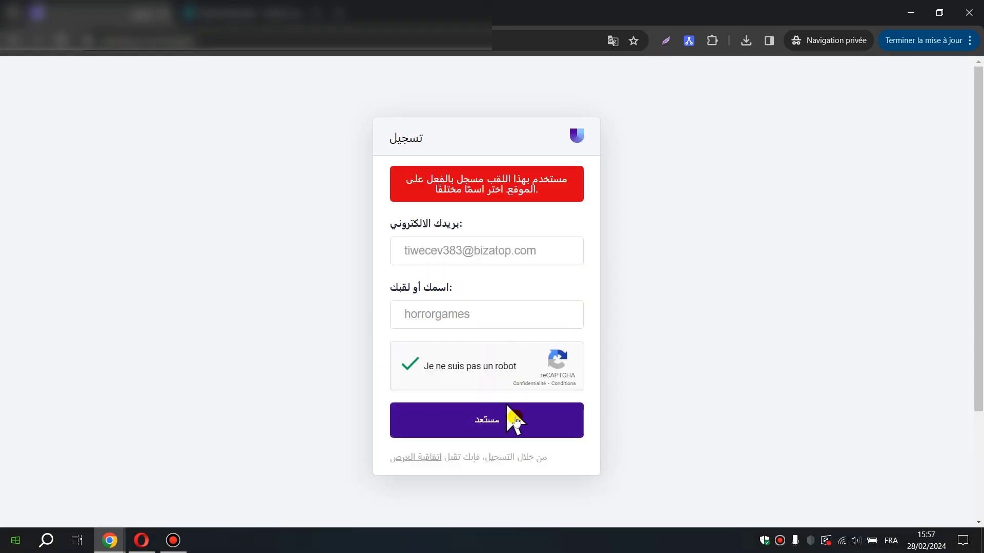
left_click(514, 419)
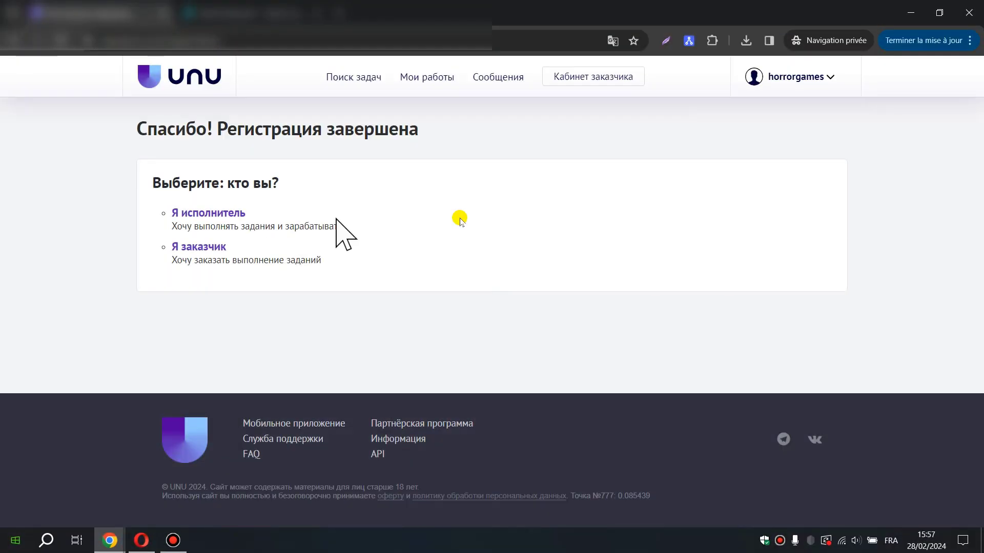
Step: Translate the page that asks for the performer or customer role into Arabic
right_click(512, 242)
left_click(635, 434)
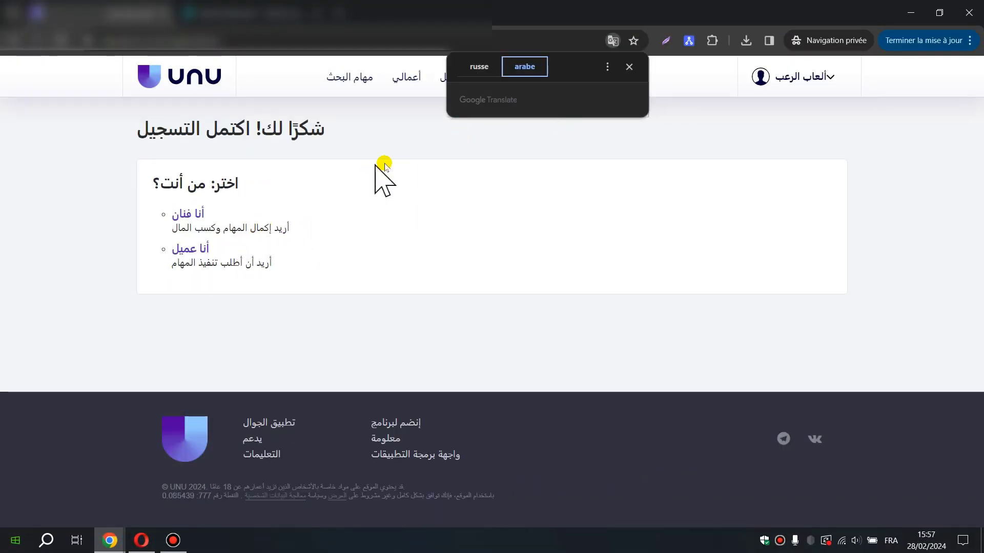
left_click(518, 184)
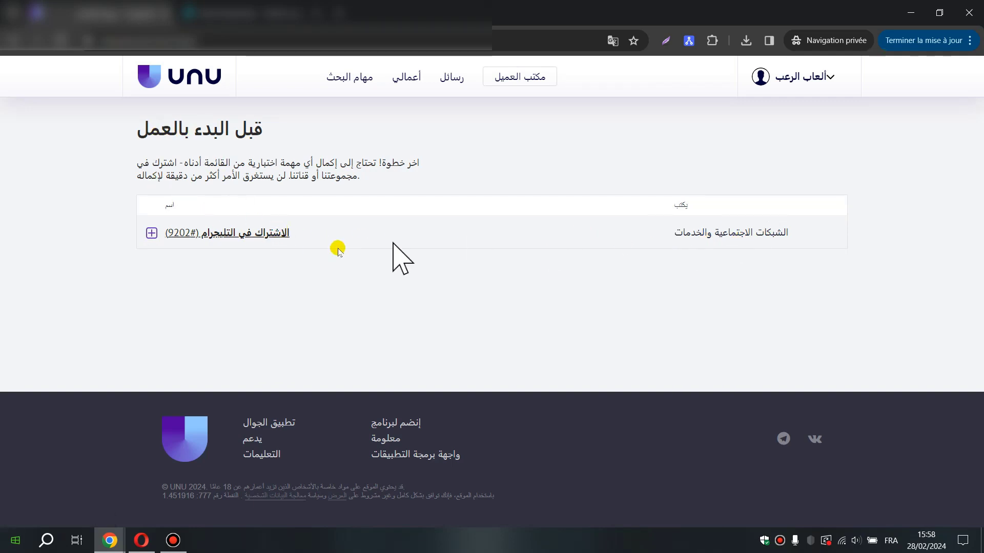
left_click(257, 234)
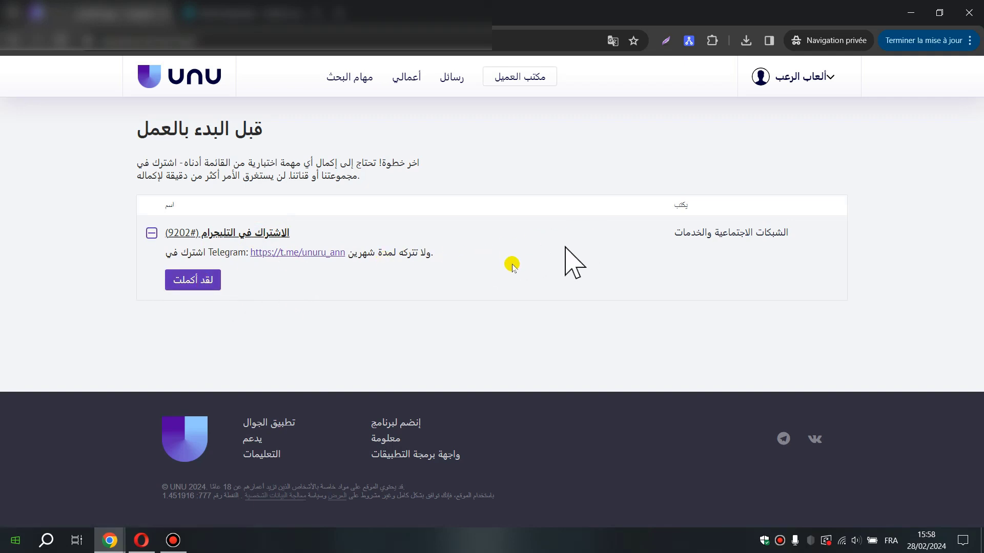
left_click(297, 256)
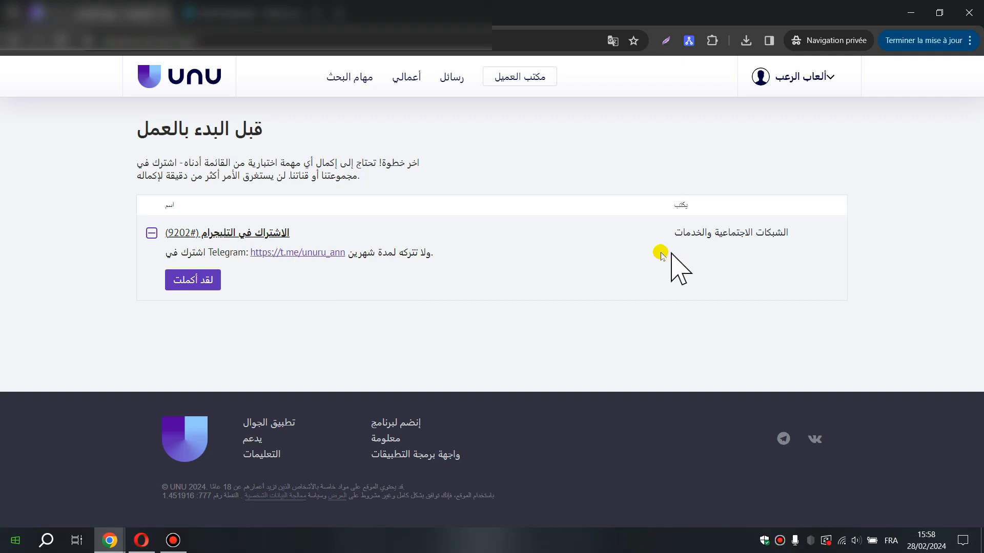
left_click_drag(745, 233, 527, 280)
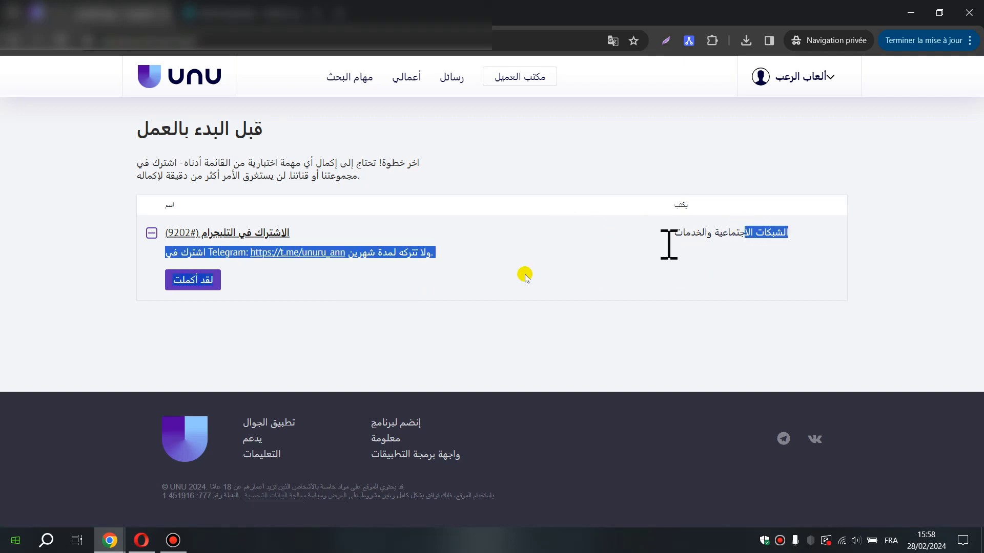
left_click(527, 279)
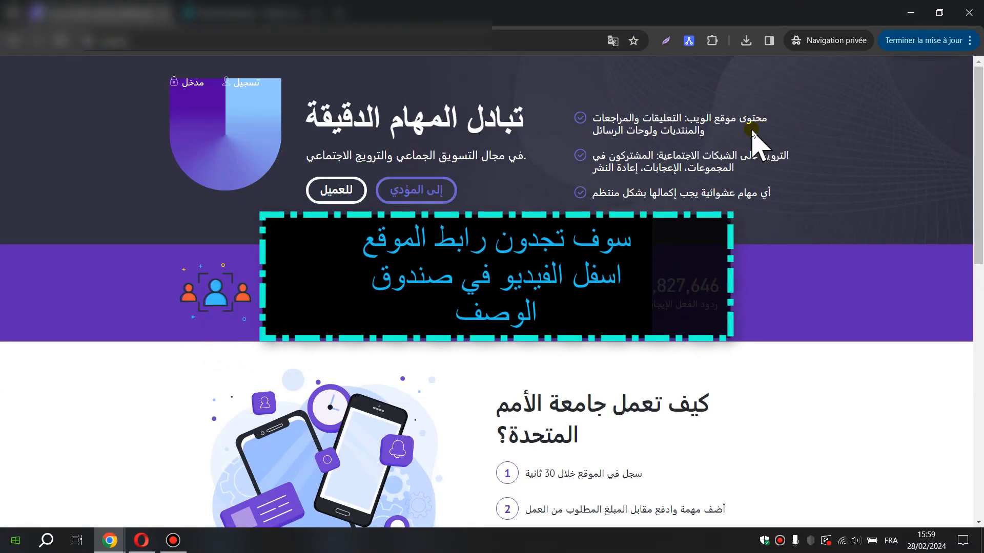
Step: Open the site's login page and follow the verification link in UNU's confirmation message in the temporary mailbox
left_click(204, 86)
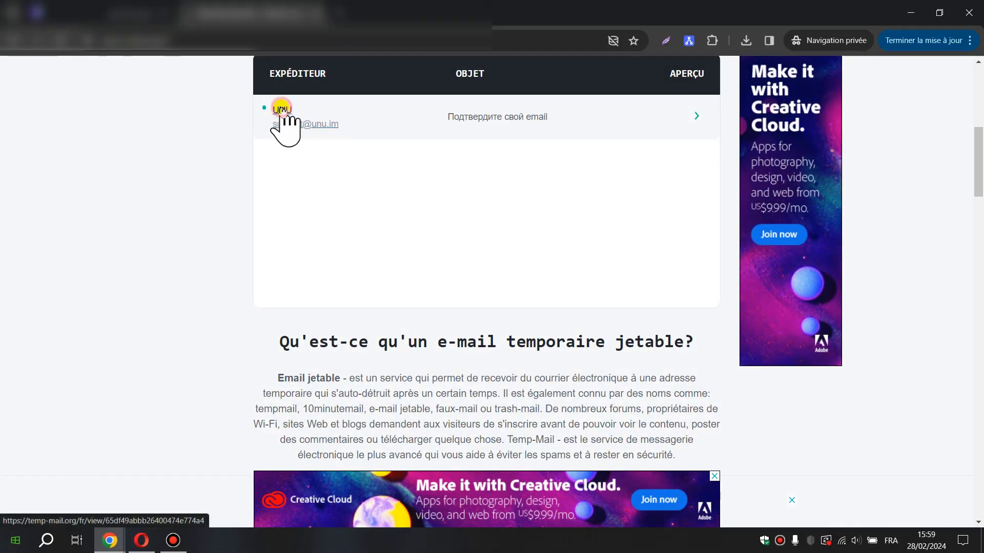
left_click(464, 134)
left_click_drag(980, 87, 978, 154)
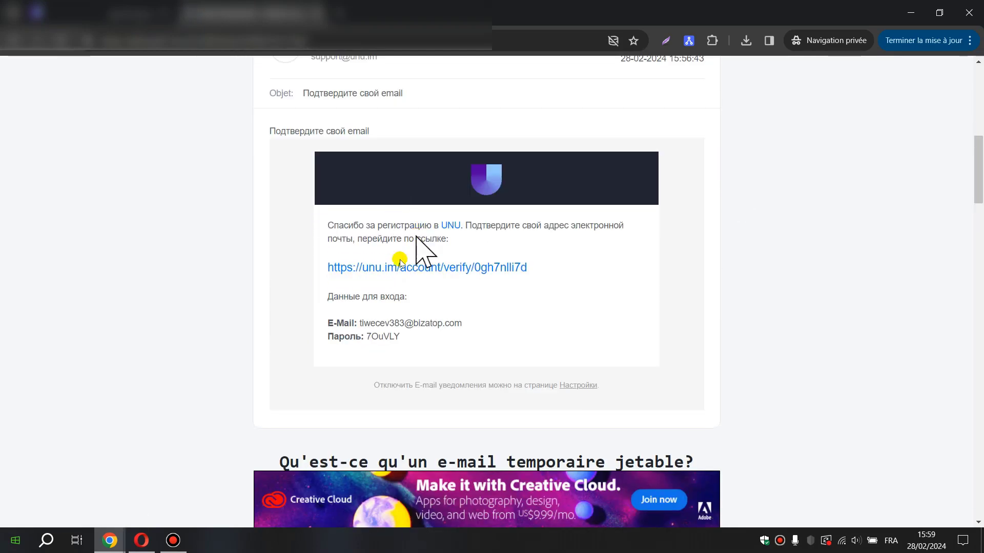
left_click(409, 269)
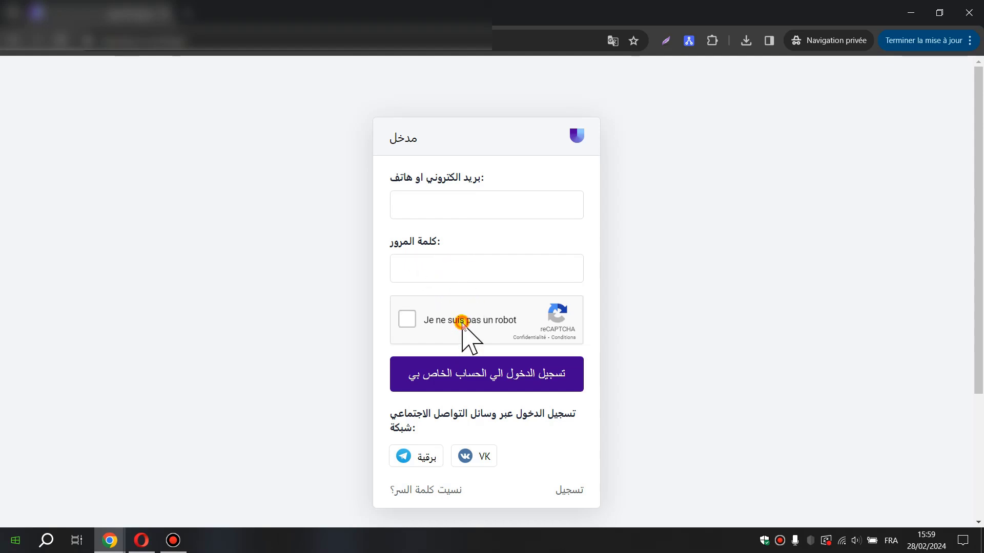
Step: Close the private window with the login form and switch to the browser window showing the existing UNU performer account
left_click(495, 379)
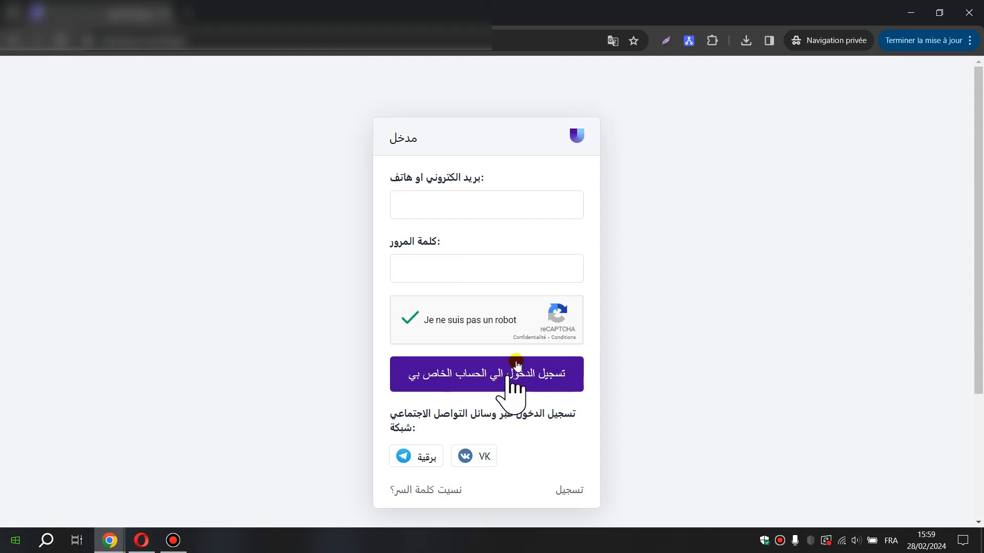
left_click(952, 17)
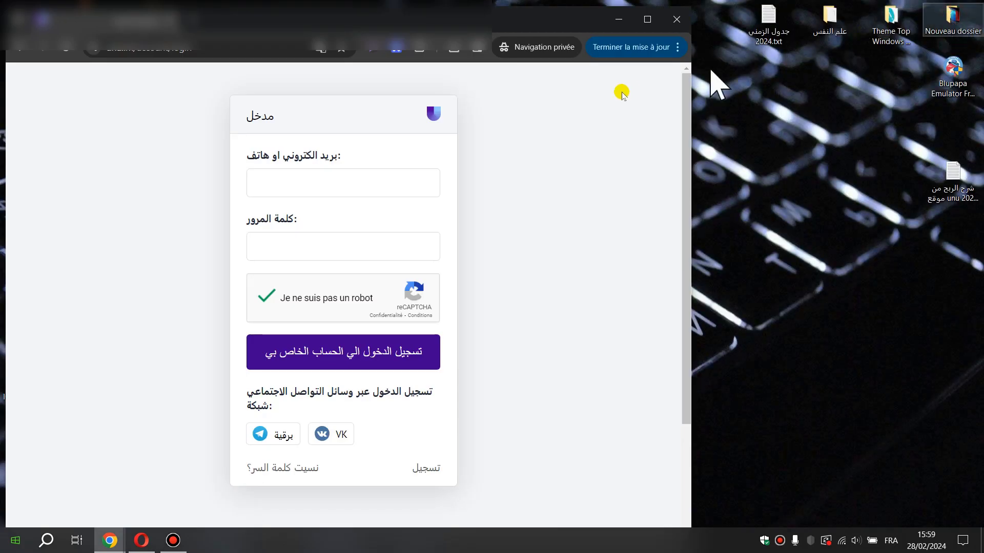
left_click(648, 20)
left_click(967, 13)
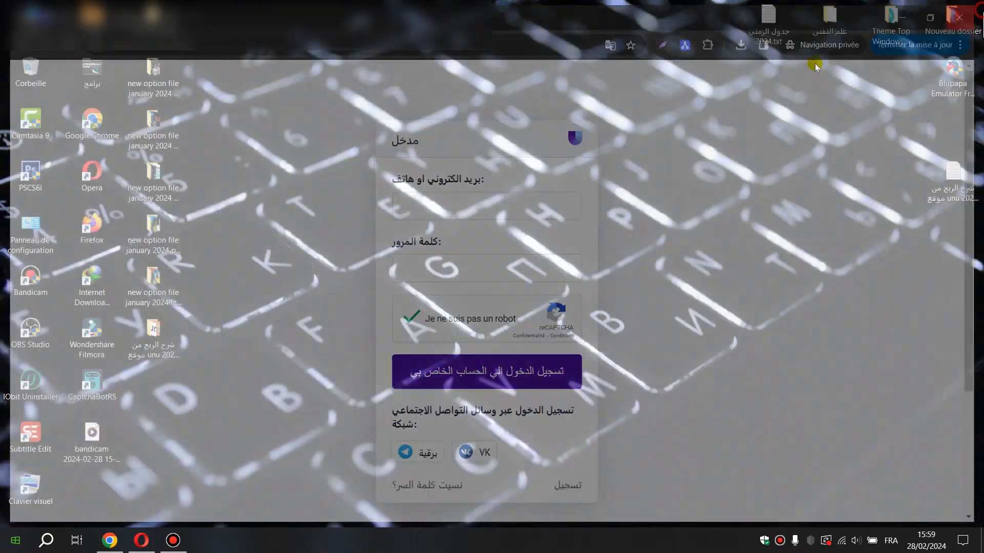
left_click(109, 540)
left_click(202, 98)
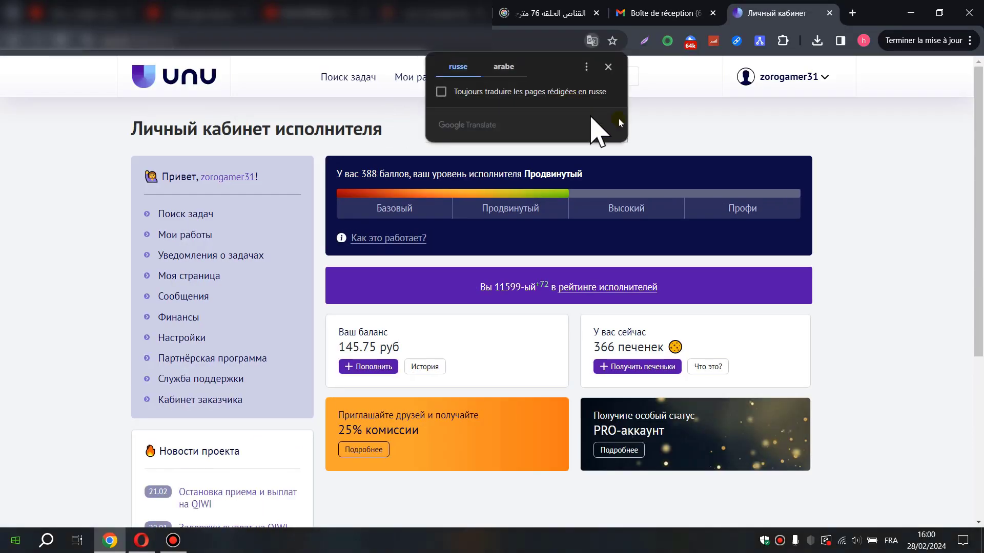
Step: Translate the performer account dashboard from Russian to Arabic and look over its performer level scale
left_click(656, 121)
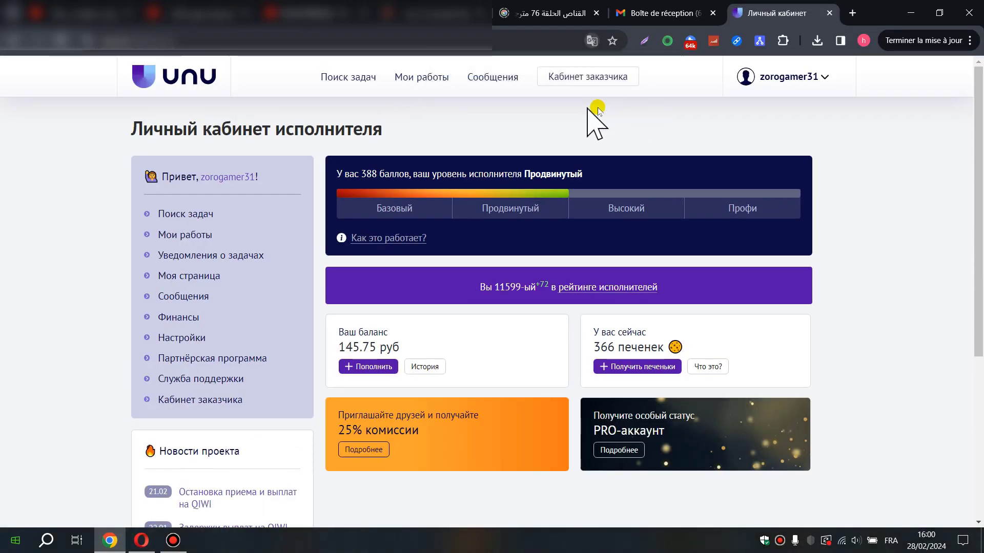
left_click(583, 183)
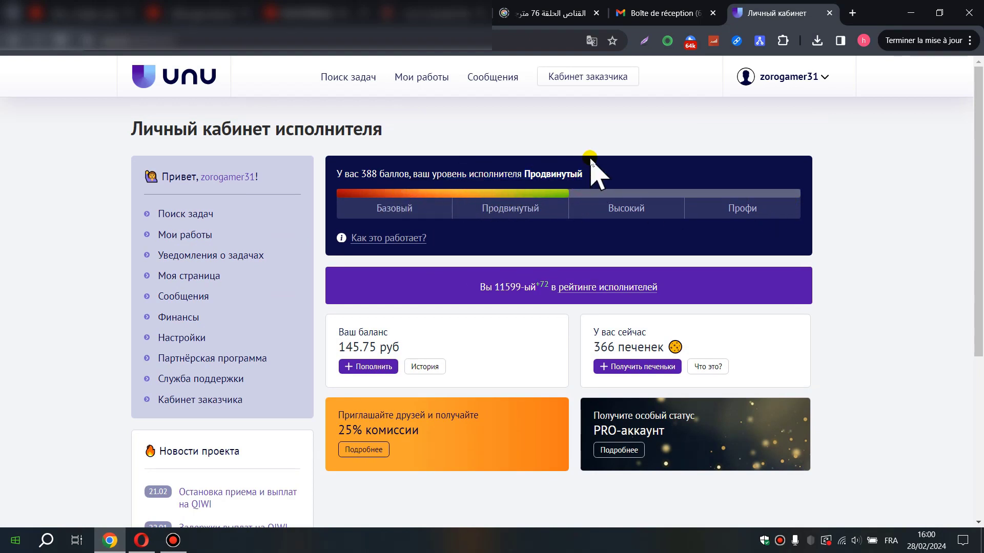
right_click(945, 230)
left_click(864, 425)
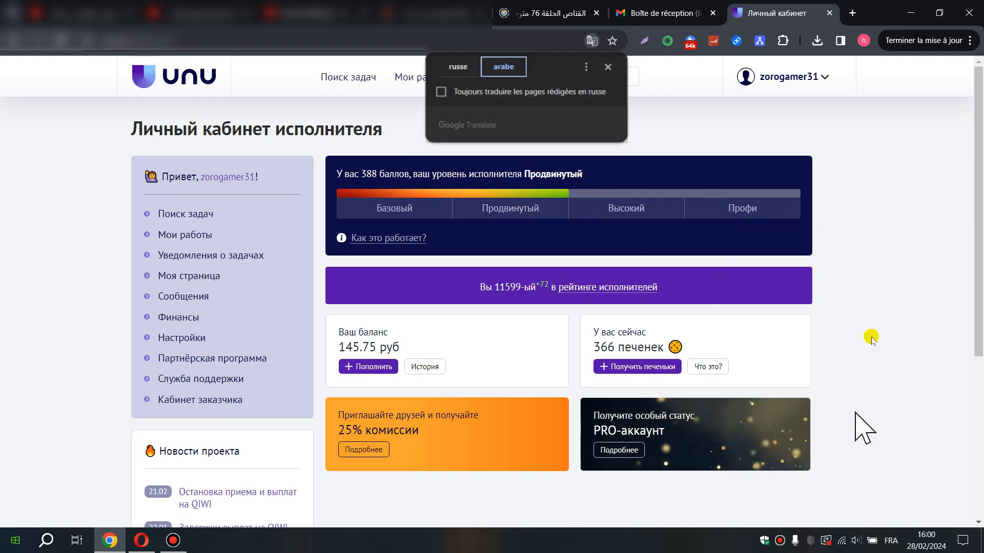
left_click(850, 252)
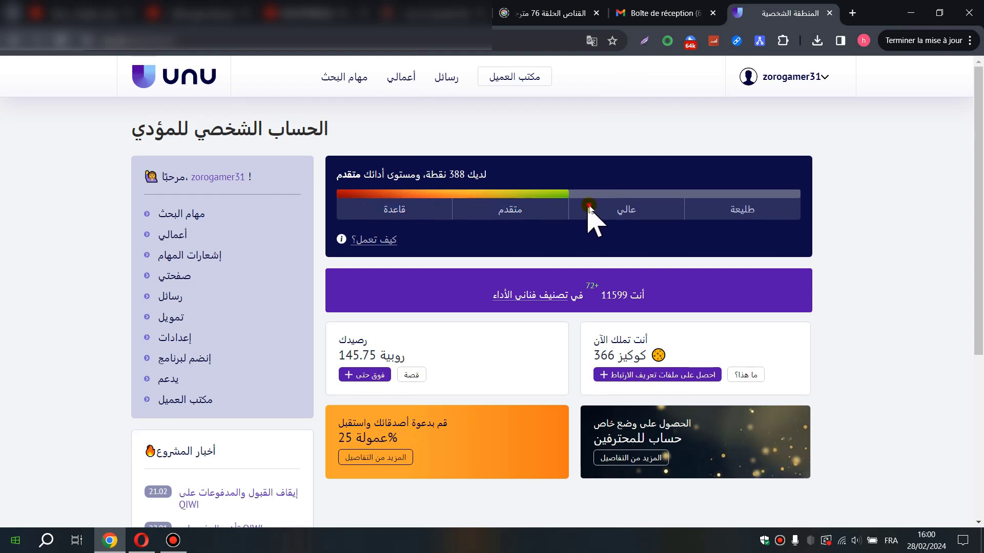
left_click_drag(589, 207, 768, 220)
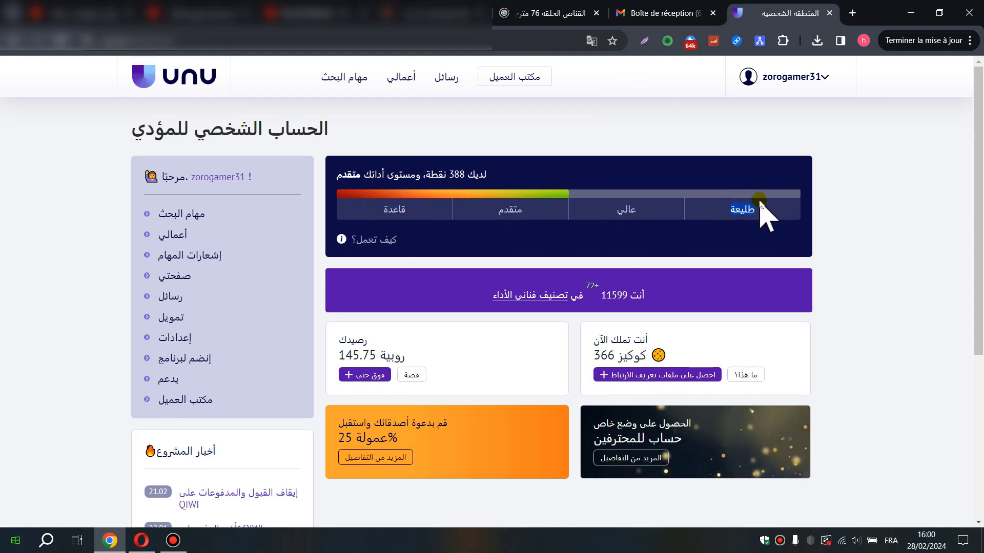
left_click(734, 203)
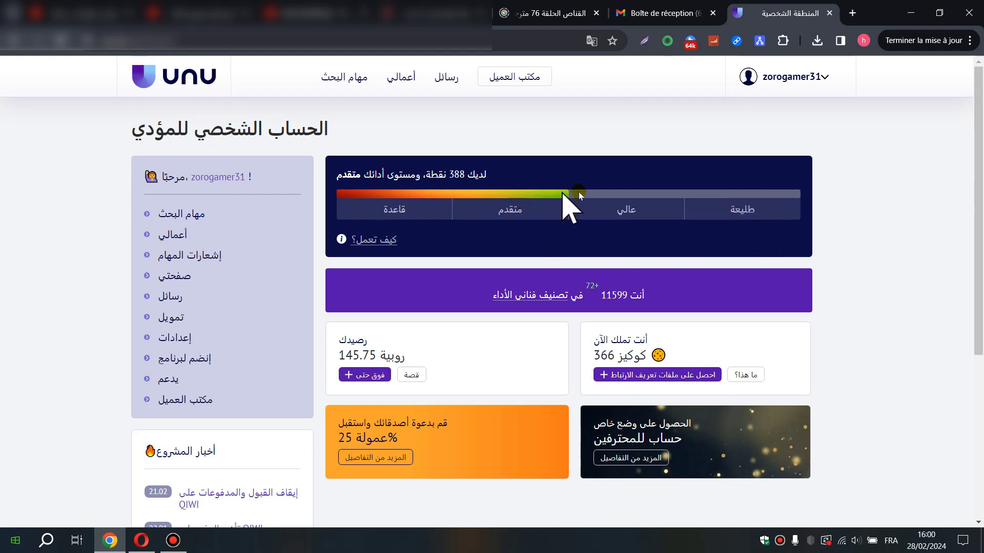
Step: Look over the performer level scale, the rouble balance and the cookies amount on the dashboard
left_click_drag(610, 204, 636, 205)
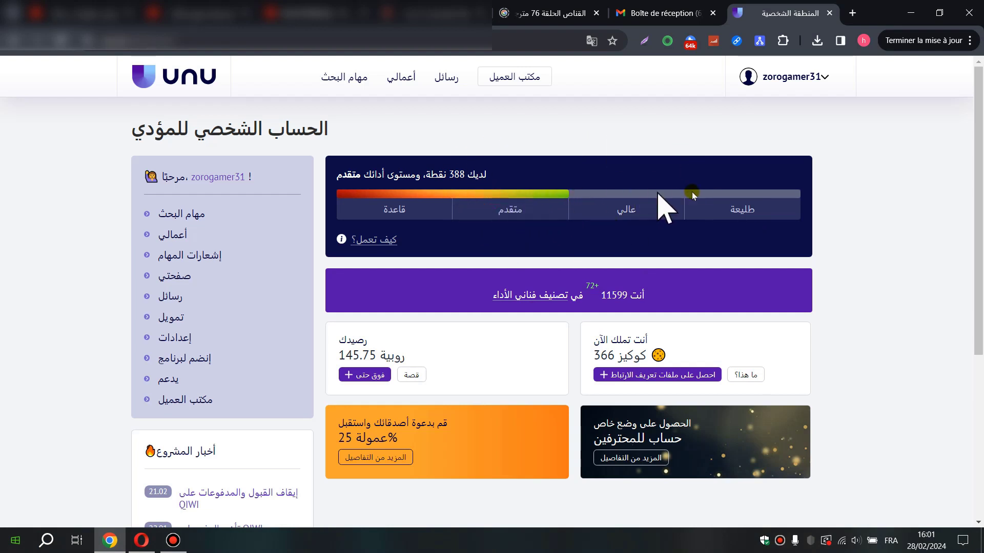
left_click_drag(344, 355, 323, 369)
left_click(460, 346)
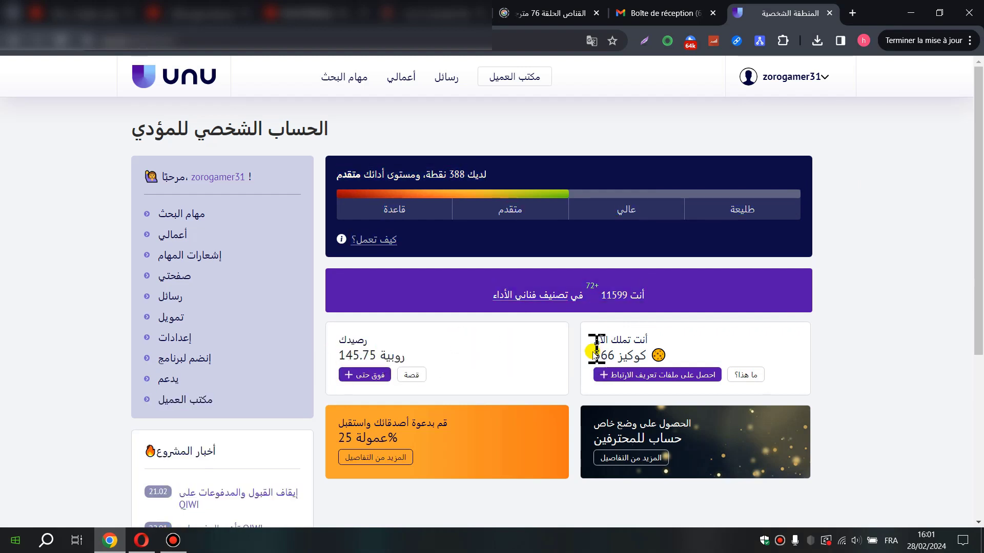
left_click_drag(593, 351, 607, 357)
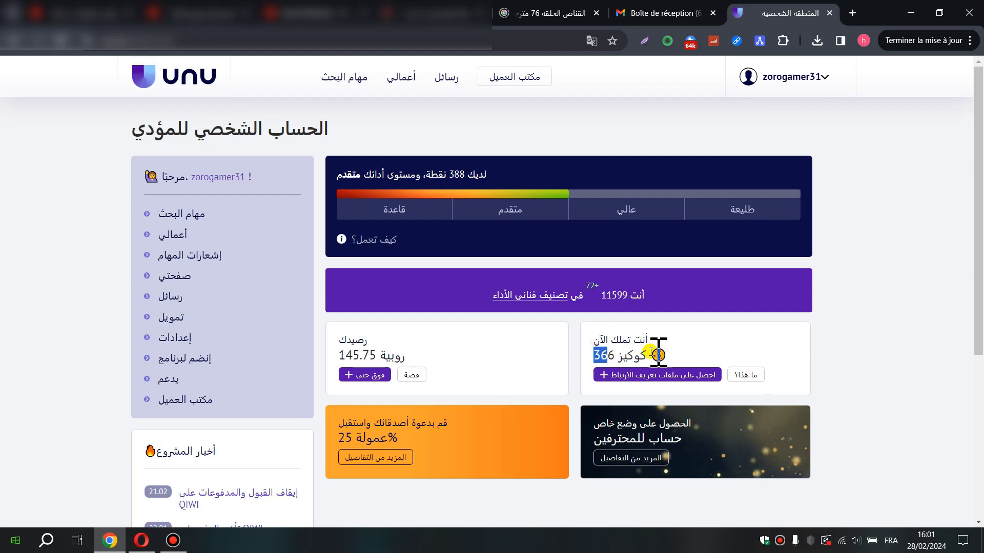
left_click(640, 353)
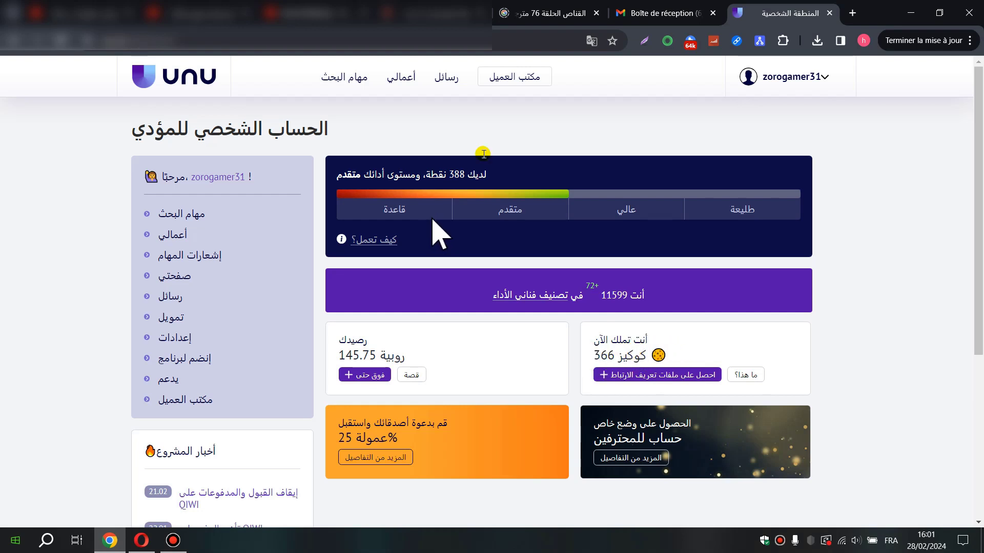
Step: Open the account settings and review the profile details, from the real name and e-mail to the photo
left_click(793, 83)
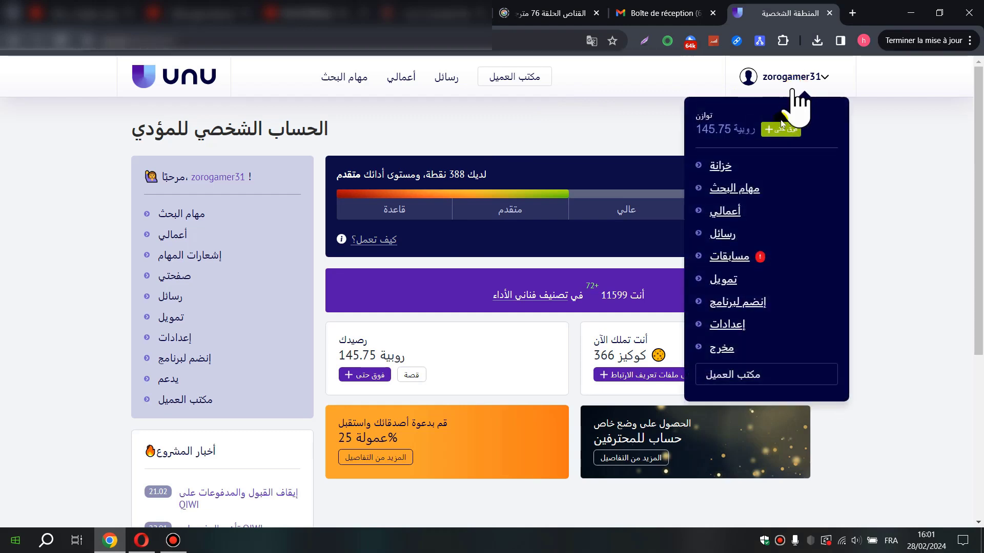
left_click(728, 331)
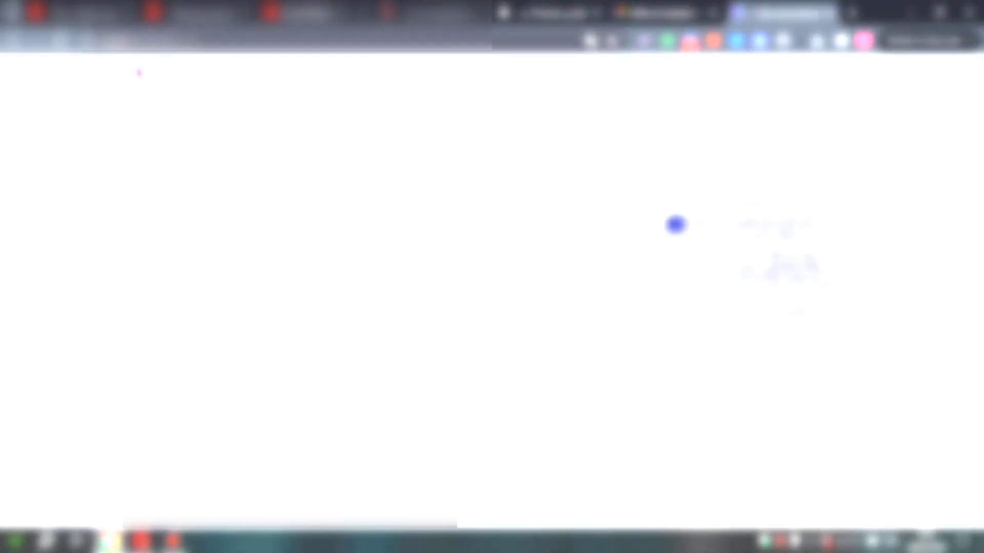
mouse_move(257, 250)
left_mouse_down()
mouse_move(141, 244)
mouse_move(250, 252)
left_mouse_up()
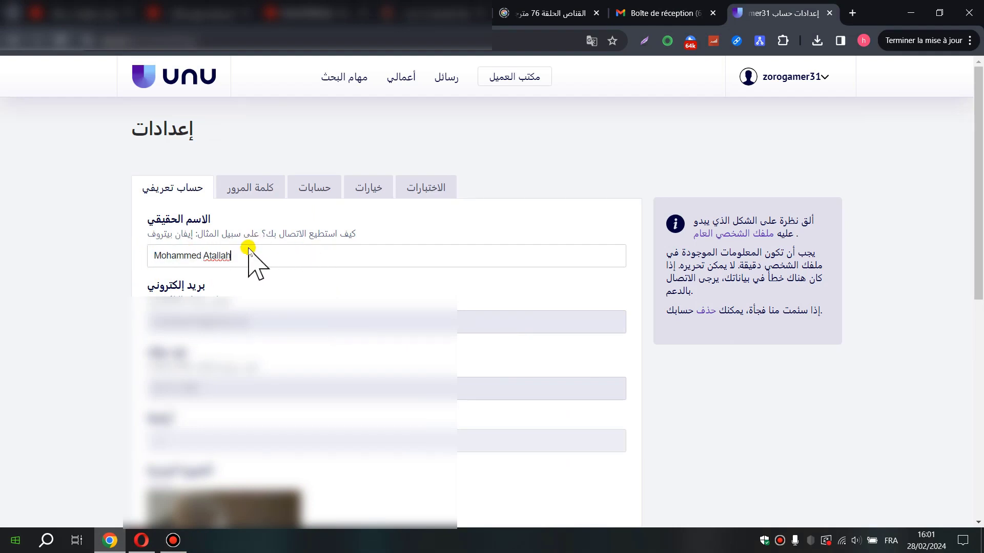
left_click_drag(311, 255, 233, 265)
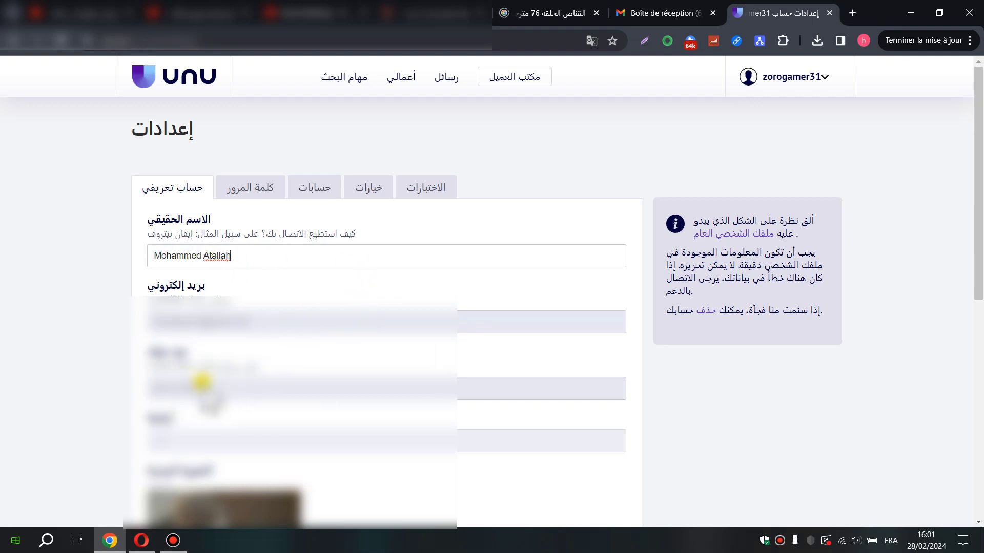
left_click_drag(979, 217, 980, 310)
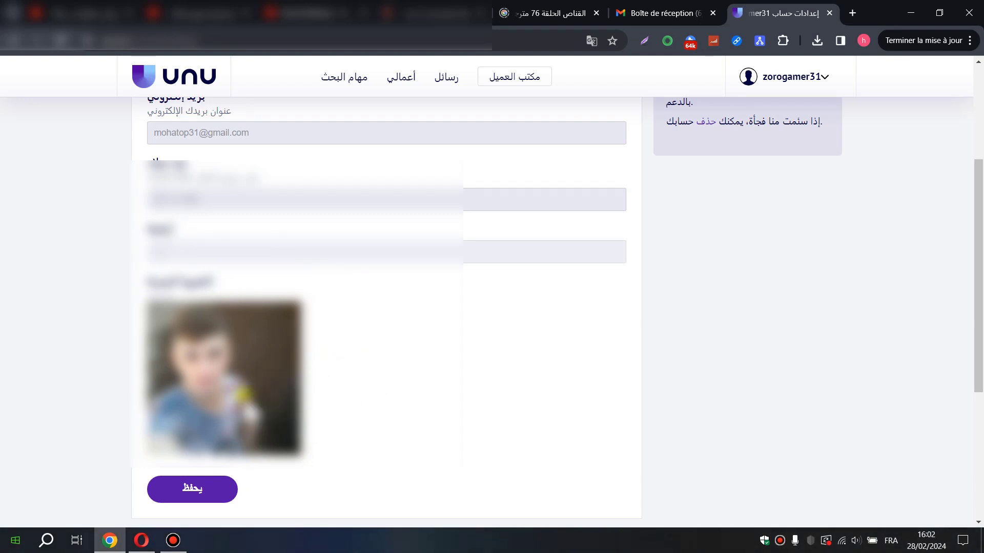
left_click(201, 491)
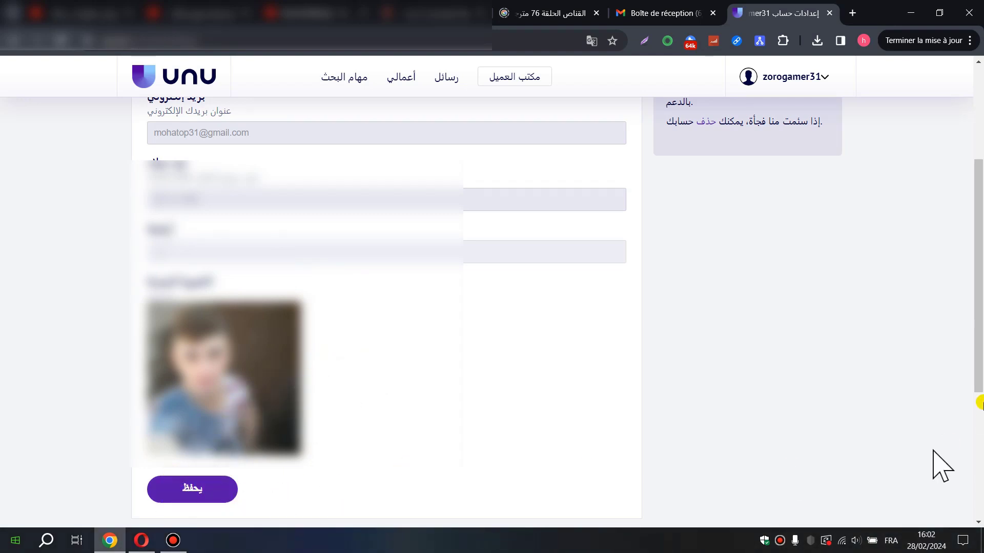
scroll(925, 378, "down", 2)
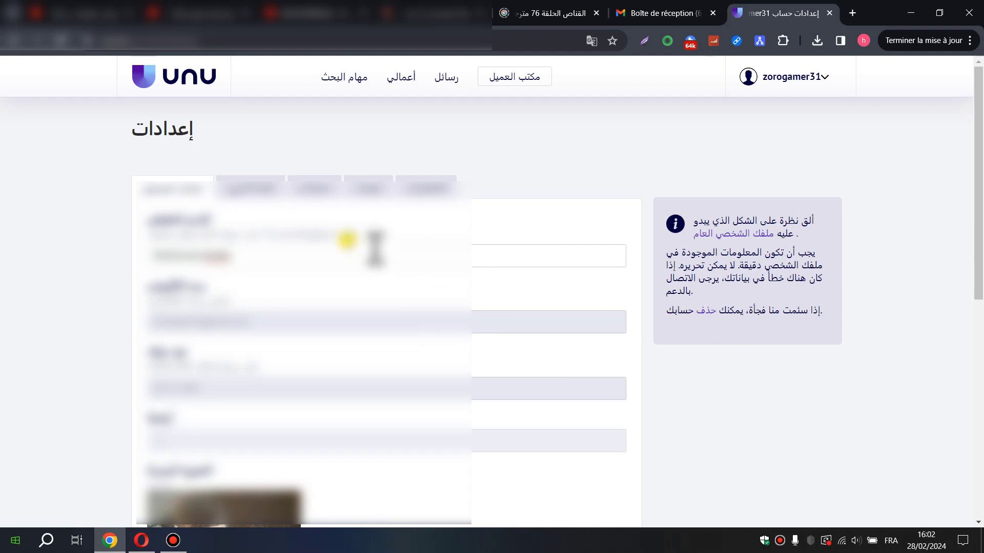
Step: View the password settings, switch to the linked accounts settings and translate the page into Arabic
left_click(250, 189)
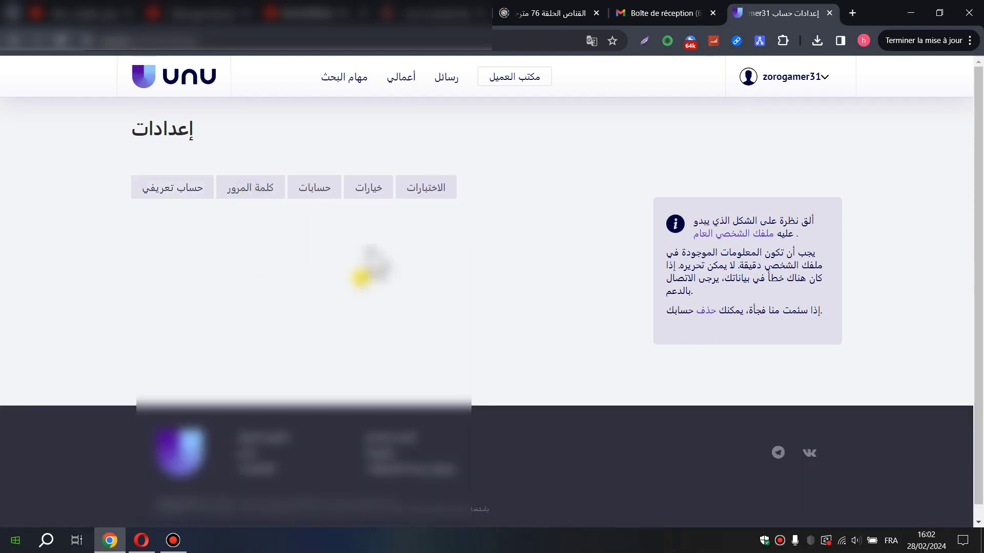
left_click(307, 190)
right_click(604, 206)
left_click(645, 392)
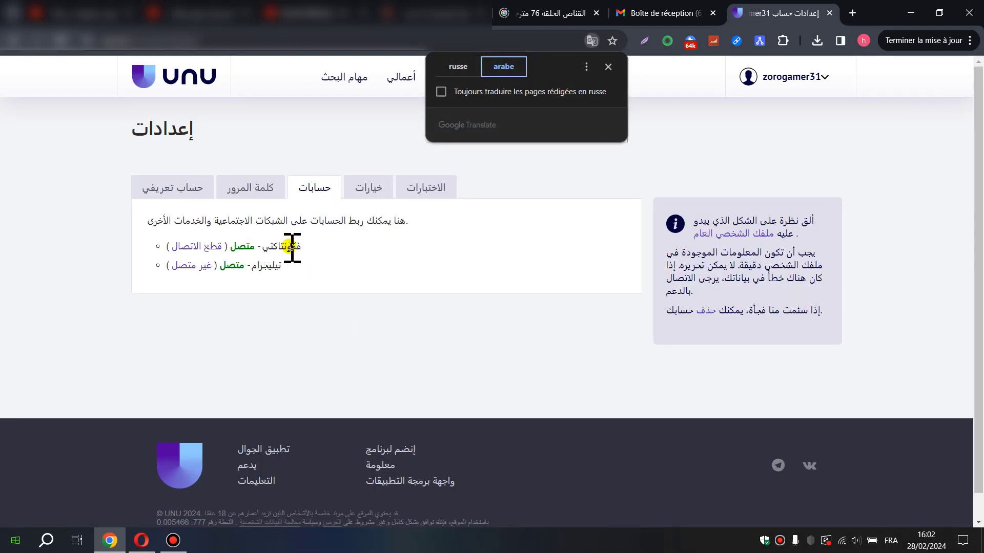
Step: Examine the VKontakte and Telegram entries in the linked accounts list and their connection status
left_click(264, 247)
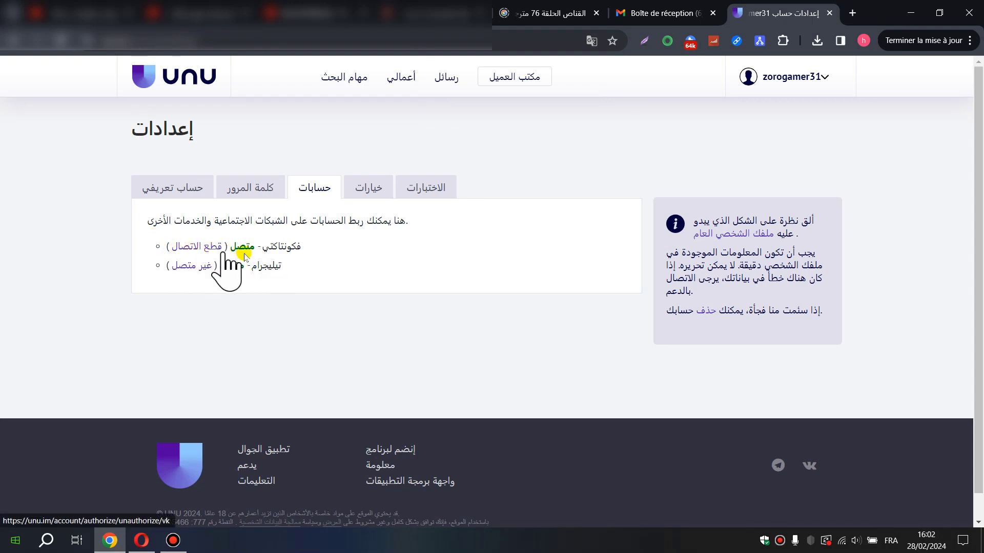
double_click(270, 243)
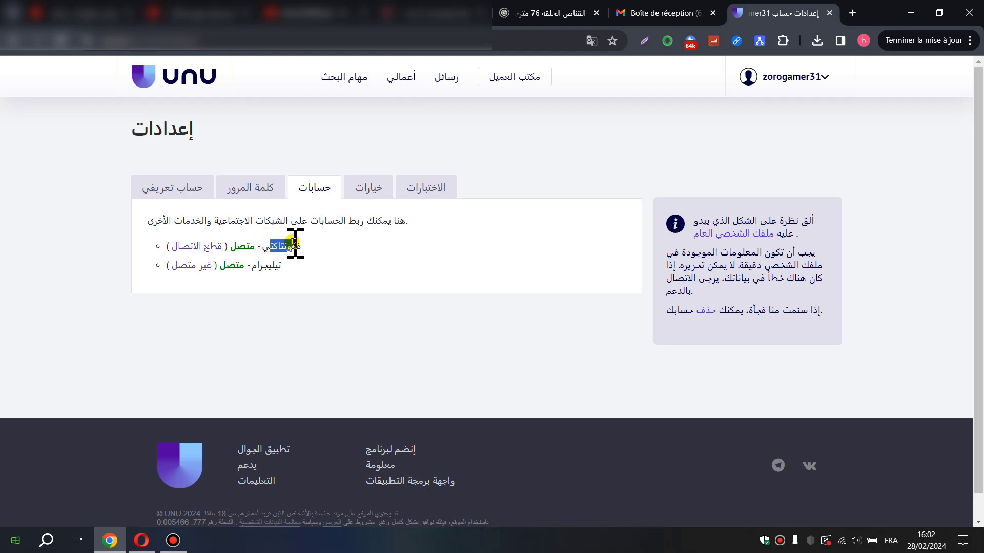
left_click(327, 300)
left_click(263, 247)
left_click_drag(263, 266, 357, 340)
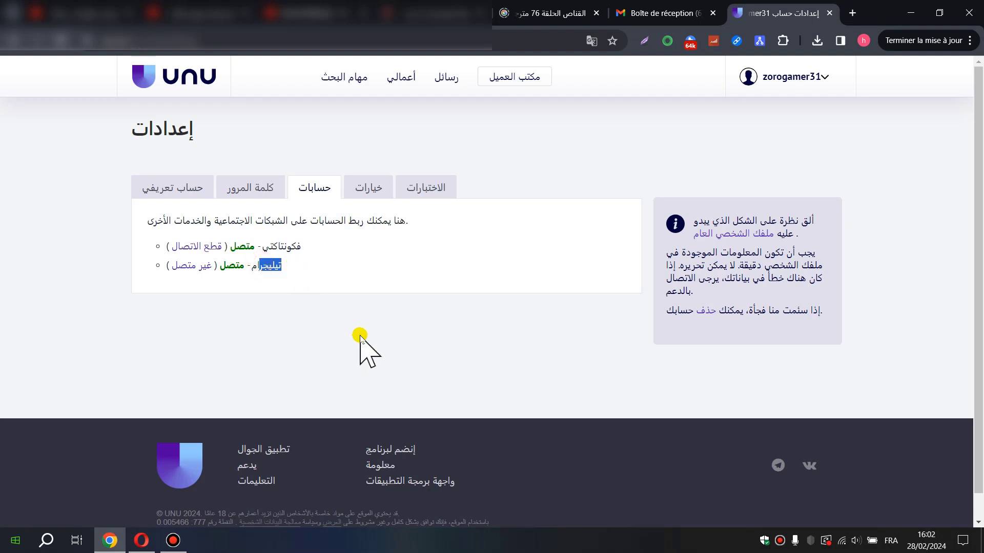
left_click(295, 245)
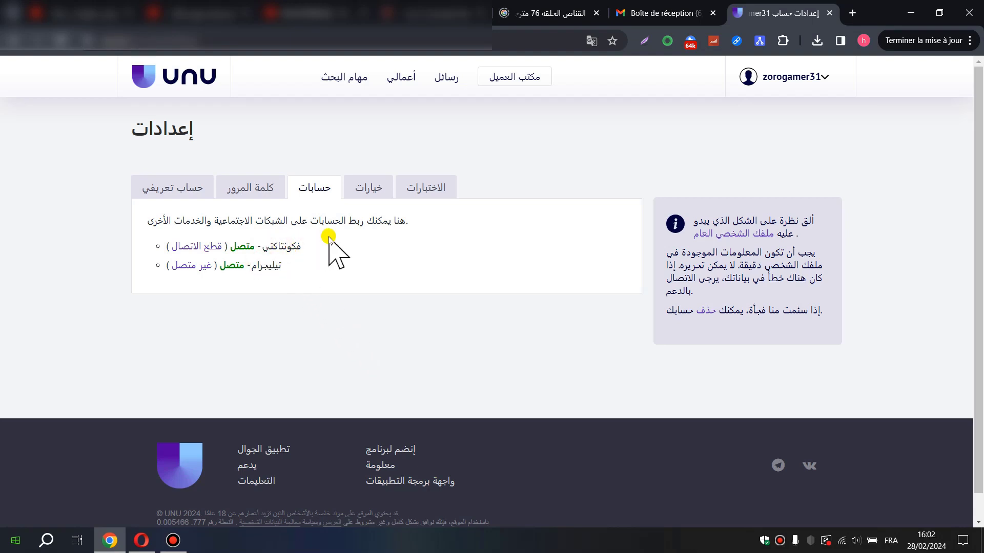
left_click_drag(278, 249, 295, 243)
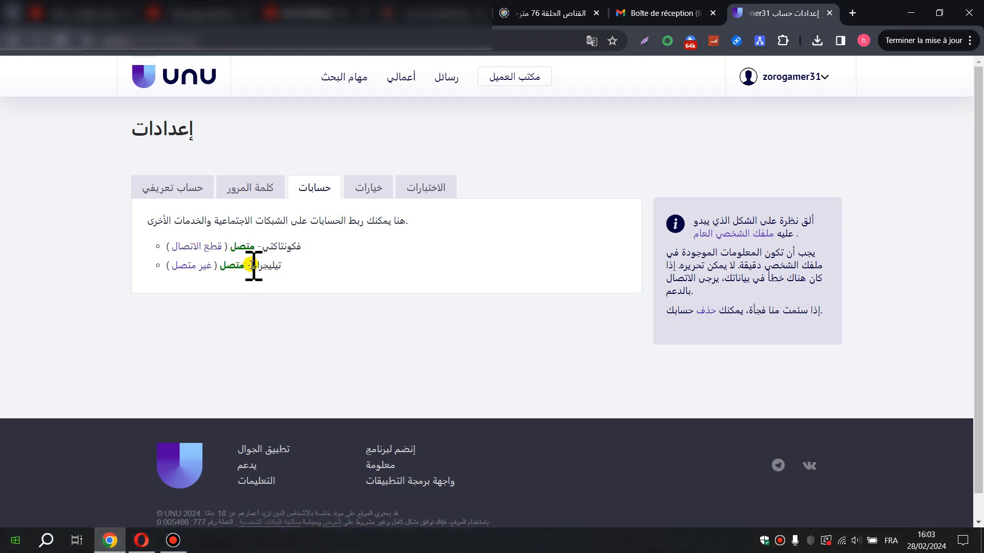
mouse_move(254, 265)
left_mouse_down()
mouse_move(280, 262)
mouse_move(248, 265)
left_mouse_up()
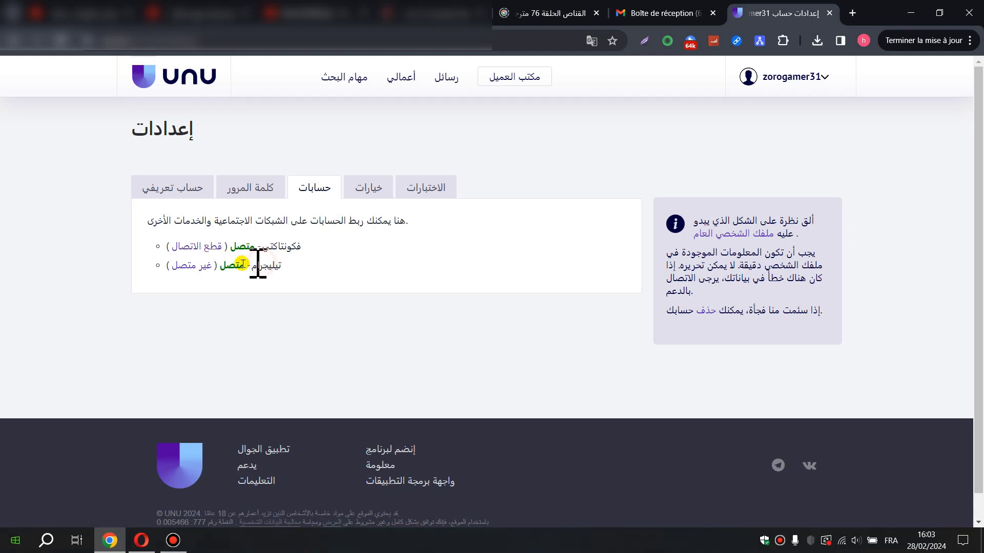
left_click_drag(218, 265, 236, 264)
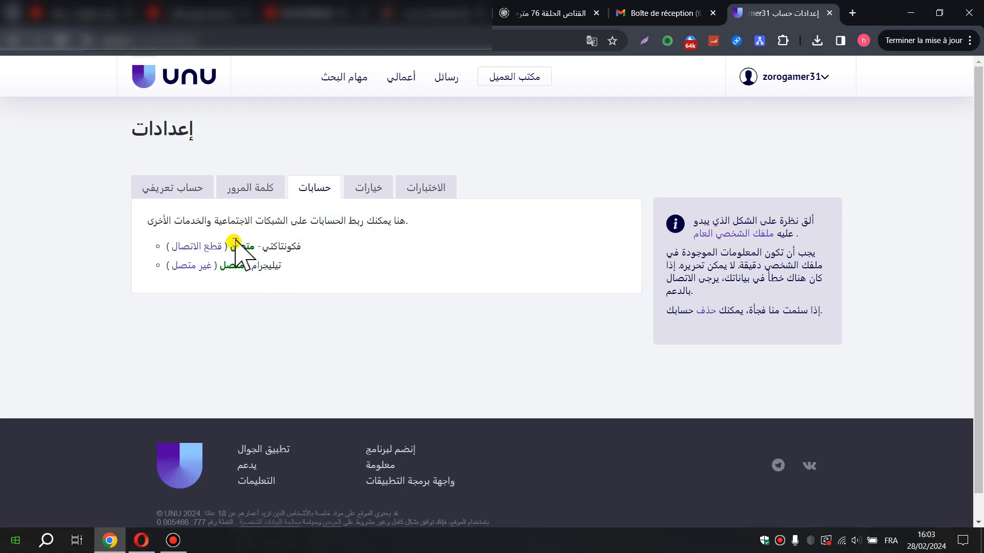
left_click_drag(237, 248, 257, 246)
left_click(251, 245)
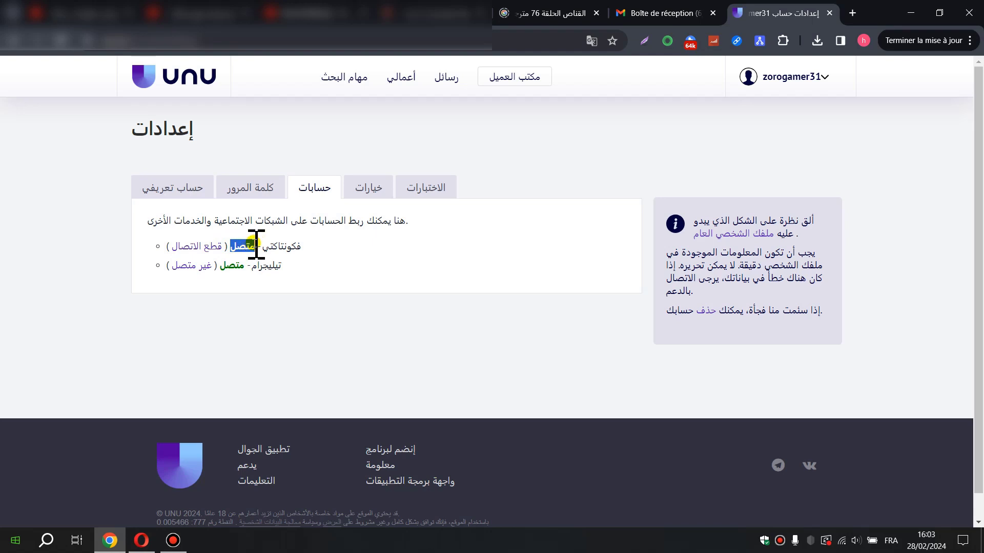
left_click(320, 245)
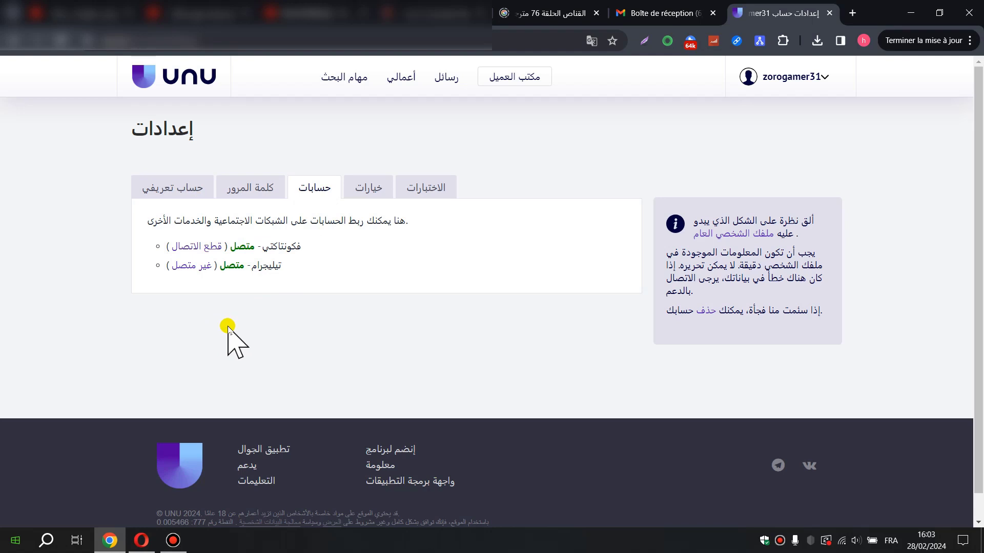
Step: View the tests and options sections of the account settings
left_click(425, 188)
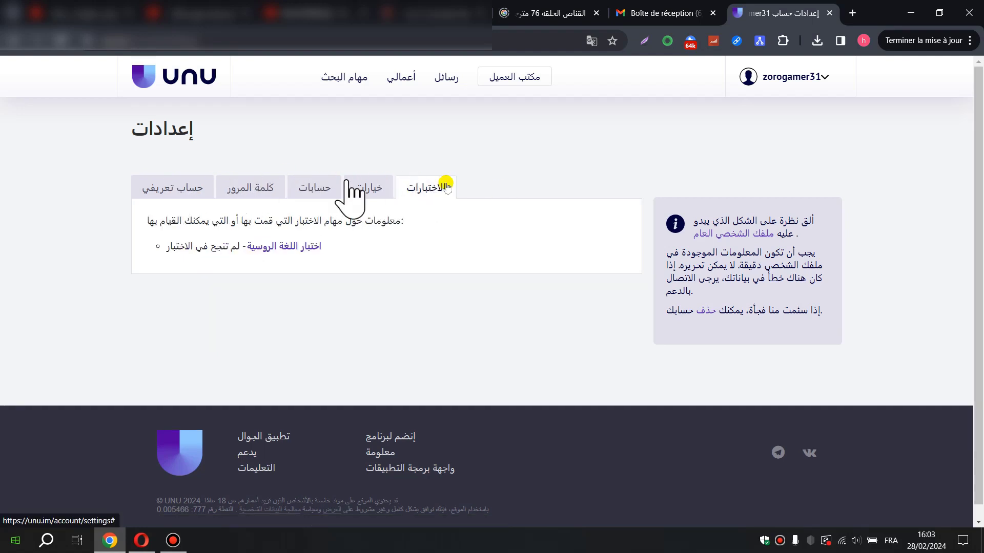
left_click(382, 185)
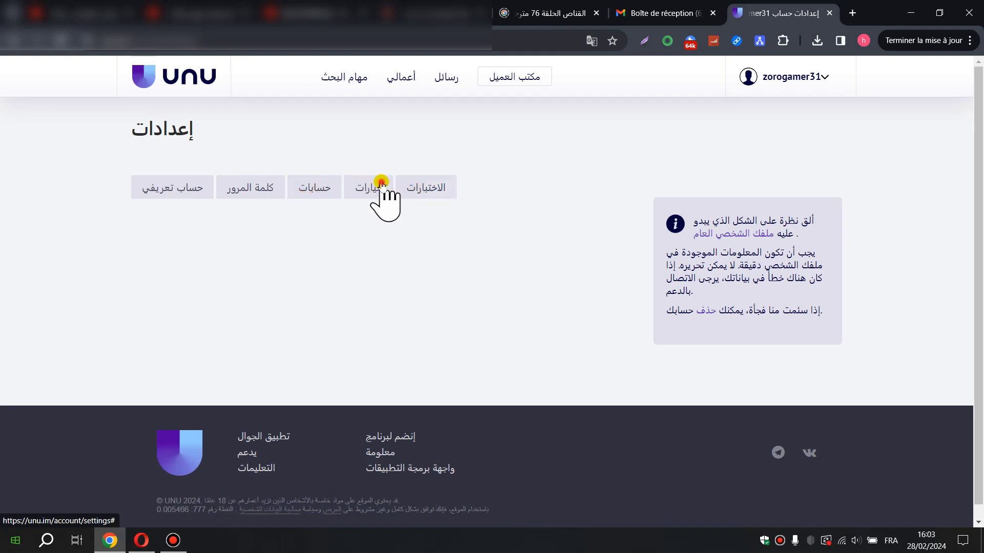
mouse_move(819, 77)
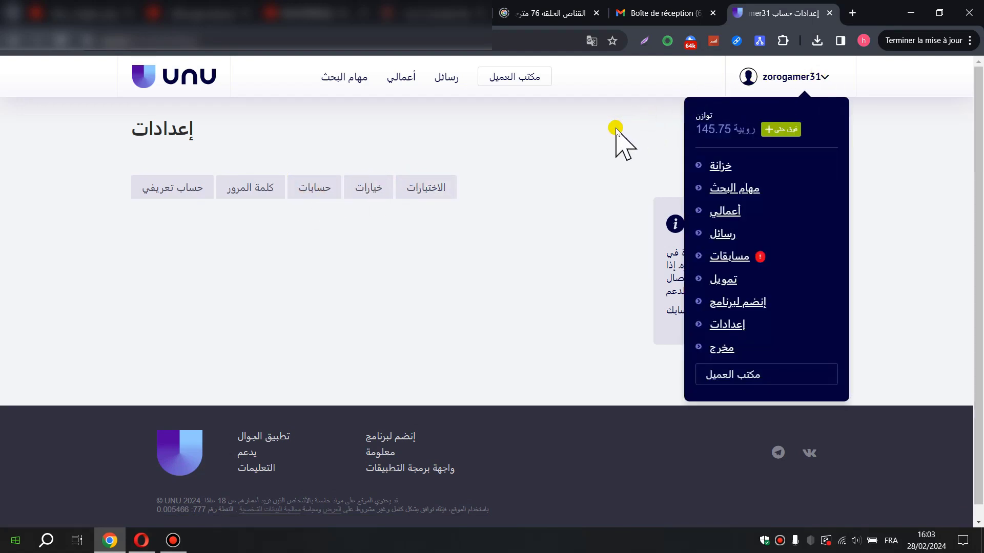
Step: Open the performer's own works page and look through the list of current tasks
left_click(401, 77)
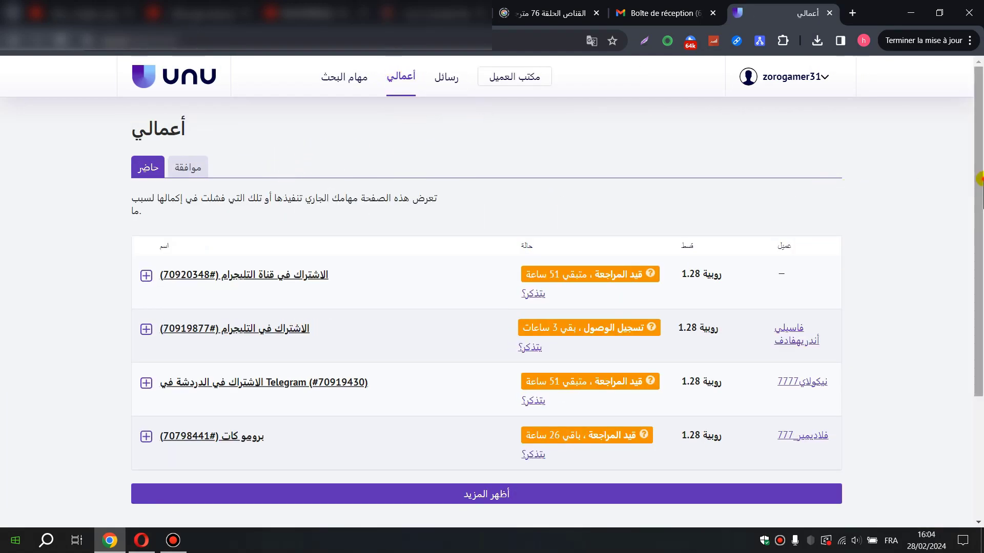
scroll(979, 164, "down", 5)
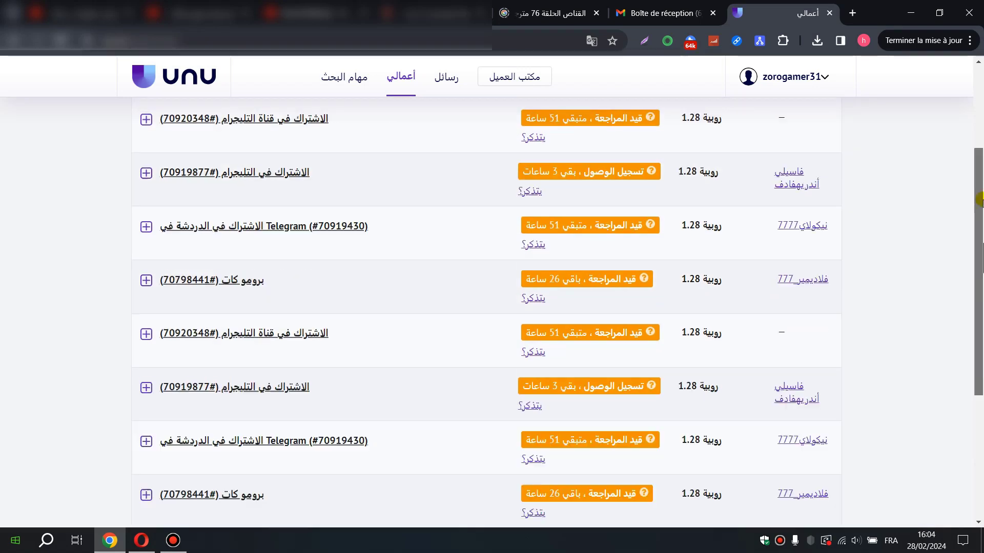
scroll(979, 174, "up", 10)
scroll(978, 180, "down", 10)
scroll(979, 179, "up", 10)
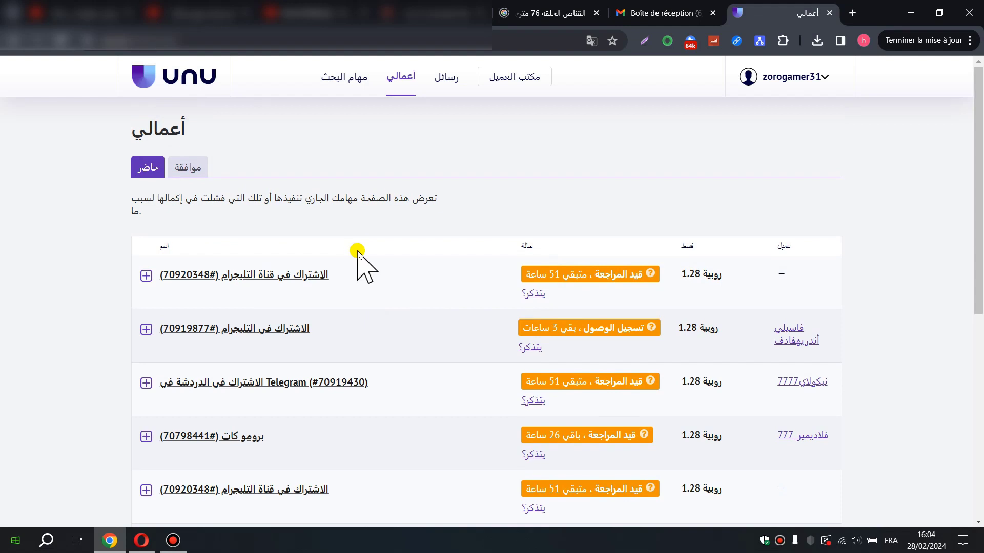
Step: Show the approved works and examine the payment status and reward of the completed tasks
left_click(194, 170)
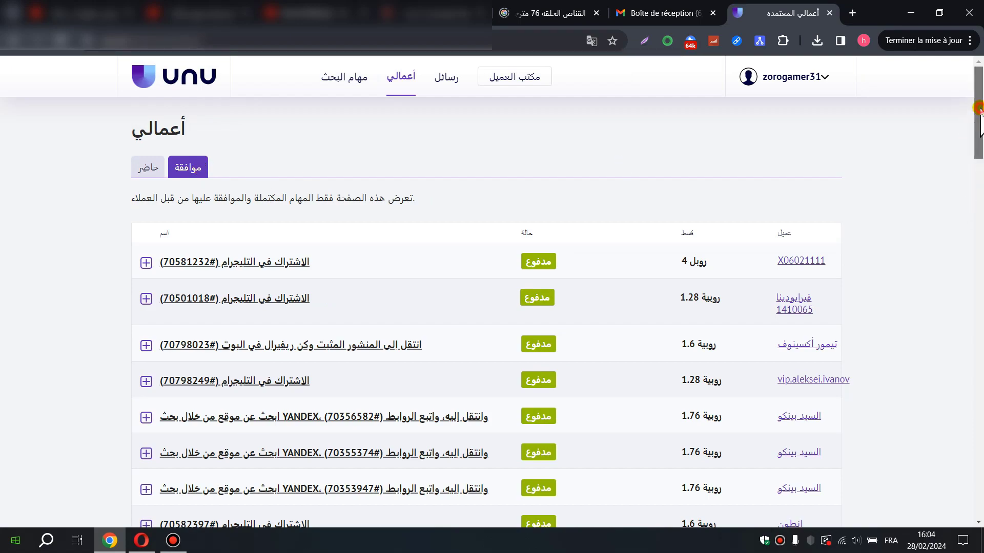
left_click_drag(977, 126, 978, 451)
left_click_drag(973, 416, 976, 98)
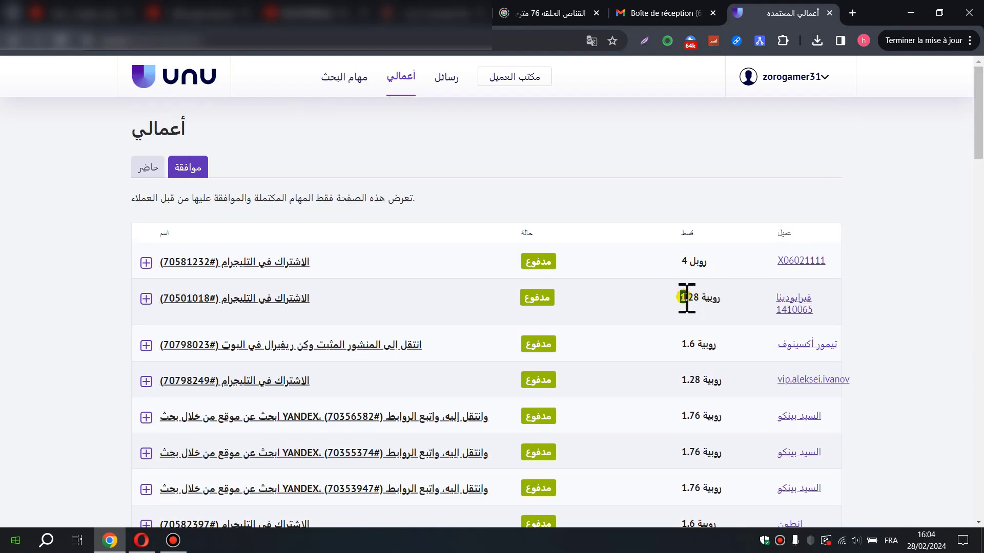
left_click(657, 277)
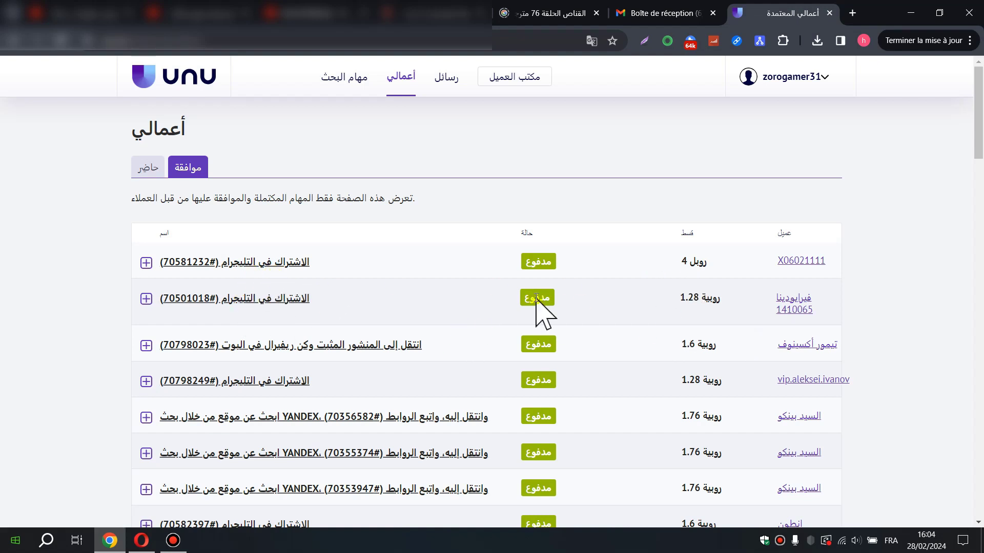
double_click(686, 297)
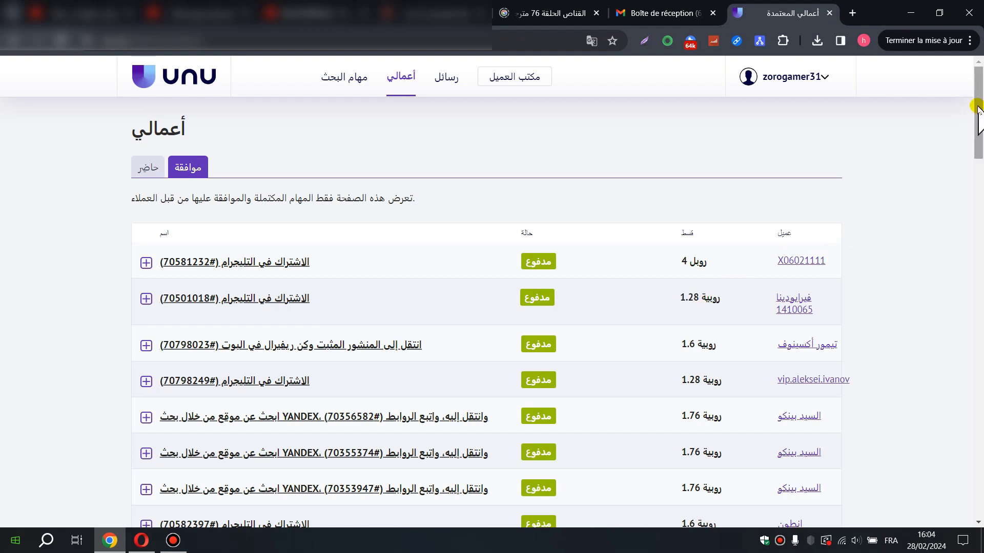
mouse_move(978, 100)
left_mouse_down()
mouse_move(979, 137)
mouse_move(976, 90)
left_mouse_up()
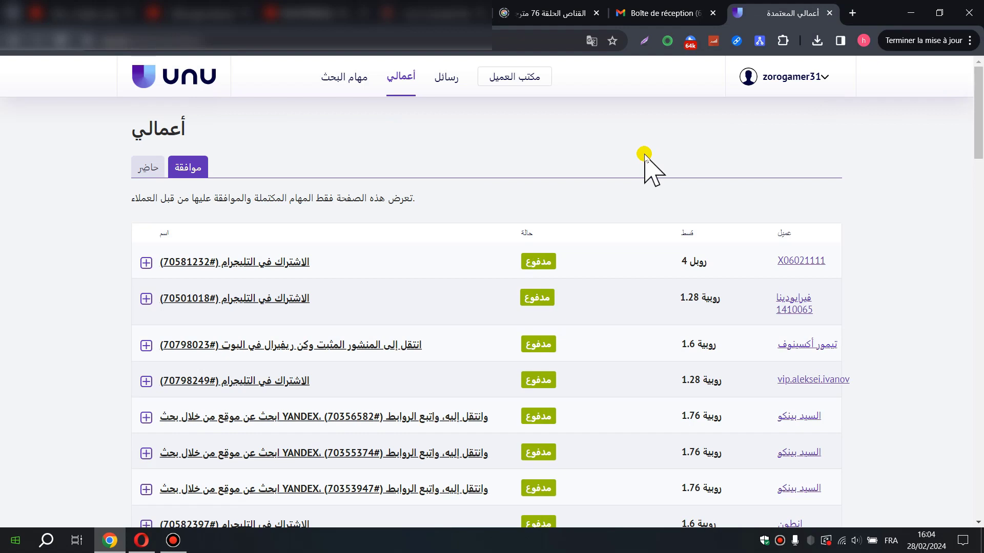
Step: Open the task search page and look through the first available tasks with their categories and rewards
left_click(334, 77)
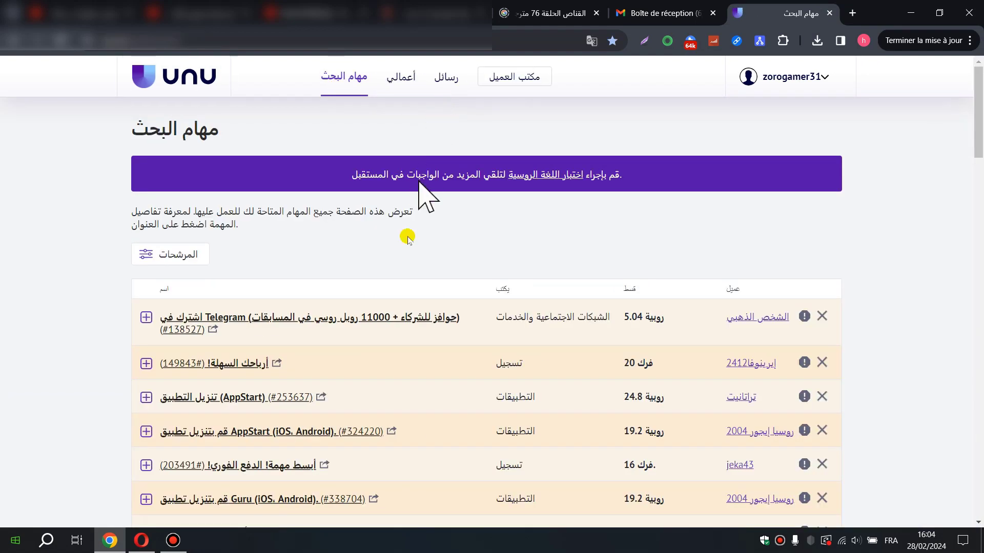
left_click_drag(979, 118, 979, 136)
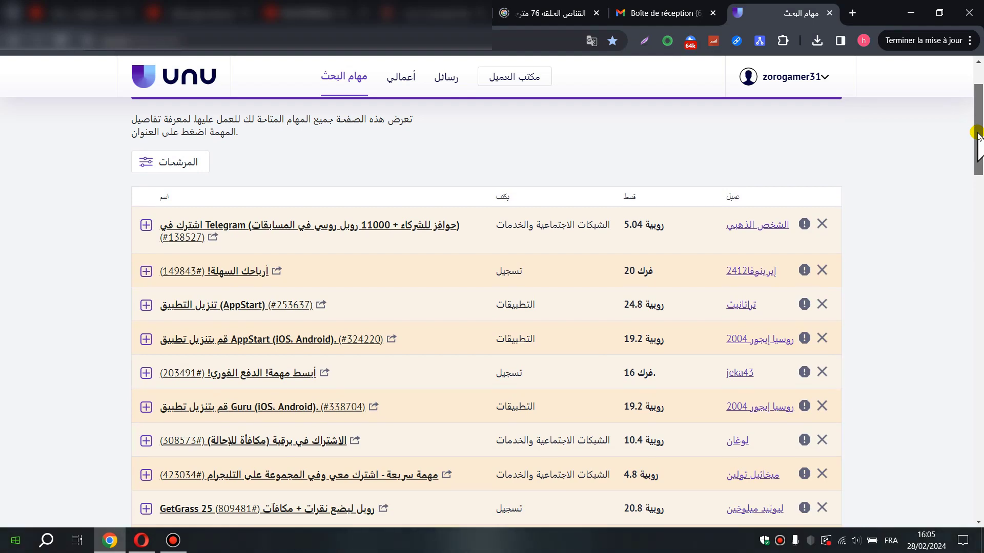
left_click_drag(979, 138, 968, 93)
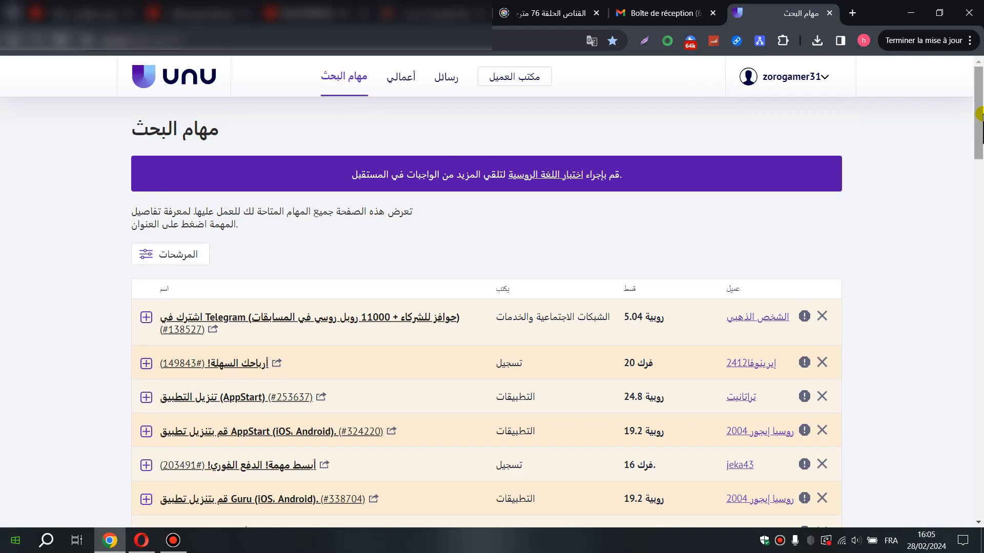
left_click_drag(979, 114, 693, 234)
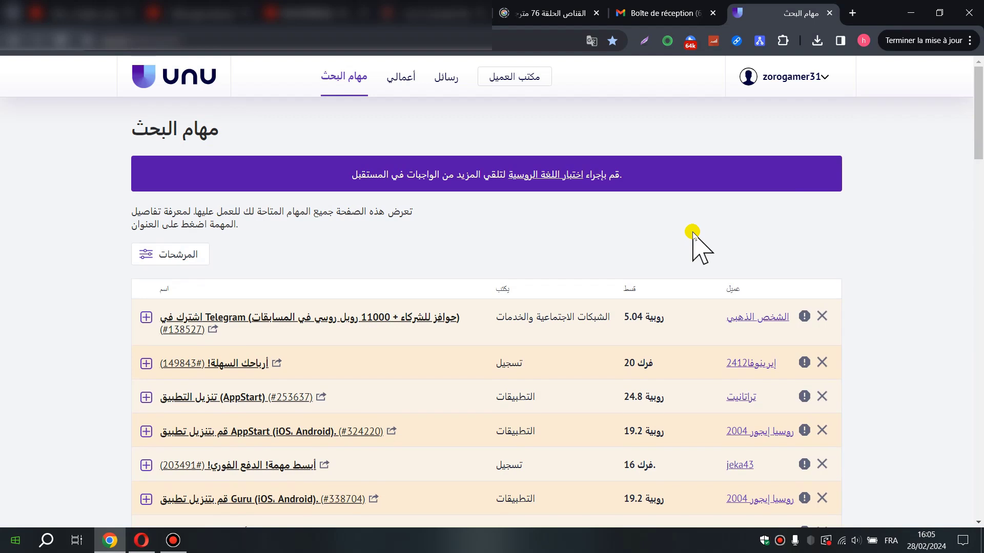
left_click_drag(977, 103, 978, 82)
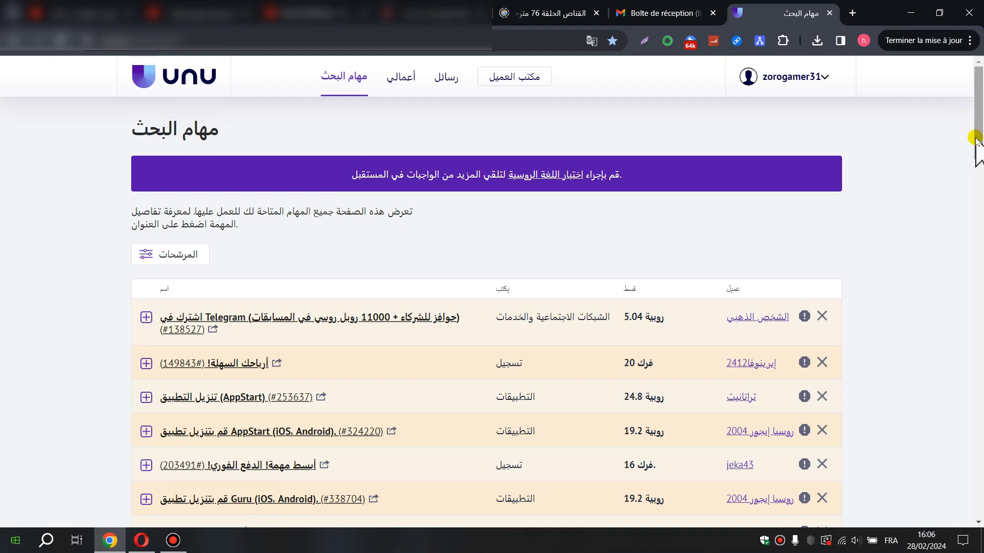
scroll(929, 208, "down", 10)
scroll(963, 343, "up", 10)
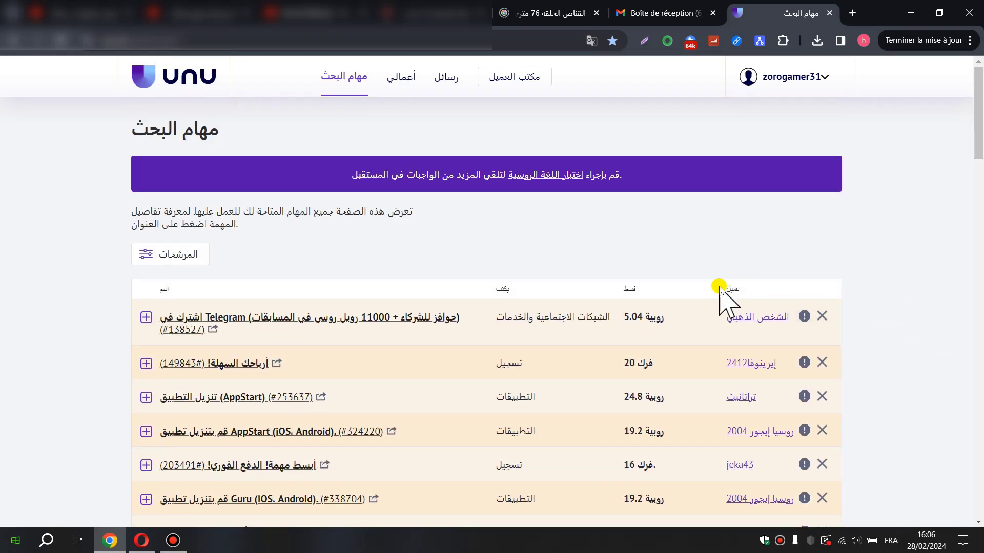
scroll(720, 295, "down", 15)
scroll(681, 303, "up", 15)
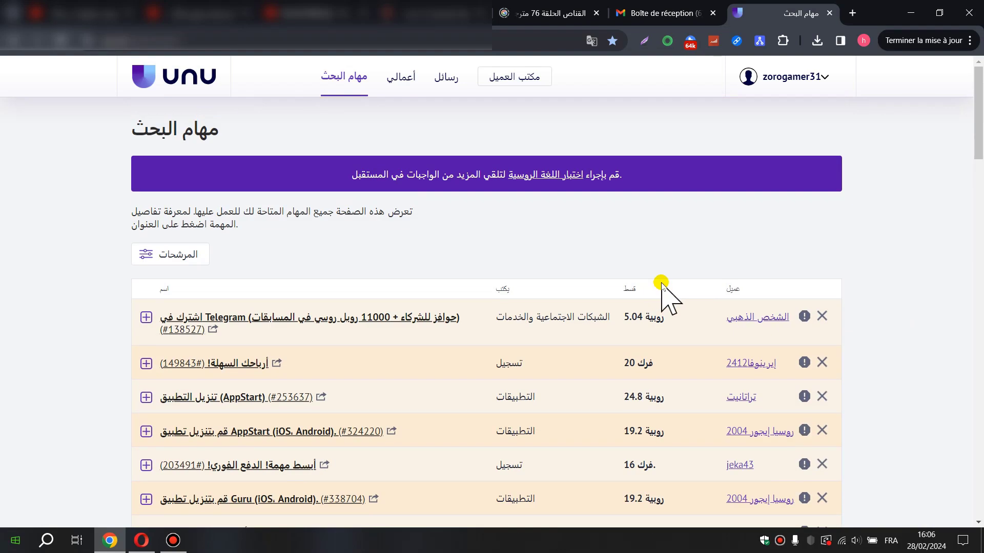
Step: Load more entries at the end of the task list four times and browse the additional tasks
scroll(661, 285, "down", 15)
left_click(565, 296)
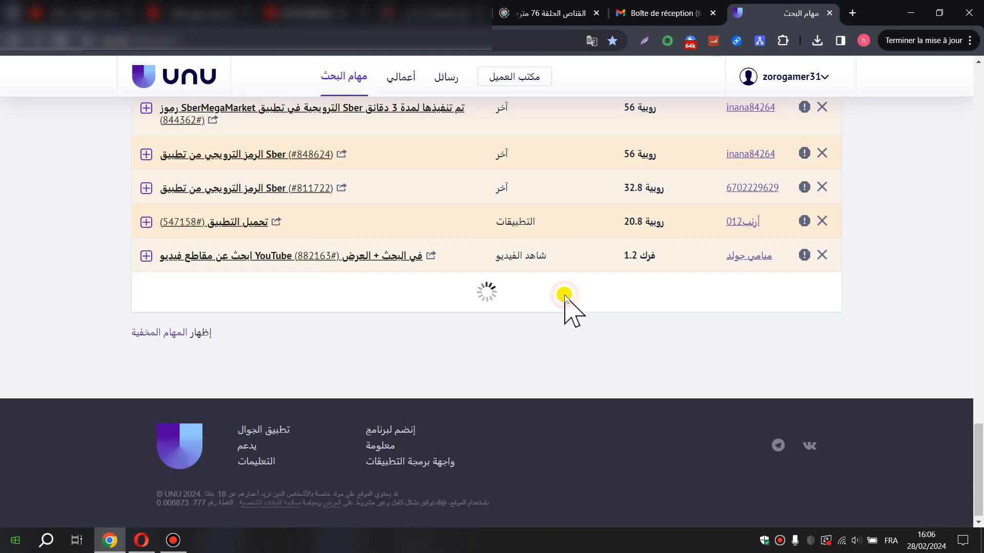
scroll(930, 188, "down", 10)
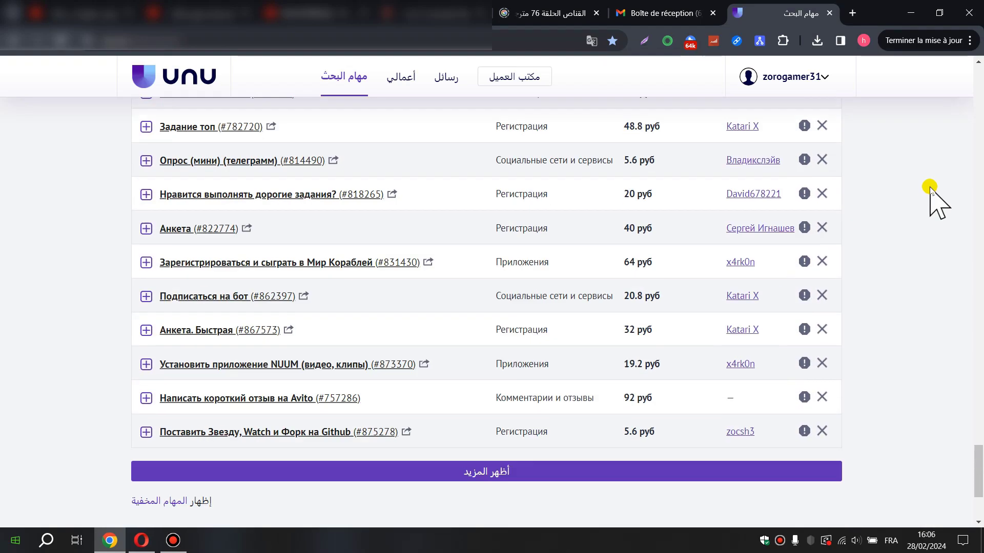
scroll(930, 188, "down", 2)
scroll(930, 188, "up", 5)
scroll(930, 188, "down", 6)
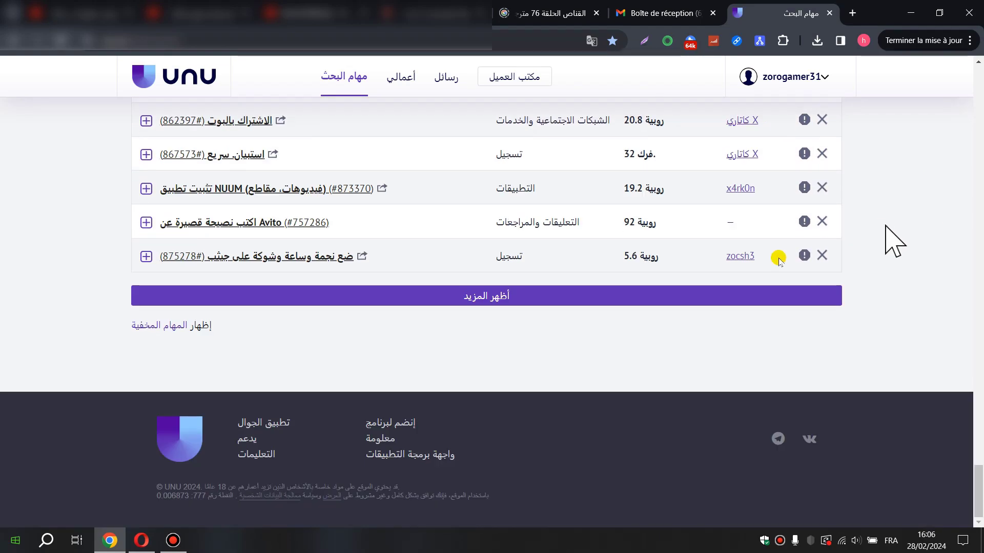
left_click(695, 286)
scroll(930, 202, "down", 10)
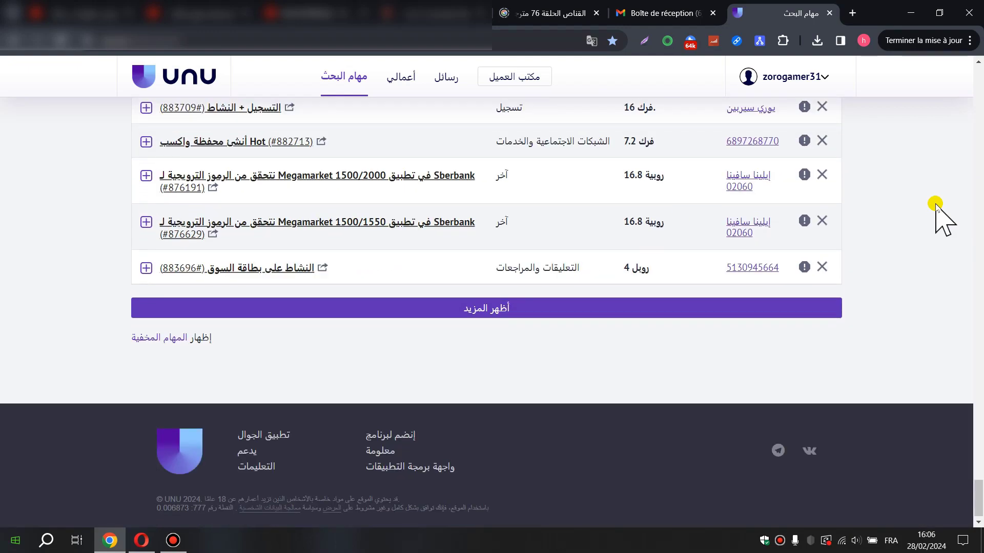
left_click(746, 308)
scroll(878, 237, "down", 1)
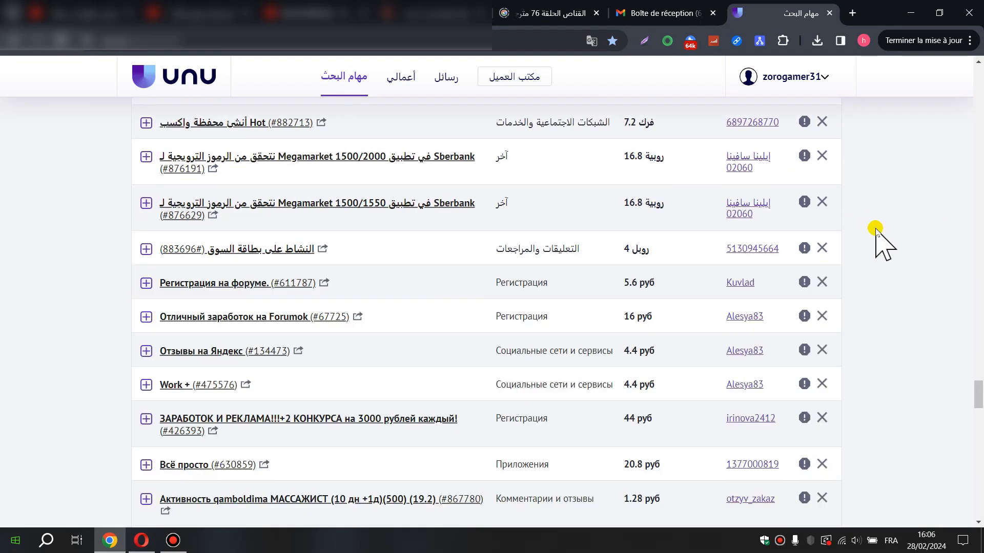
scroll(877, 233, "down", 15)
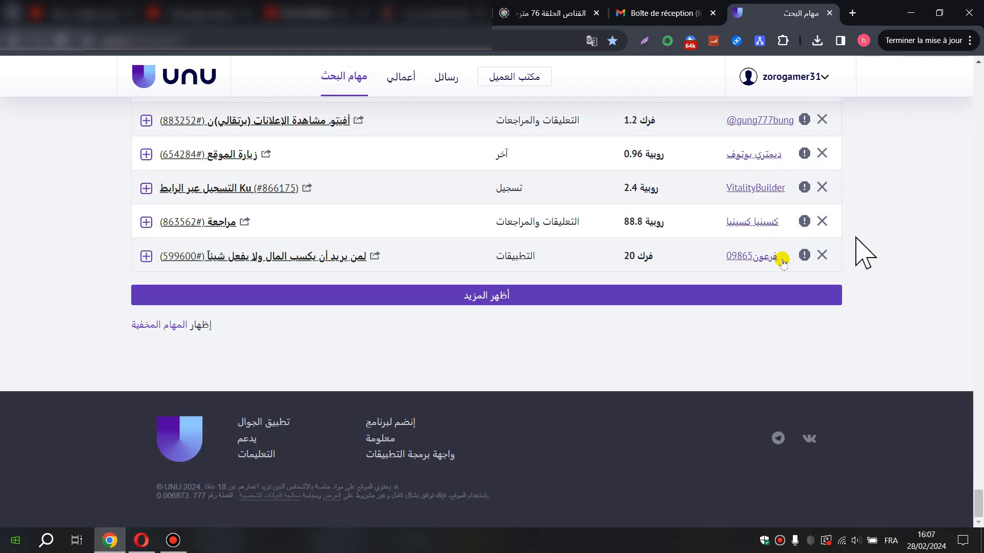
left_click(731, 303)
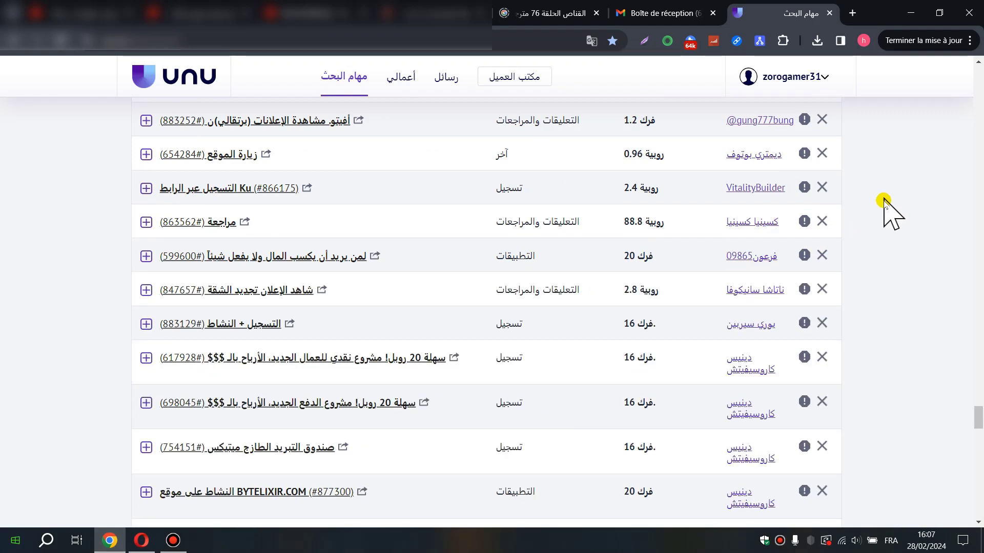
scroll(885, 207, "down", 15)
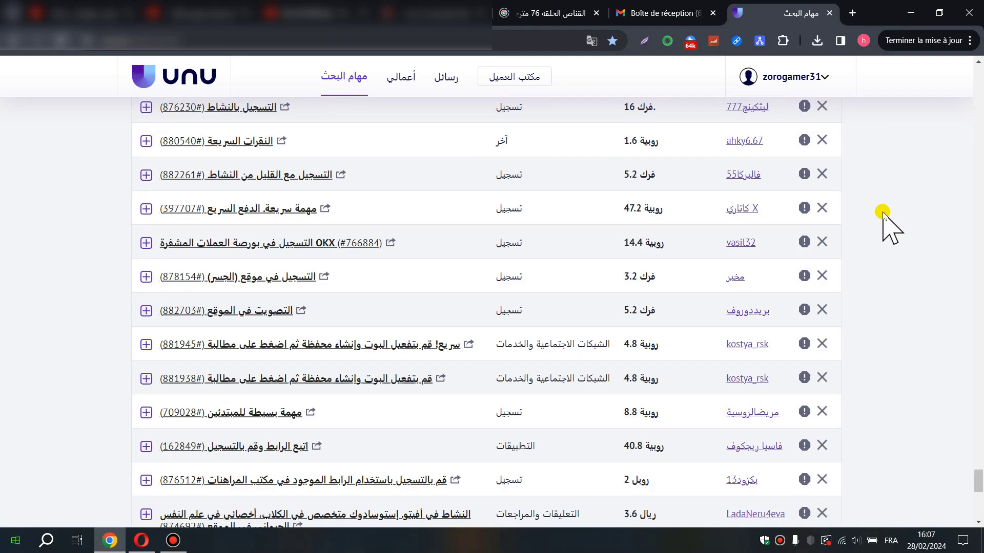
Step: Return to the beginning of the task list and examine the rewards of the first tasks
scroll(883, 215, "up", 20)
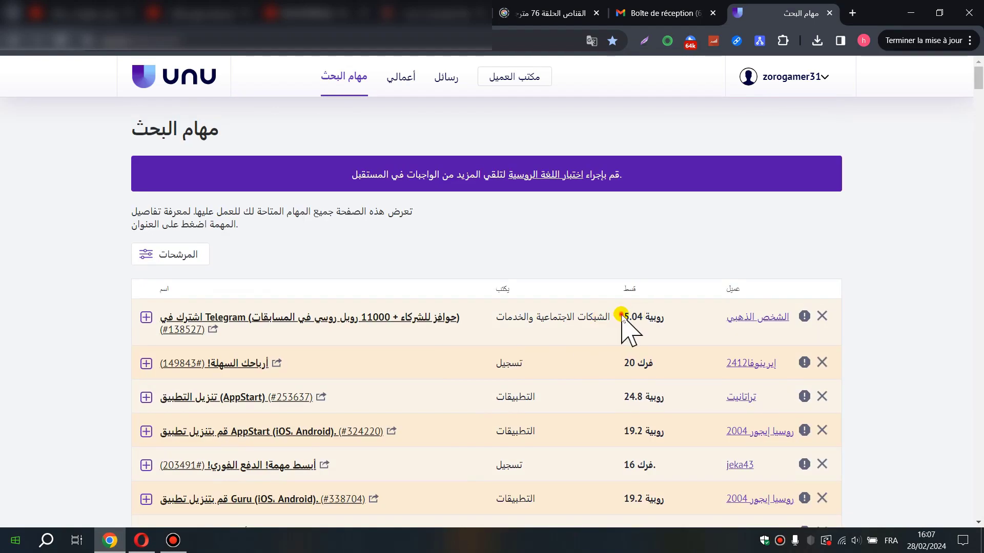
double_click(623, 316)
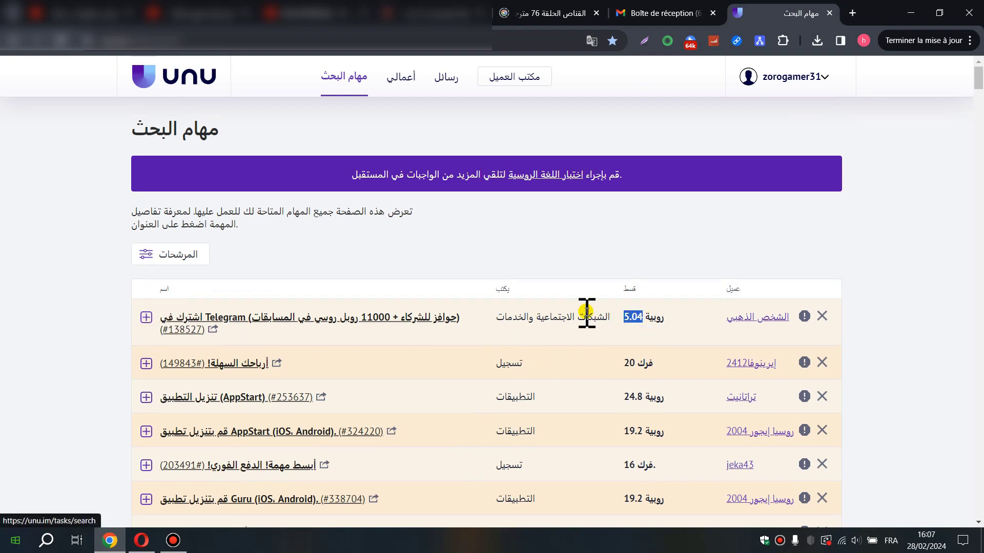
right_click(621, 313)
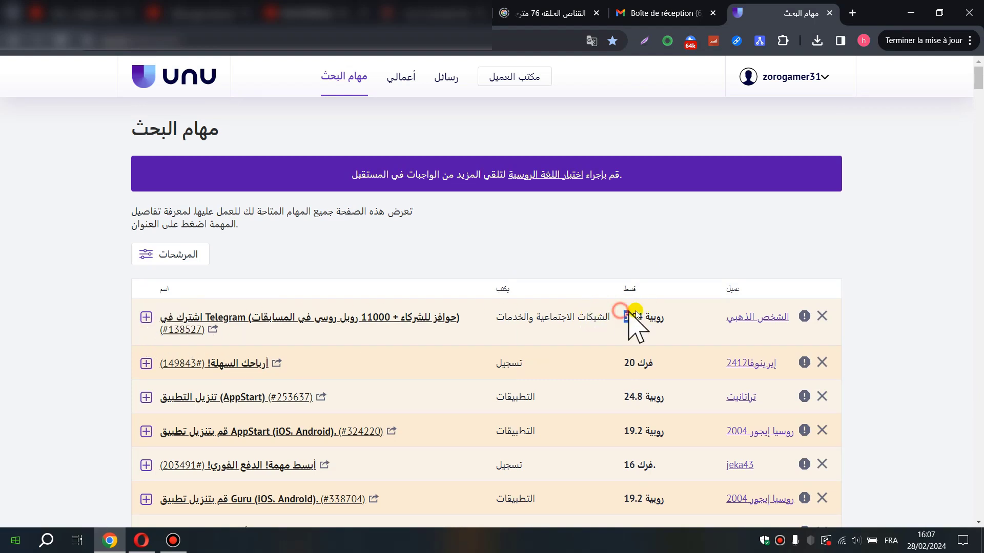
left_click(231, 377)
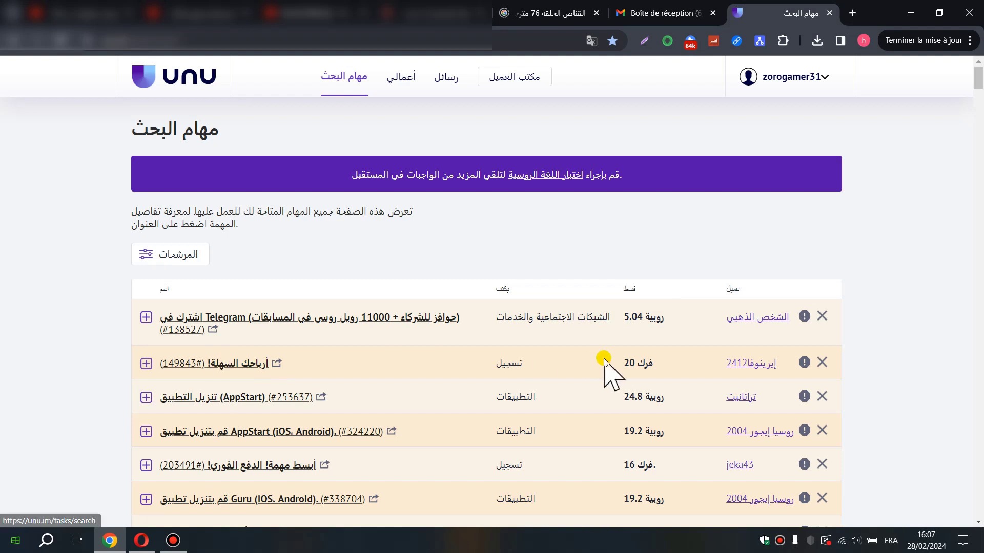
left_click(652, 356)
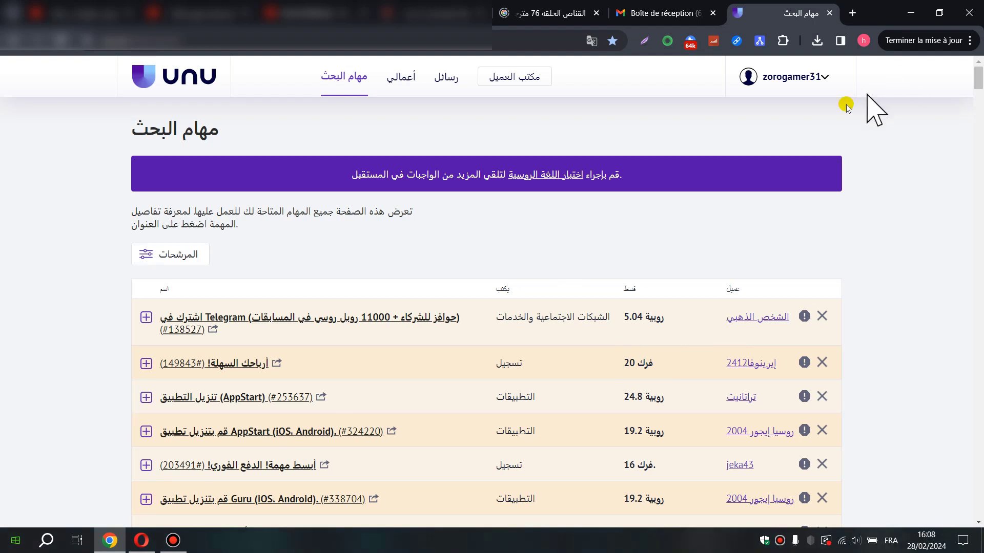
Step: Find the Telegram subscription task with the 1.28 reward in the list and expand its details
left_click_drag(978, 82, 977, 105)
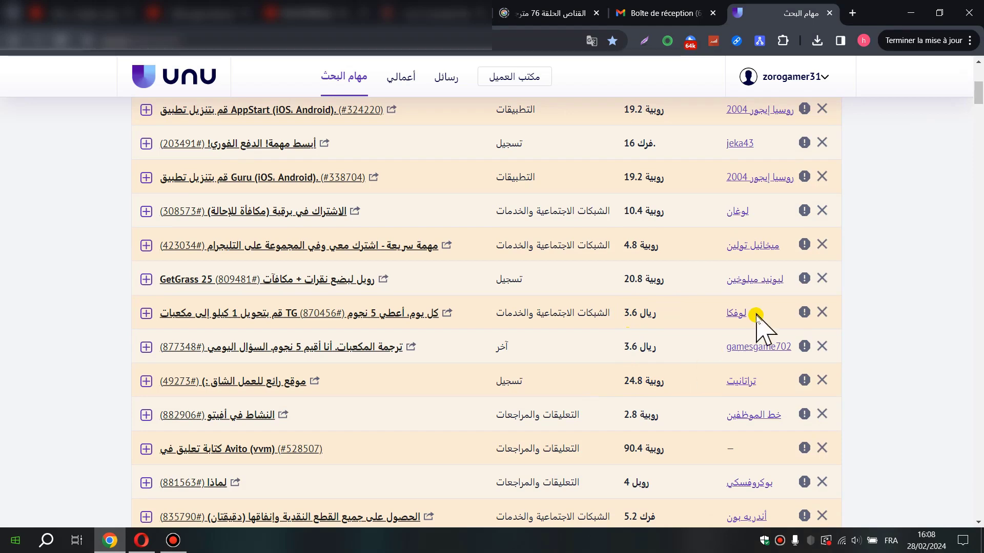
left_click(979, 521)
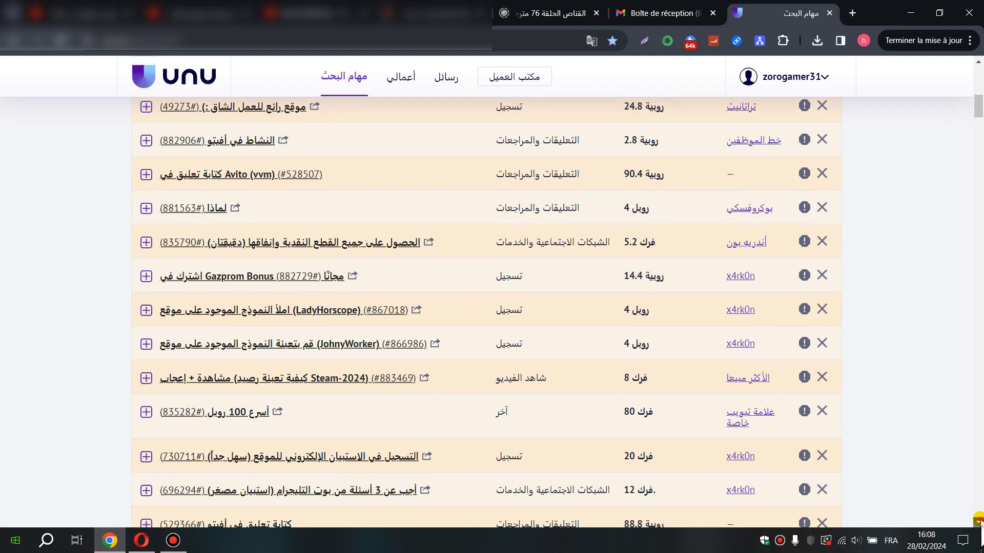
left_click(979, 521)
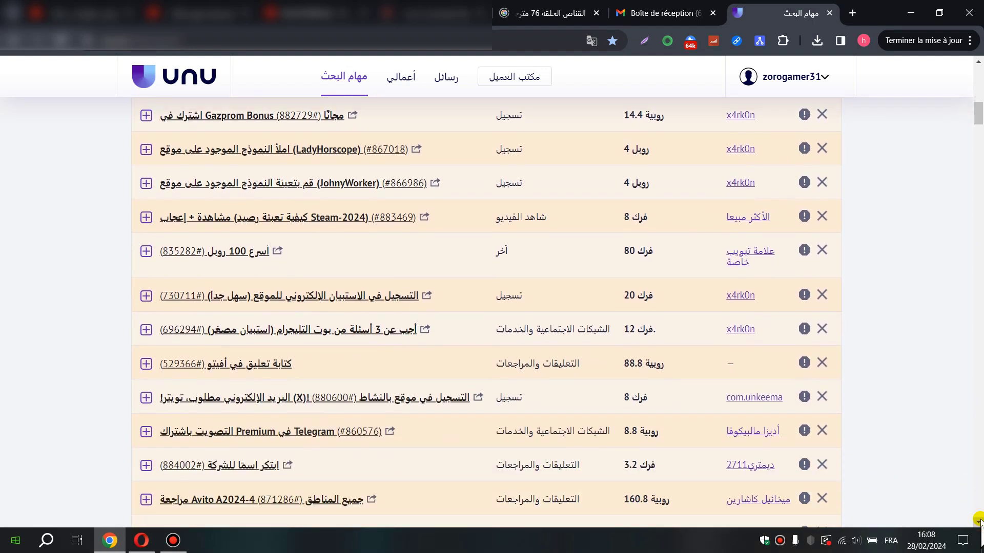
left_click(979, 520)
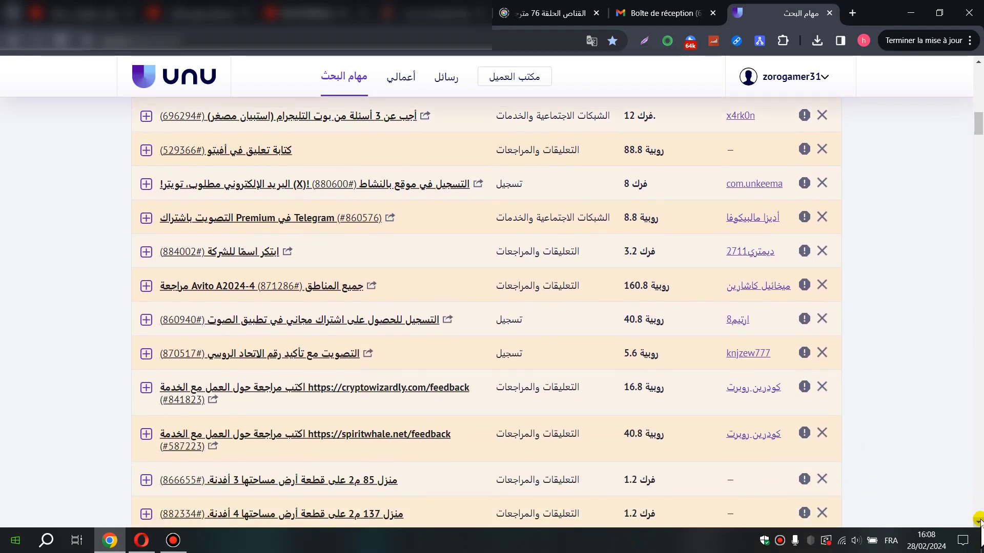
left_click(979, 520)
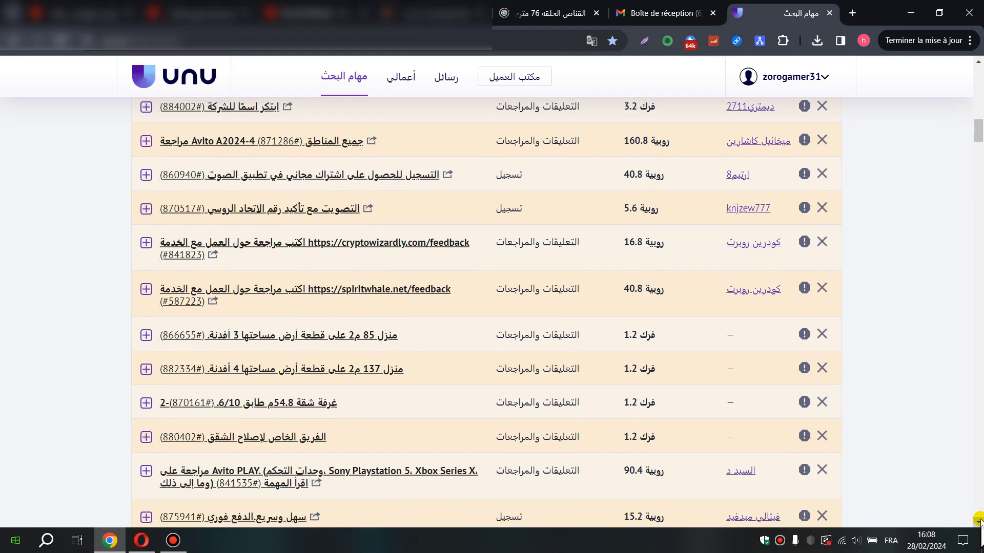
left_click(980, 521)
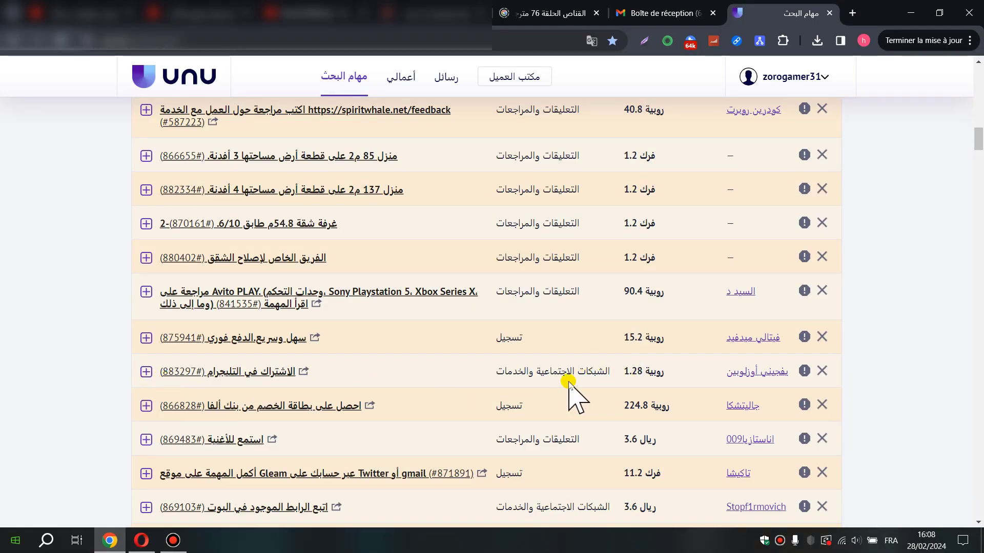
left_click_drag(629, 373, 622, 373)
left_click(149, 372)
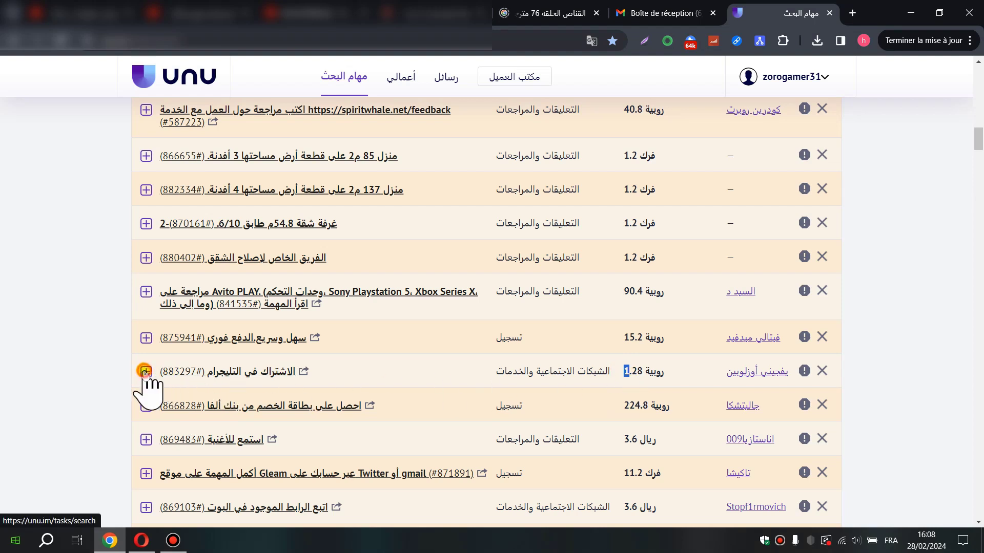
Step: Read the expanded task's instructions, especially the Telegram nickname required in the report
left_click_drag(979, 147, 979, 153)
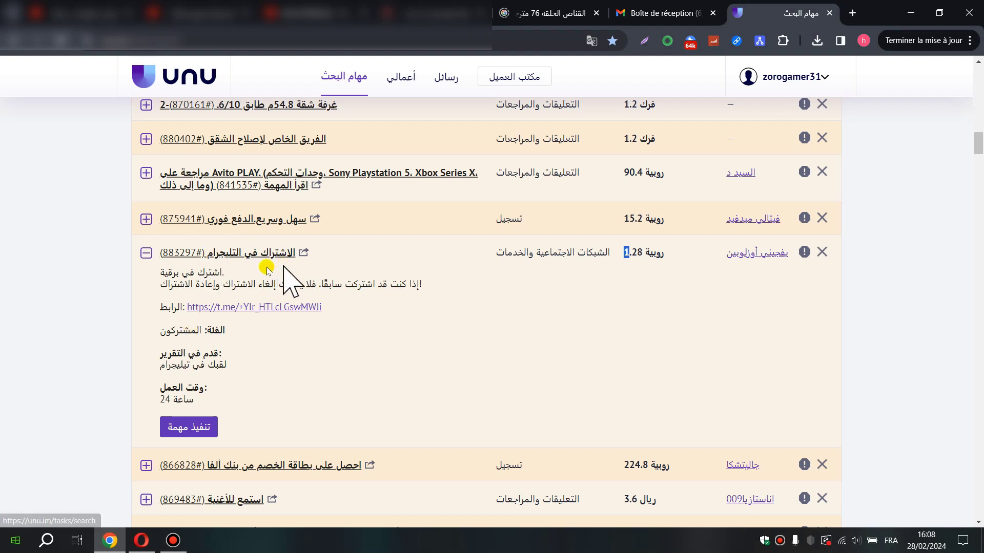
left_click_drag(158, 364, 243, 365)
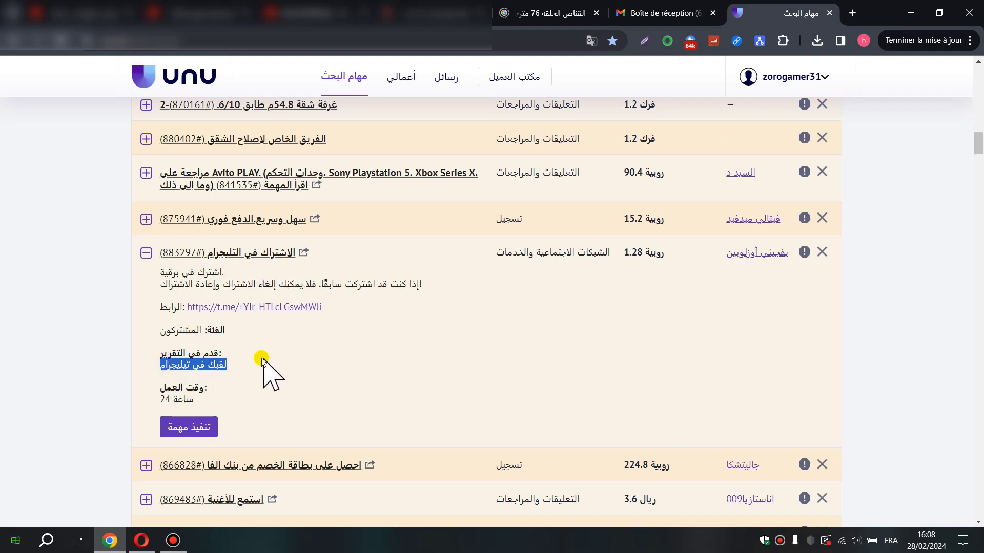
left_click(219, 360)
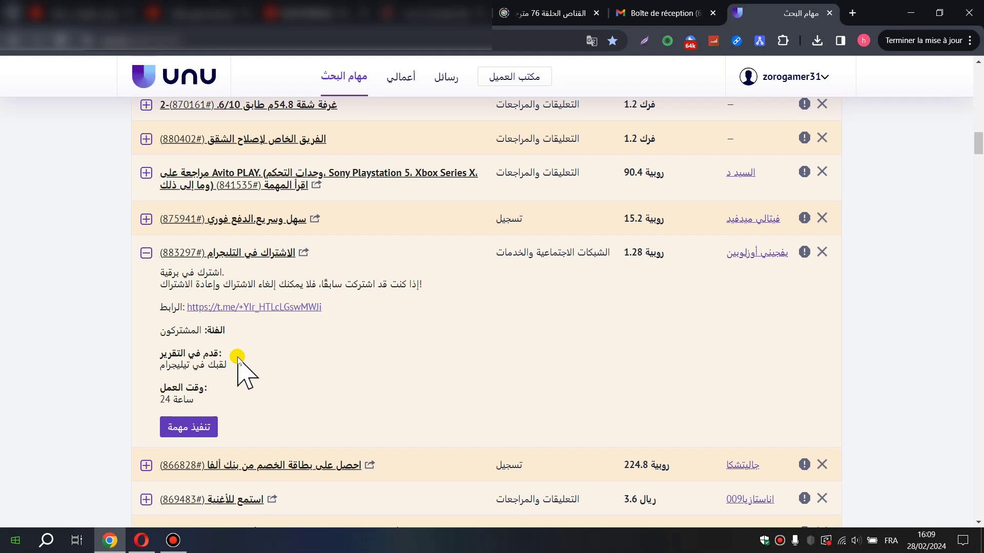
Step: Start the Telegram subscription task and open the channel link given in its task text
left_click(189, 427)
left_click(185, 422)
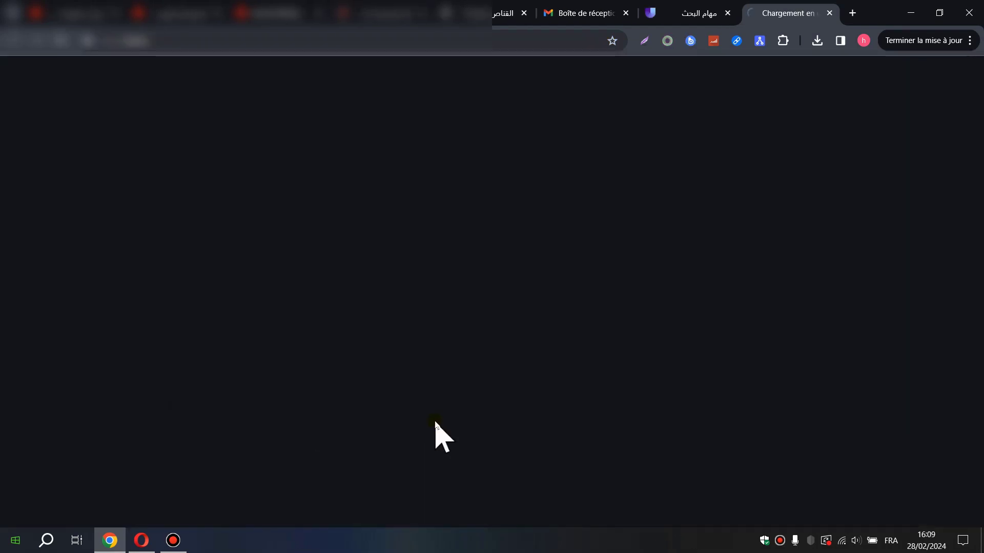
left_click(234, 215)
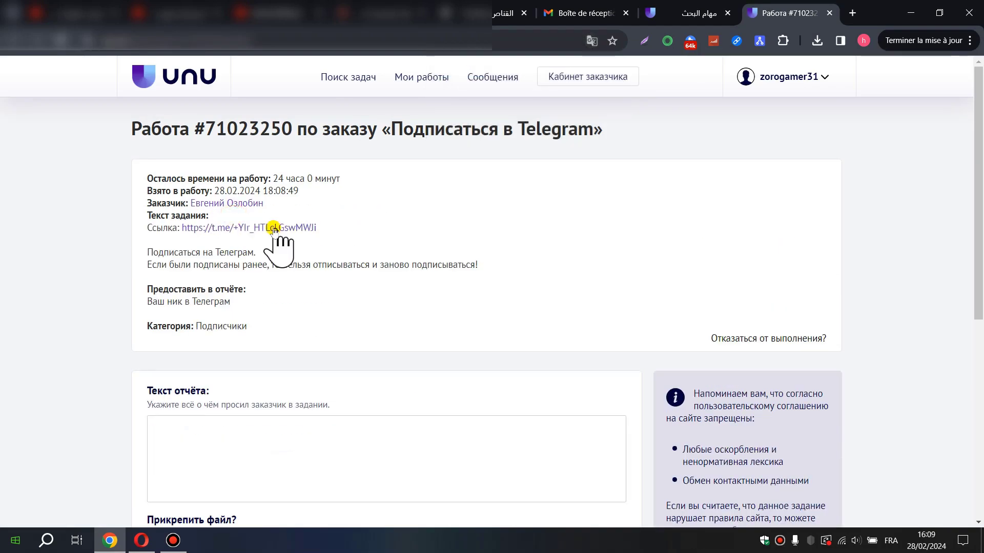
left_click(263, 226)
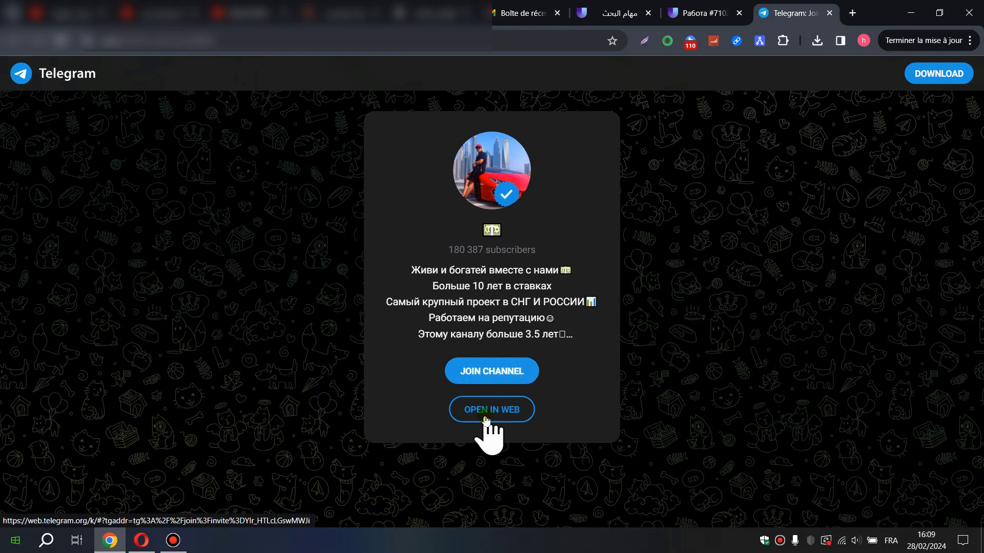
Step: Return to the task's work page, close the Telegram channel page and view the report section
left_click(690, 11)
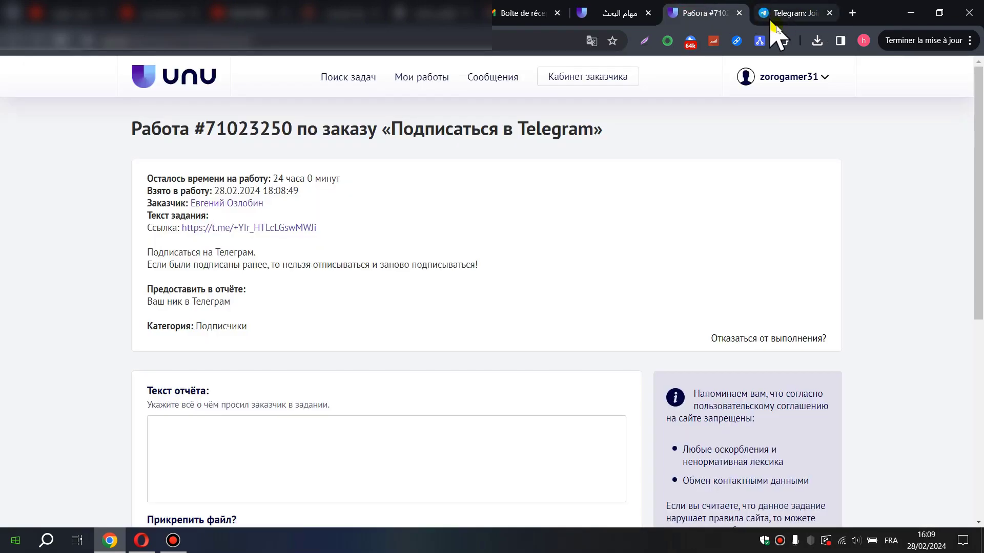
left_click(829, 13)
scroll(622, 132, "down", 1)
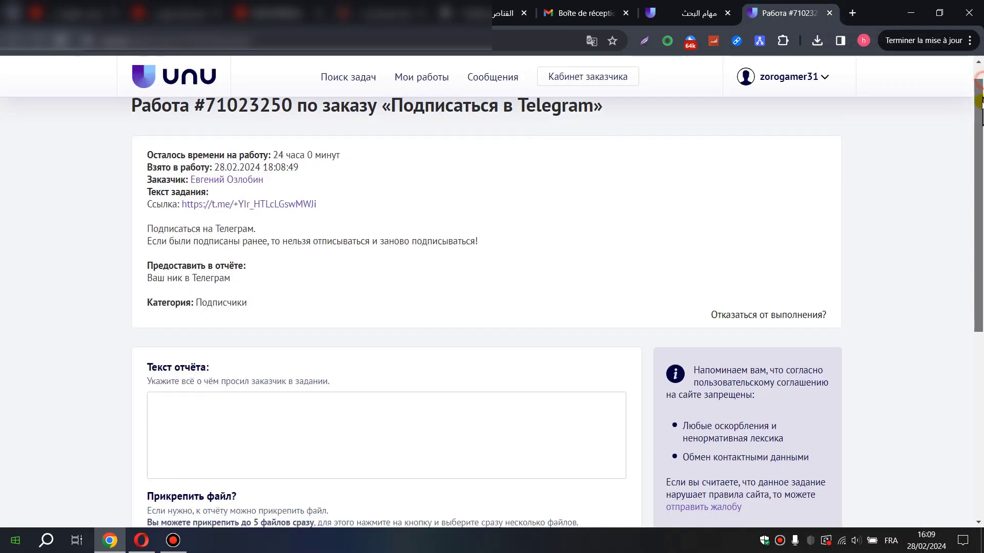
Step: Review the link line in the Telegram task's text and the report text field on its work page
left_click_drag(319, 163, 147, 166)
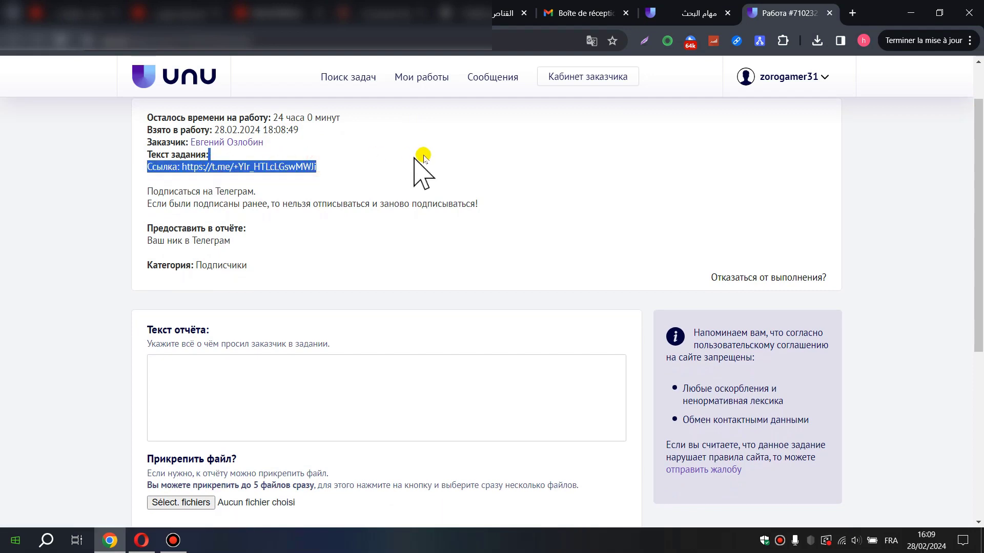
left_click(422, 155)
scroll(265, 350, "down", 1)
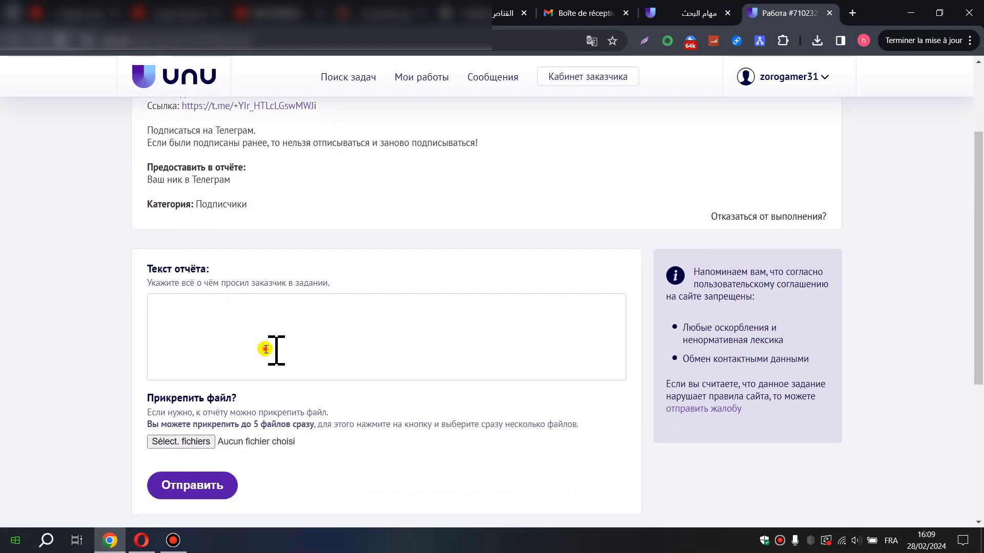
left_click(208, 321)
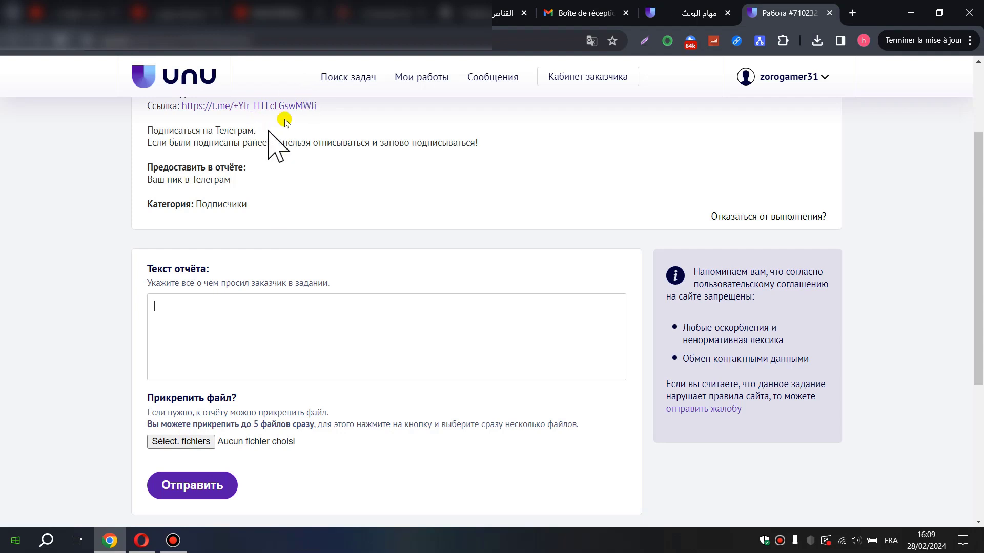
Step: Open the report's file attachment chooser, cancel it, and review the work page through to the report submission option
left_click(170, 441)
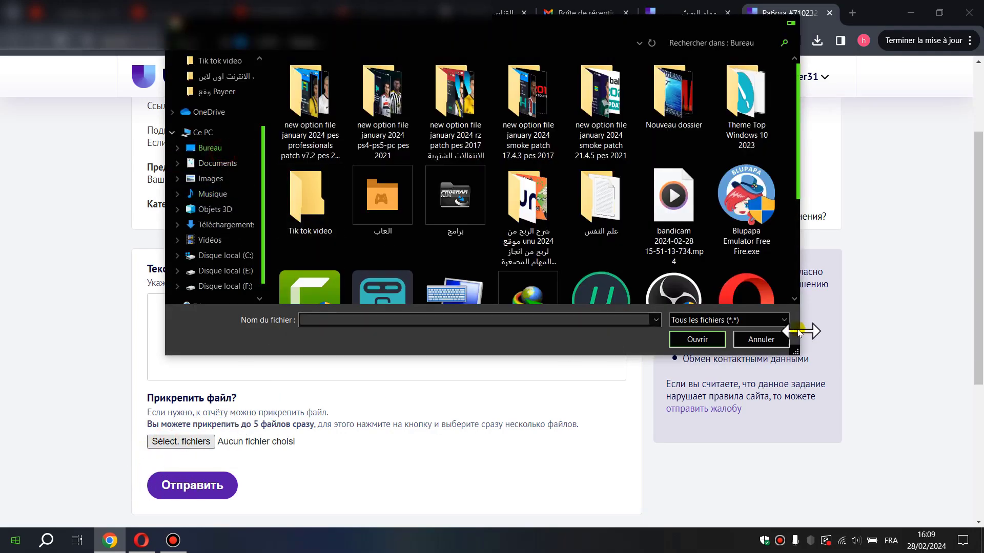
left_click(759, 340)
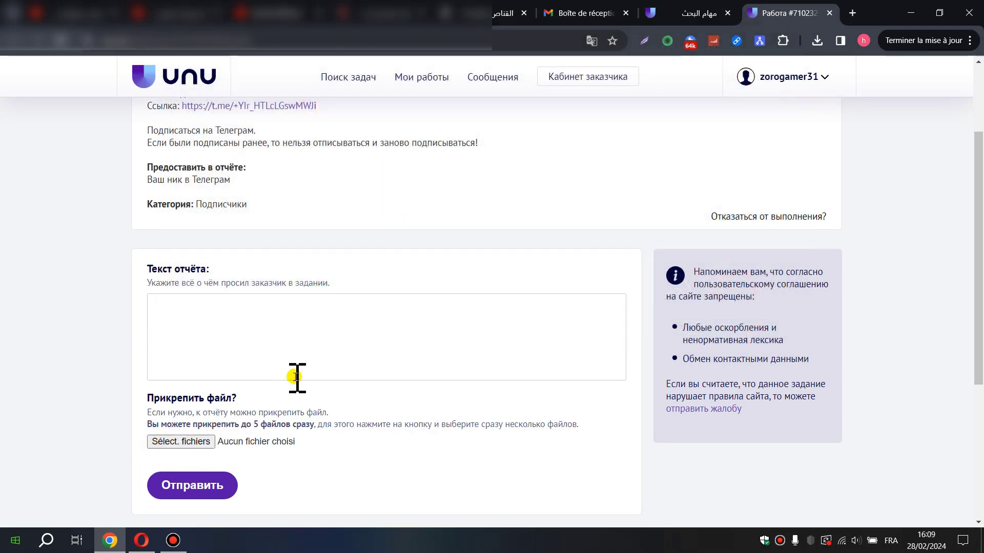
left_click_drag(978, 214, 978, 119)
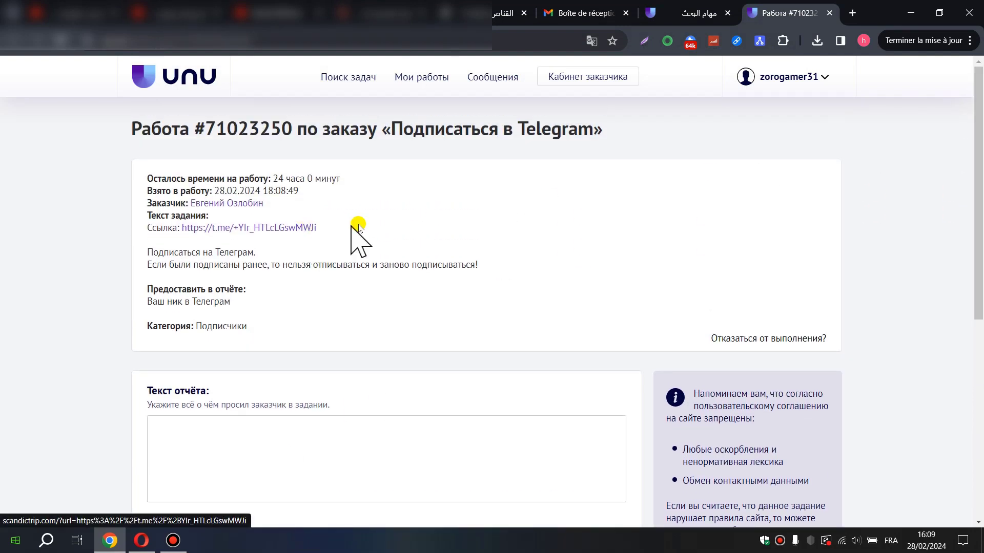
scroll(429, 347, "down", 3)
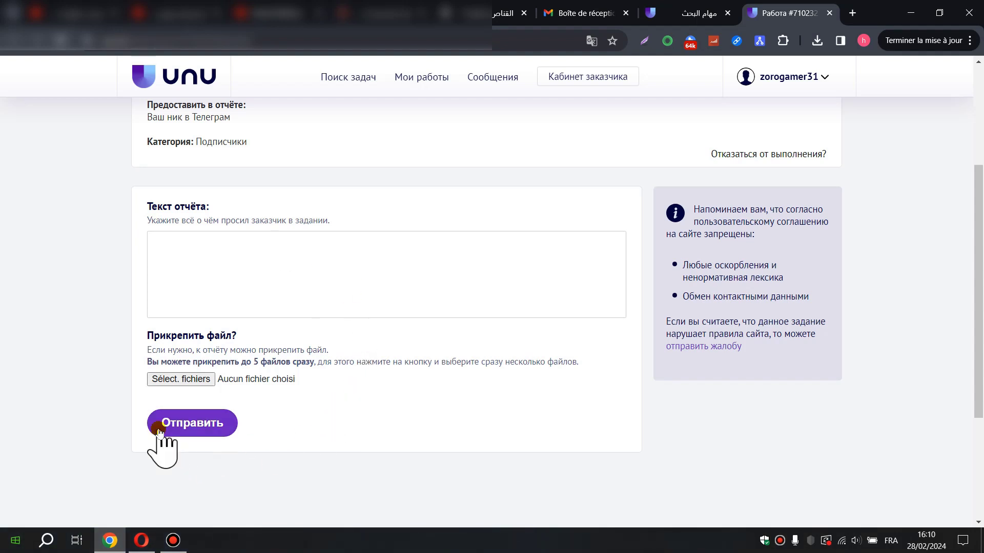
scroll(308, 394, "up", 3)
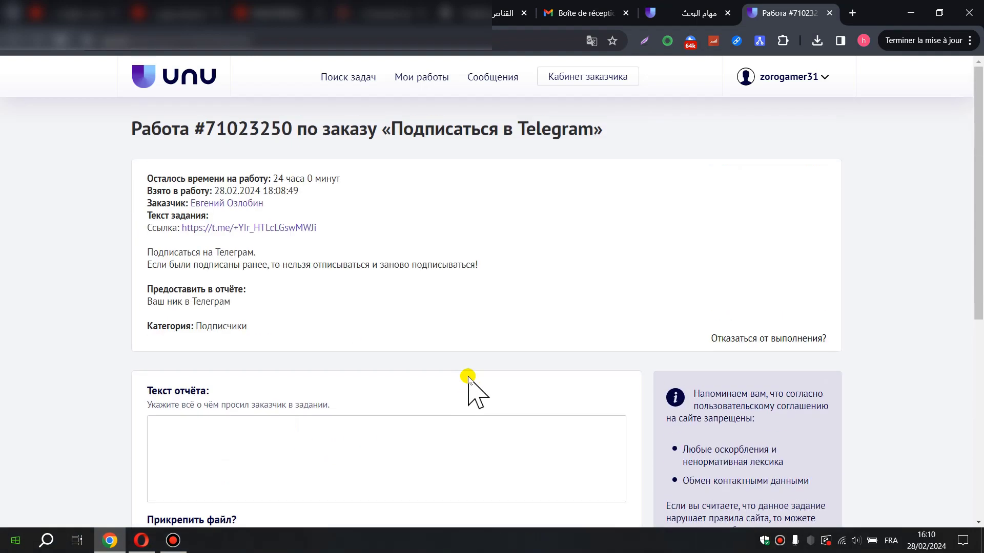
Step: Return to the current works list, examine the task statuses, and show the account balance
key("alt+Left")
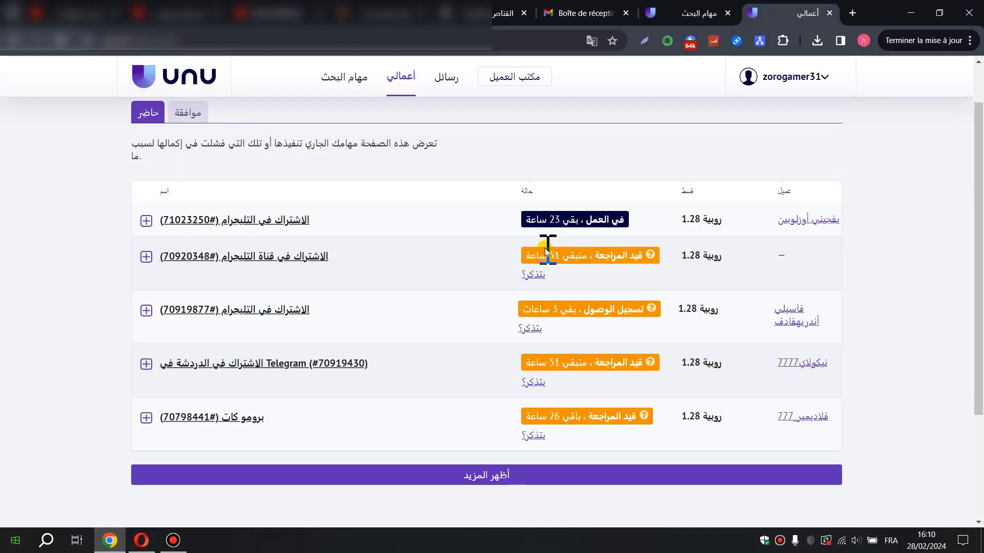
left_click_drag(556, 252, 559, 251)
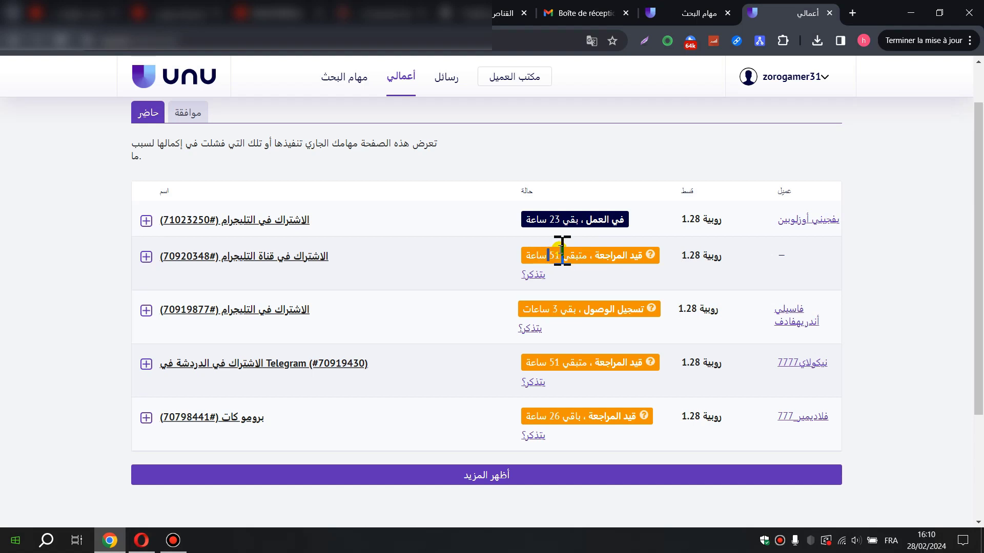
left_click(781, 79)
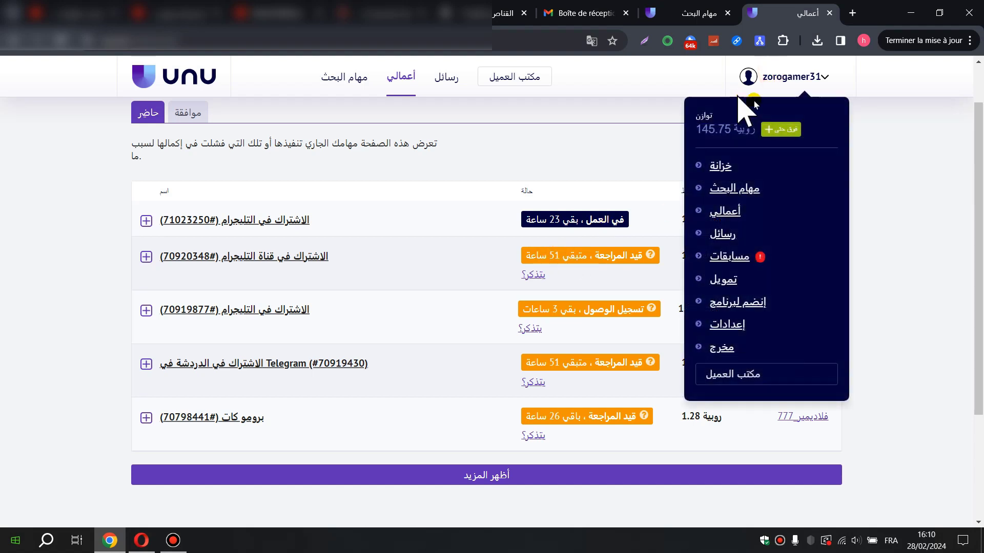
Step: Show the approved works list and examine the payment statuses of the completed tasks
scroll(564, 165, "up", 1)
left_click(188, 173)
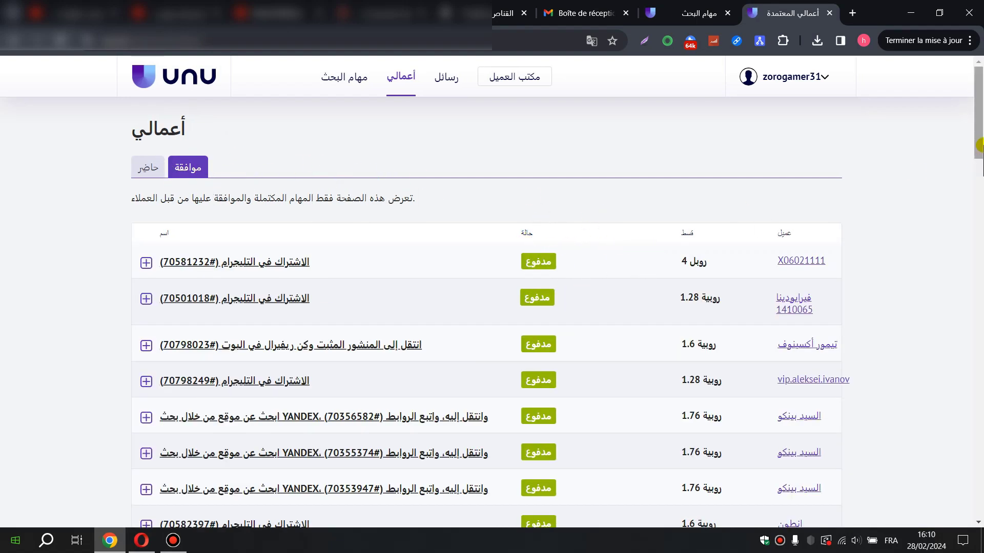
scroll(632, 246, "down", 7)
scroll(530, 247, "up", 7)
double_click(512, 260)
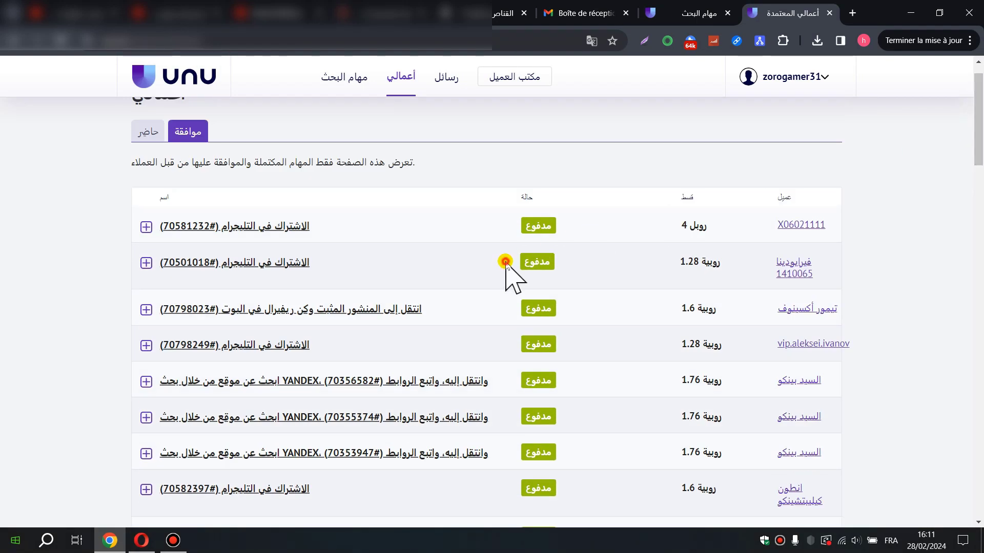
double_click(513, 315)
double_click(518, 348)
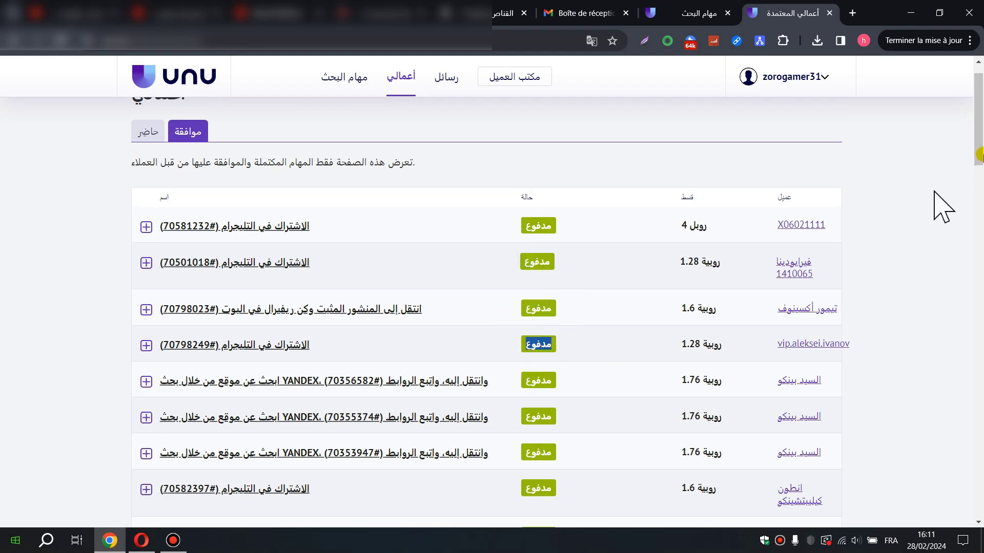
scroll(977, 154, "down", 6)
scroll(978, 154, "up", 4)
scroll(543, 224, "up", 2)
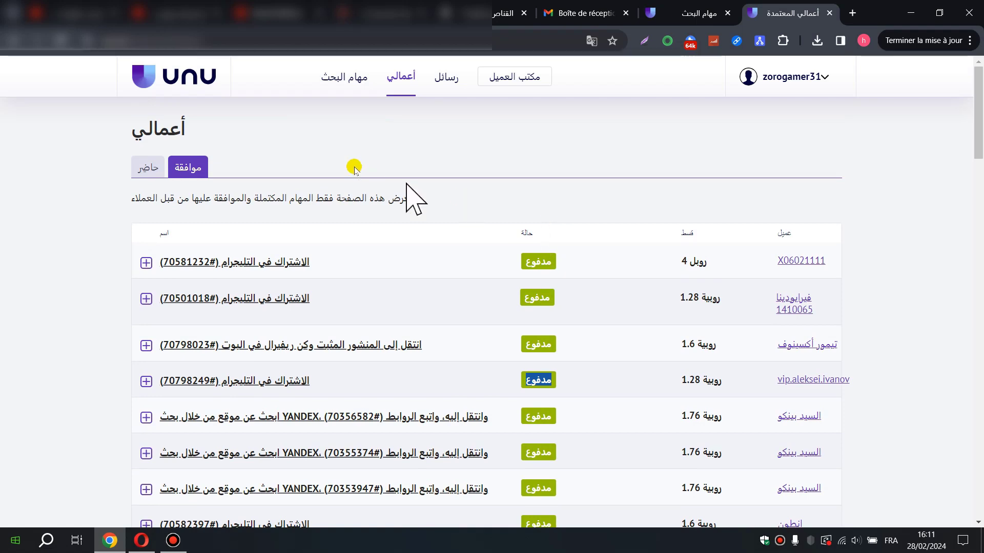
Step: Switch back to the current works list and examine the statuses of the tasks in progress and under review
left_click(146, 169)
scroll(962, 264, "down", 3)
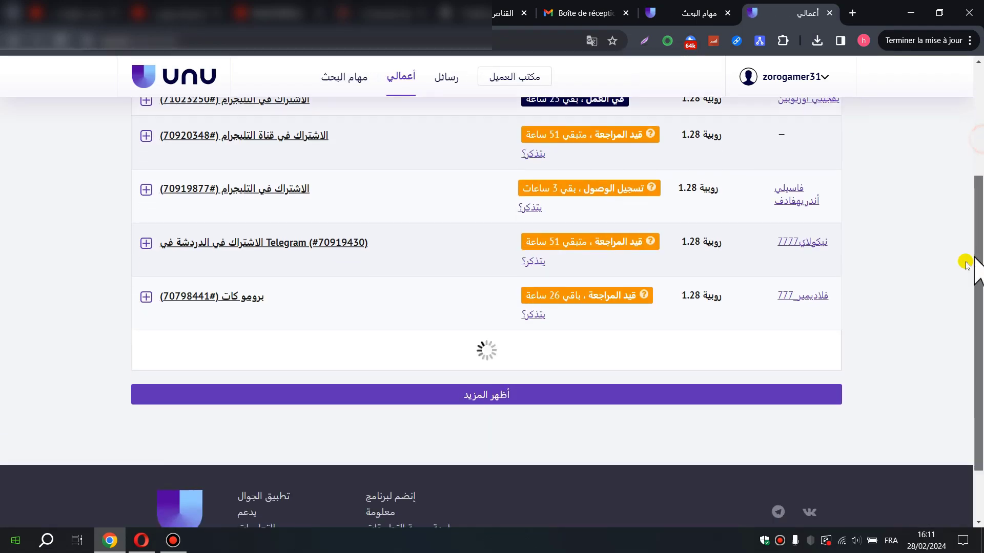
scroll(978, 202, "down", 4)
scroll(714, 334, "down", 2)
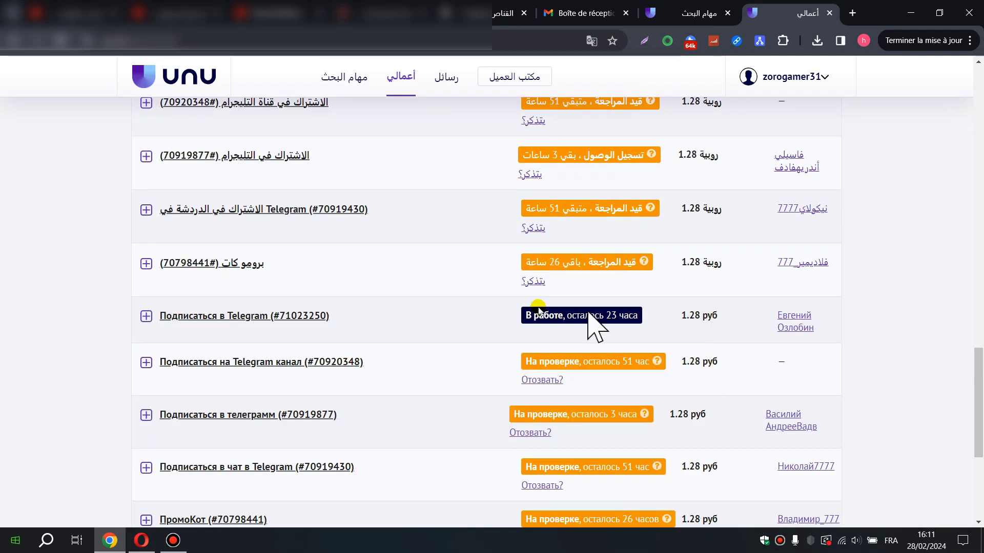
left_click(978, 379)
left_click_drag(978, 380, 966, 123)
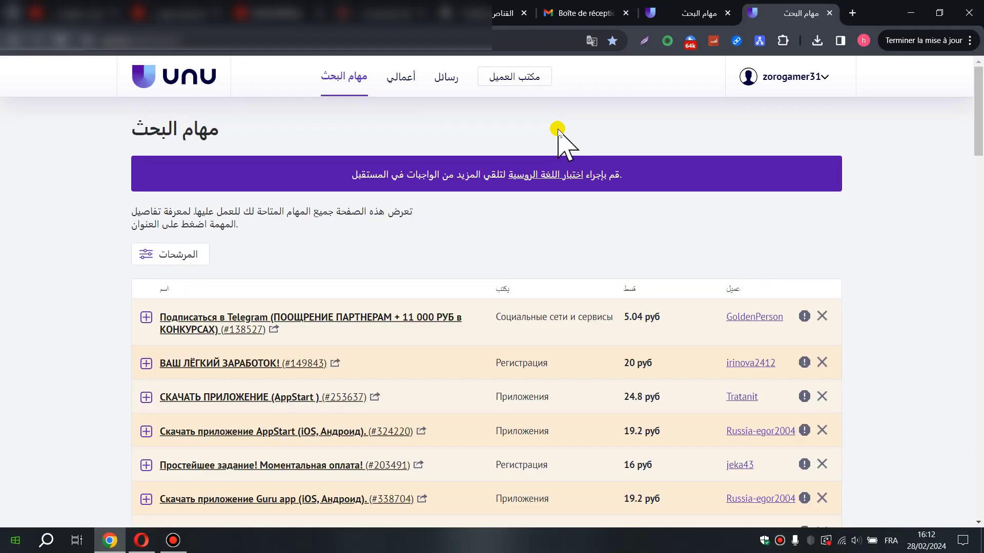
Step: Browse the list of available tasks with their categories and rewards
scroll(718, 278, "down", 15)
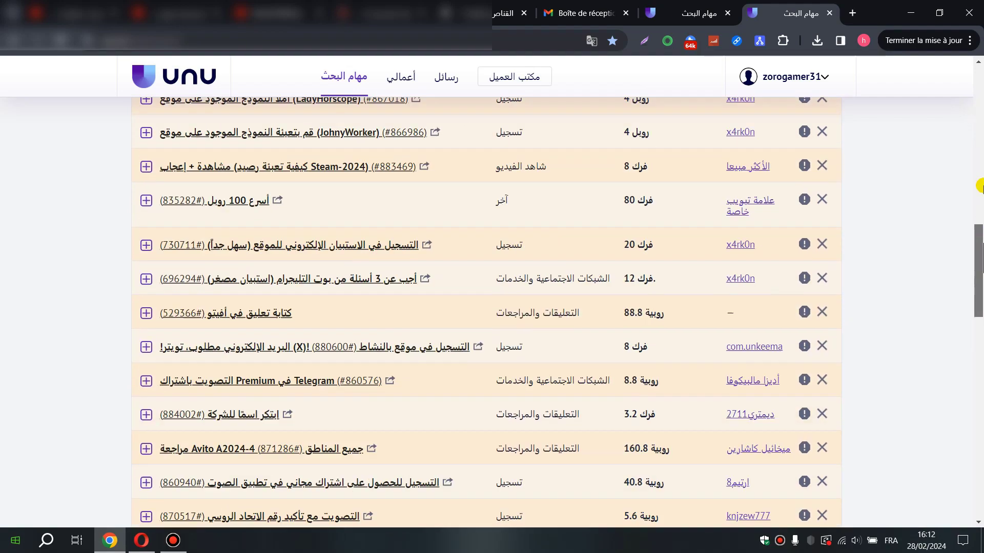
scroll(976, 184, "up", 15)
scroll(972, 174, "down", 6)
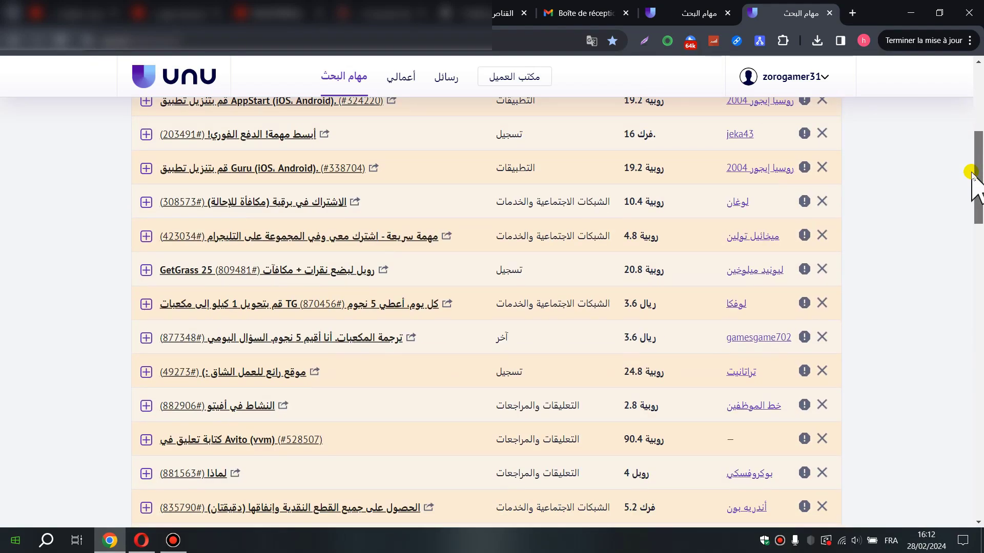
left_click_drag(972, 184, 957, 105)
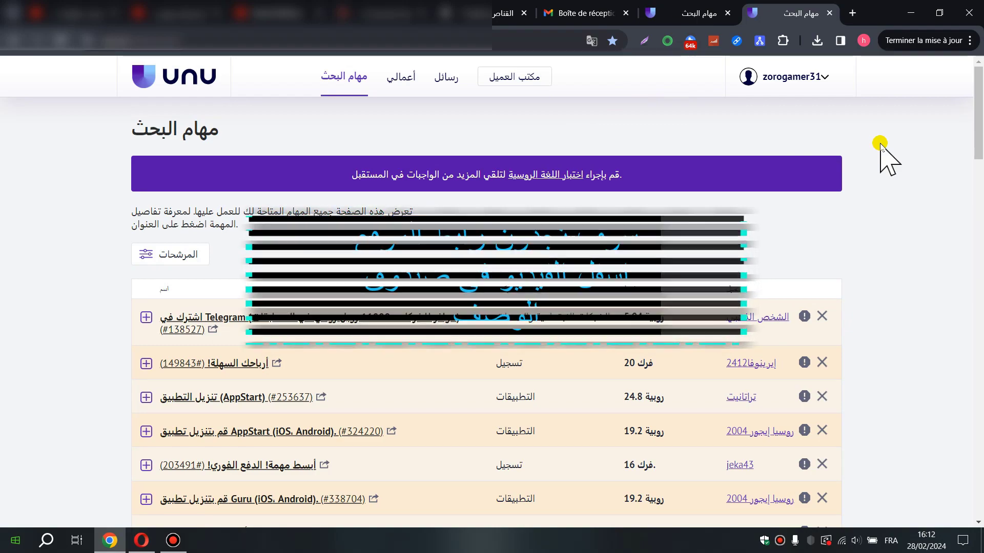
left_click_drag(979, 79, 864, 72)
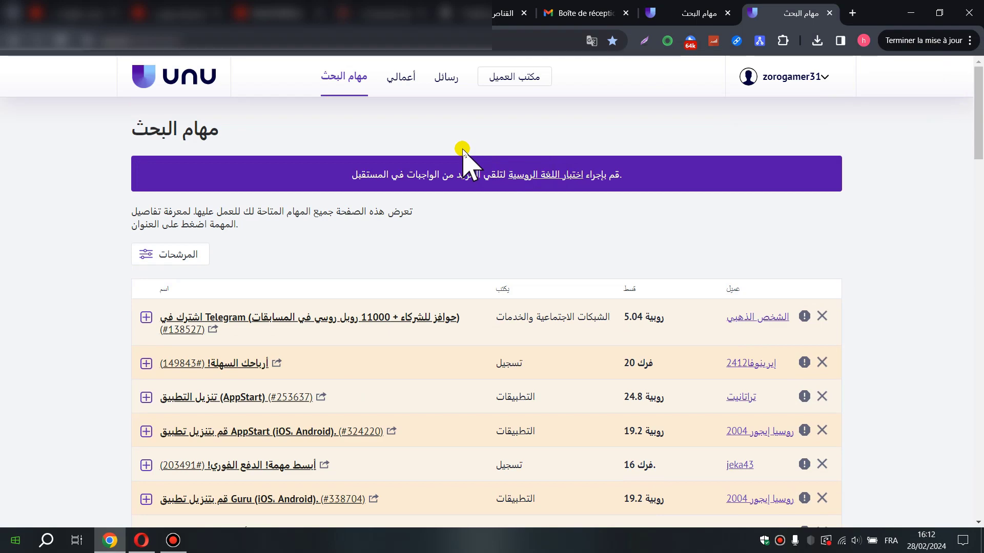
mouse_move(979, 90)
left_mouse_down()
mouse_move(978, 185)
mouse_move(976, 77)
left_mouse_up()
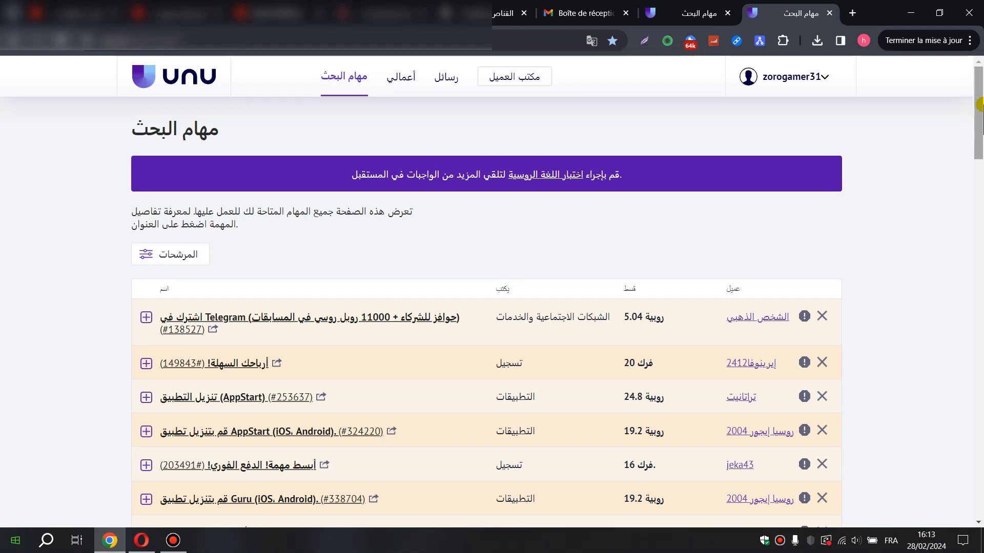
left_click_drag(980, 105, 980, 177)
scroll(930, 190, "up", 8)
scroll(808, 231, "down", 18)
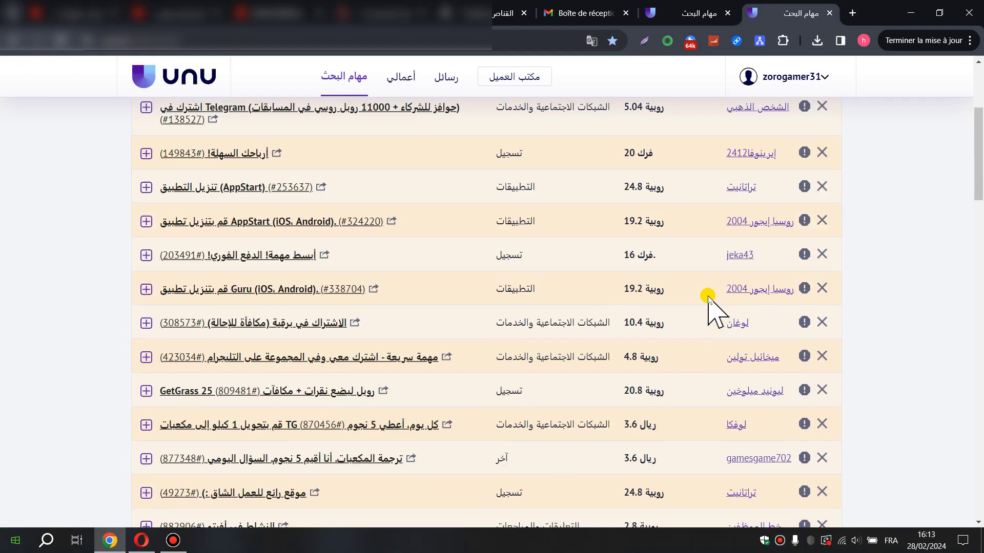
scroll(645, 341, "down", 5)
scroll(615, 341, "up", 15)
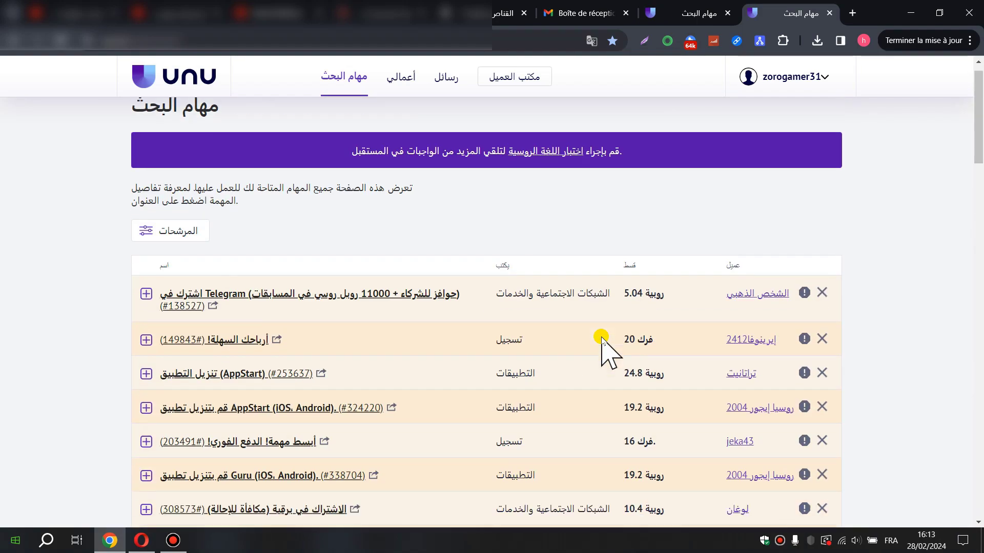
scroll(603, 342, "down", 9)
scroll(601, 339, "down", 5)
scroll(602, 338, "up", 14)
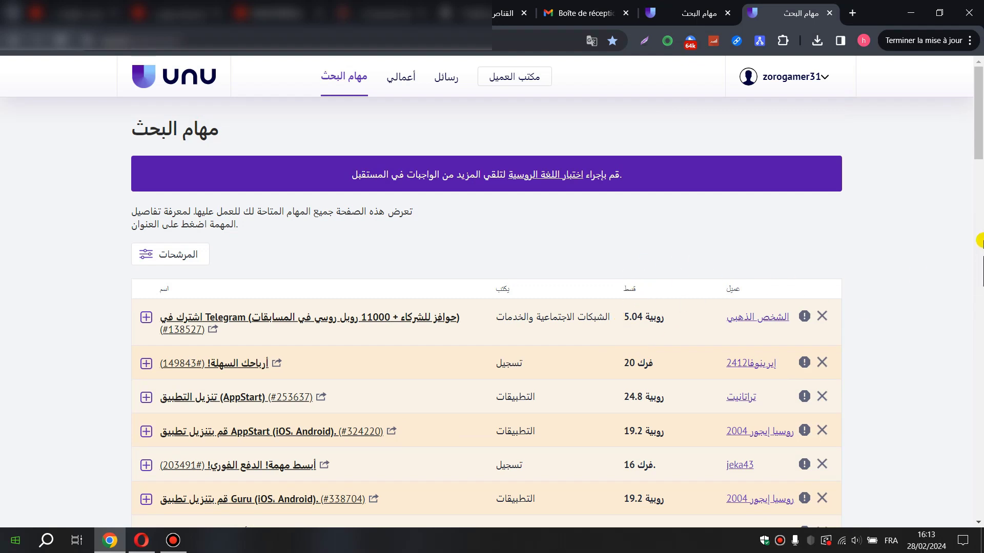
left_click_drag(976, 136, 971, 92)
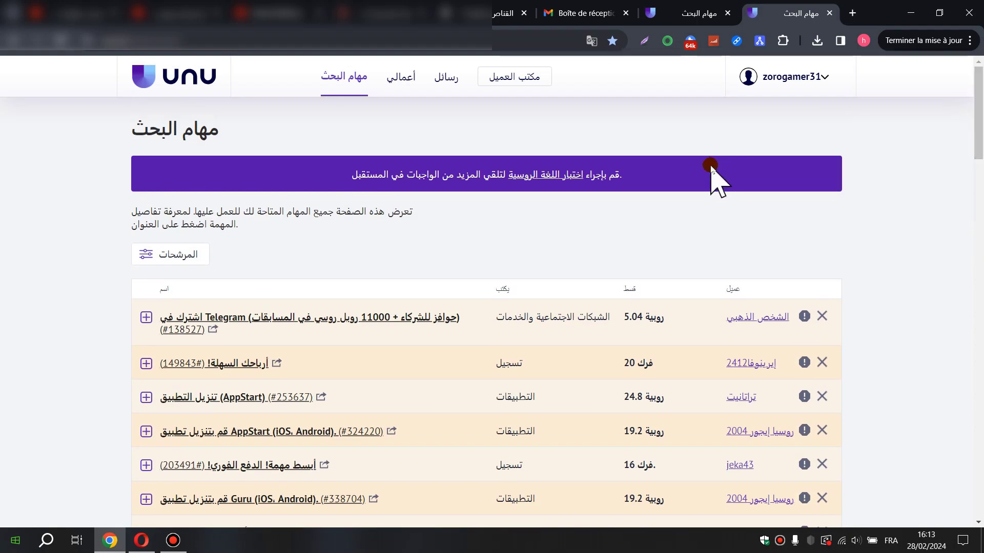
left_click_drag(979, 114, 979, 292)
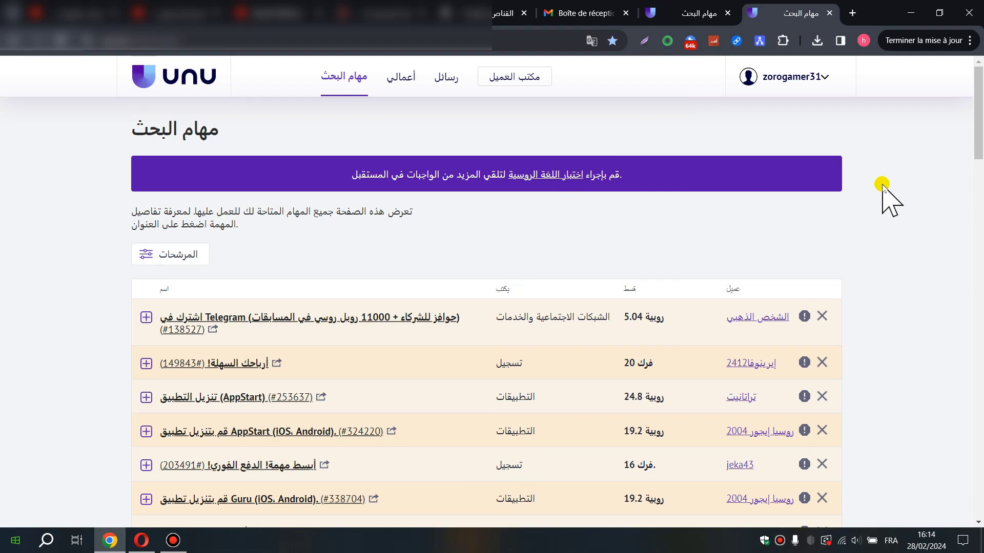
Step: Open the performer's personal account dashboard from the account options and view the performance level scale
left_click(815, 78)
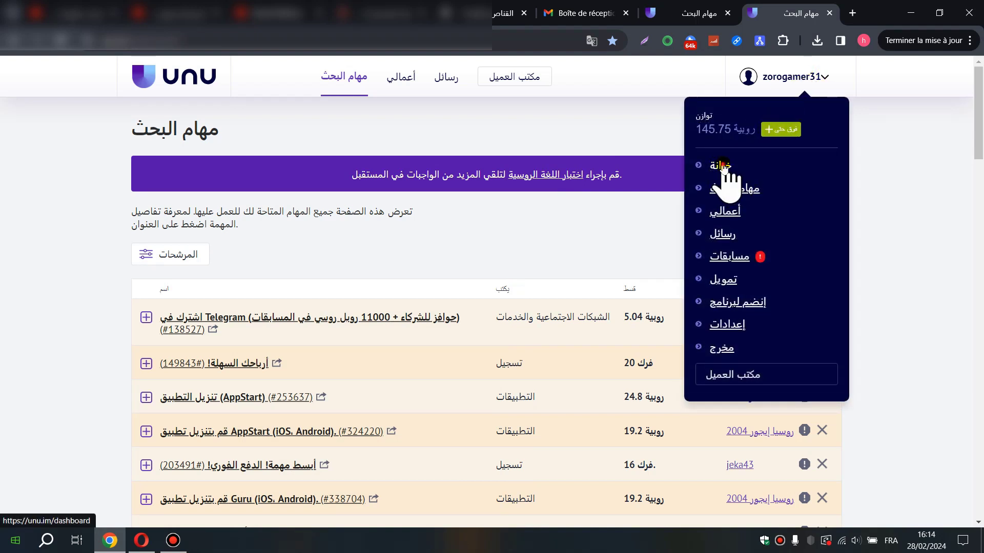
left_click(723, 166)
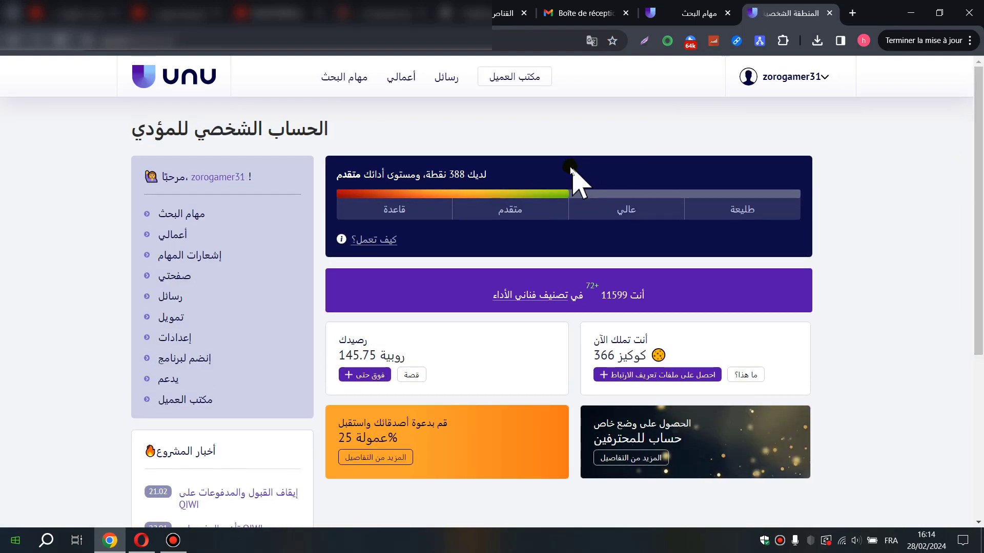
left_click(587, 186)
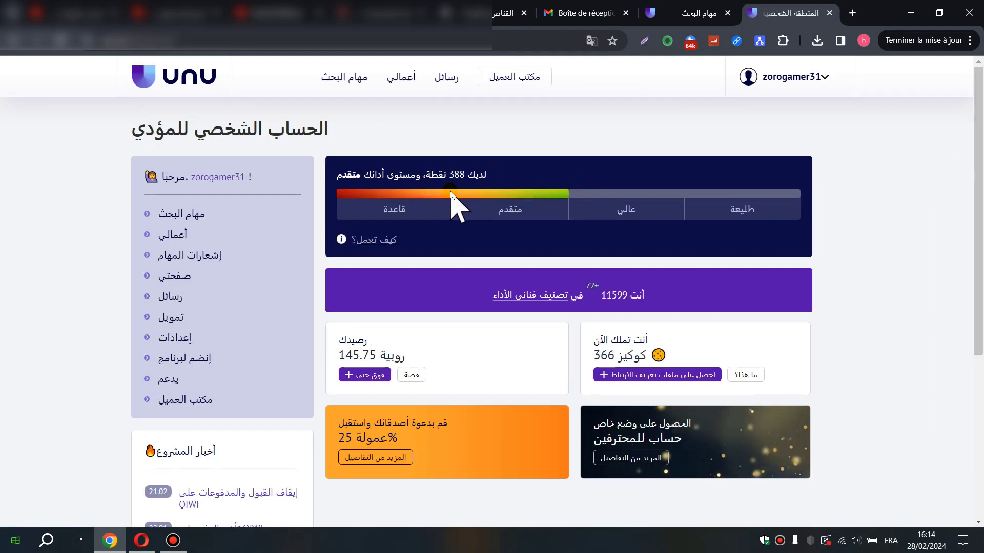
Step: Open the explanation of how performance levels work and read through the points rules and levels table
left_click(377, 240)
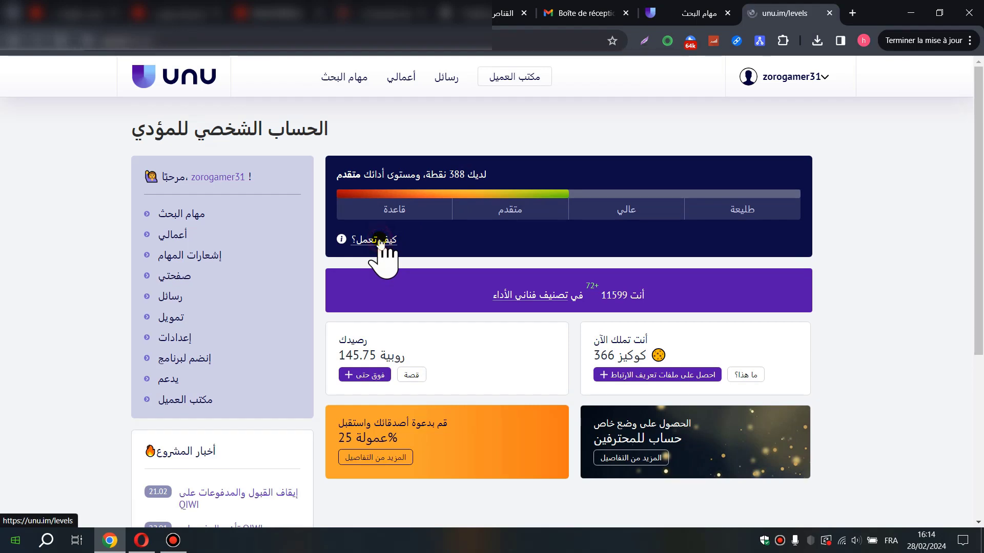
scroll(871, 205, "down", 5)
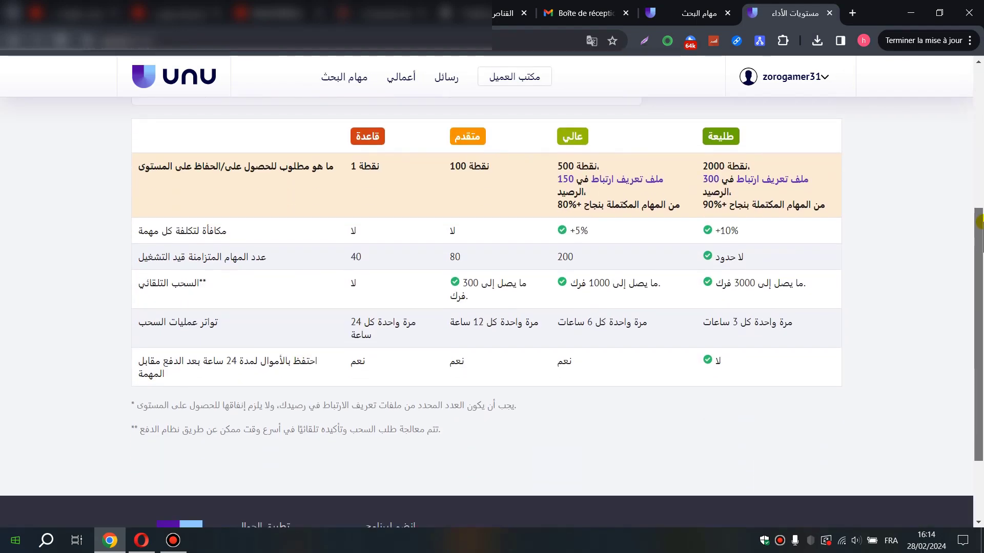
scroll(951, 240, "up", 3)
scroll(951, 241, "up", 2)
left_click_drag(979, 169, 980, 192)
scroll(395, 248, "down", 3)
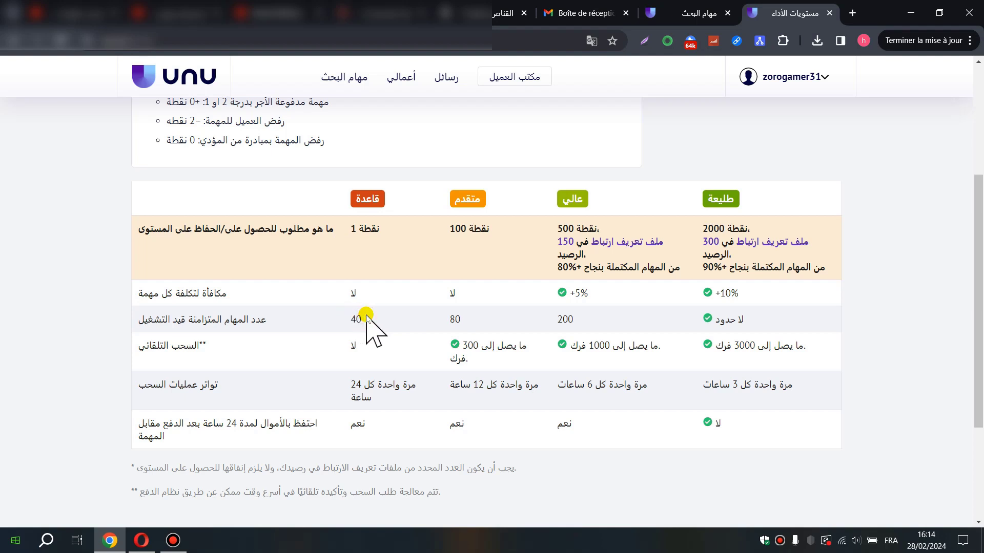
Step: Examine the basic level's simultaneous task limit, automatic withdrawal and withdrawal frequency in the levels table
left_click(344, 319)
left_click_drag(352, 316, 380, 318)
left_click(362, 334)
double_click(379, 382)
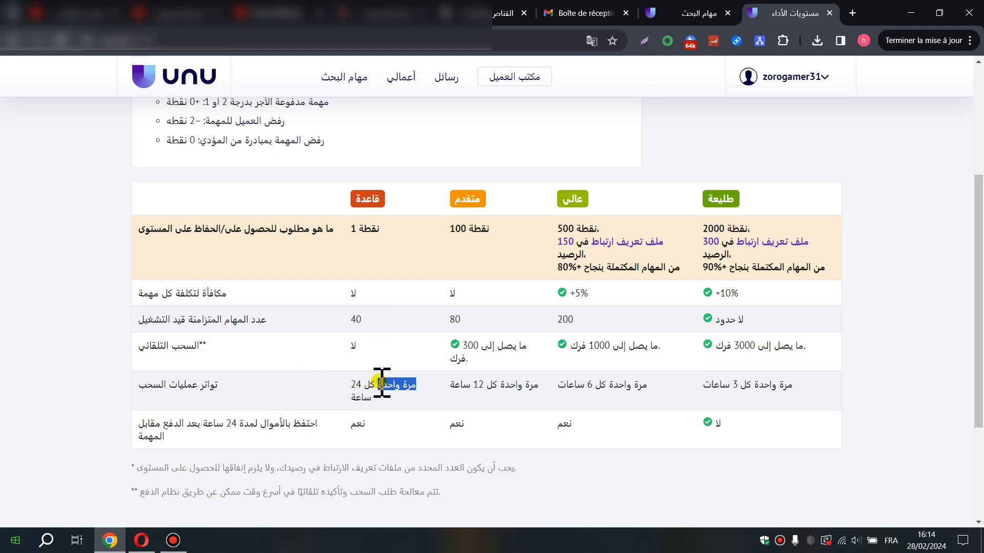
Step: Examine the advanced level's required points, simultaneous task limit, automatic withdrawal and withdrawal frequency in the levels table
left_click(365, 384)
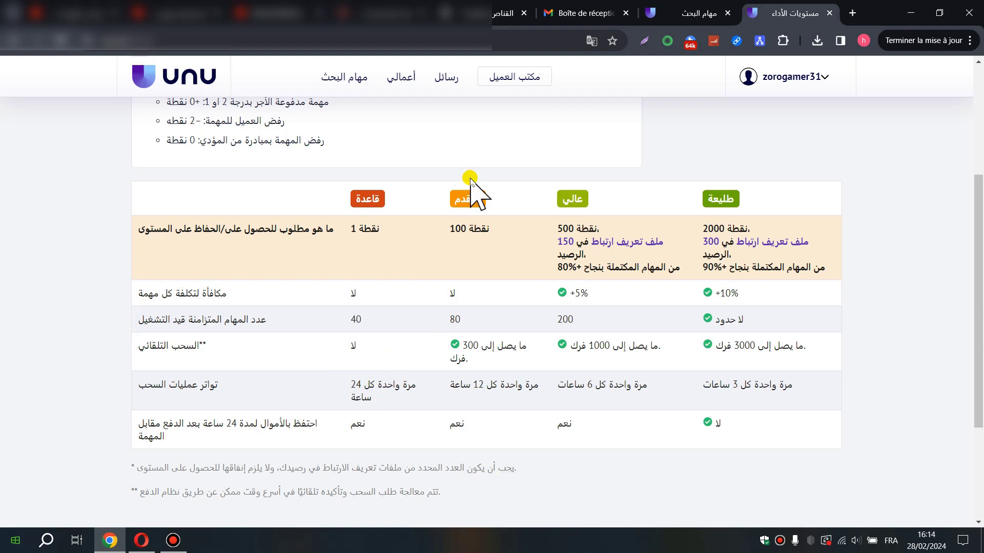
left_click(794, 82)
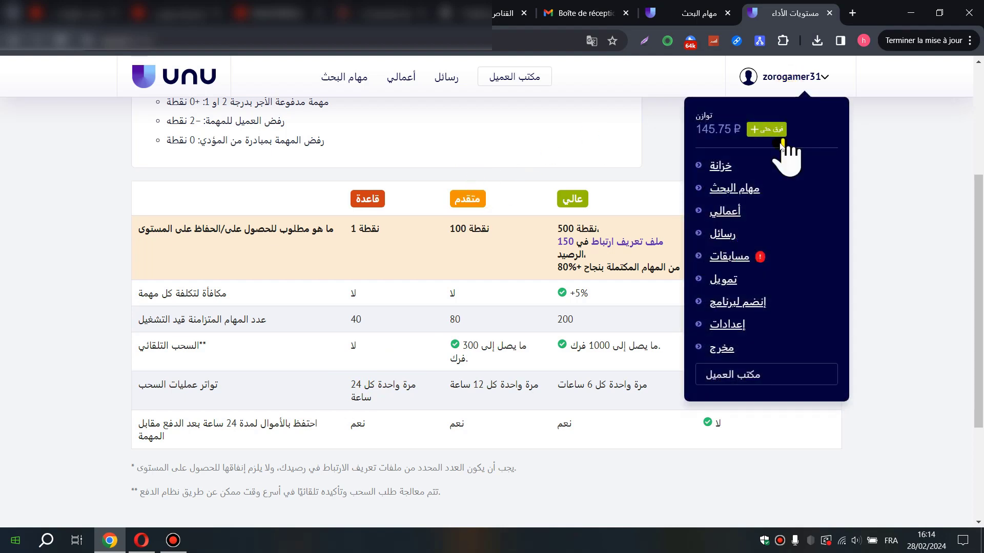
left_click_drag(444, 200, 490, 195)
left_click(455, 234)
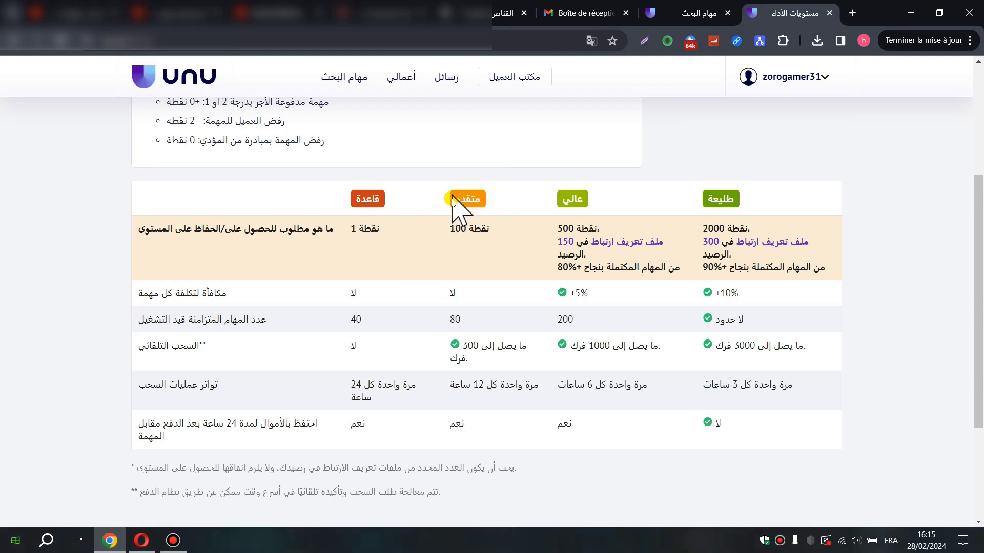
left_click_drag(447, 228, 488, 228)
left_click_drag(449, 320, 462, 321)
left_click(466, 342)
left_click_drag(463, 343, 494, 344)
left_click_drag(469, 379, 488, 380)
left_click(477, 384)
left_click(495, 386)
Step: Examine the high level's entry requirements, task reward bonus, simultaneous task limit, withdrawal frequency and automatic withdrawal limit
mouse_move(568, 192)
left_mouse_down()
mouse_move(576, 186)
mouse_move(609, 220)
mouse_move(597, 214)
mouse_move(560, 233)
mouse_move(575, 209)
mouse_move(567, 198)
mouse_move(600, 193)
left_mouse_up()
left_click(592, 308)
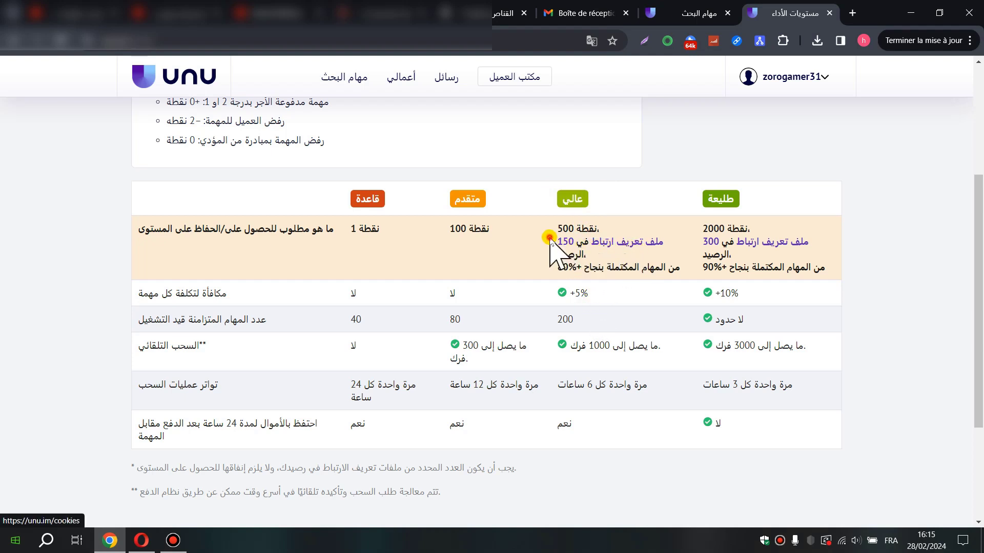
left_click_drag(551, 230, 589, 293)
left_click(605, 299)
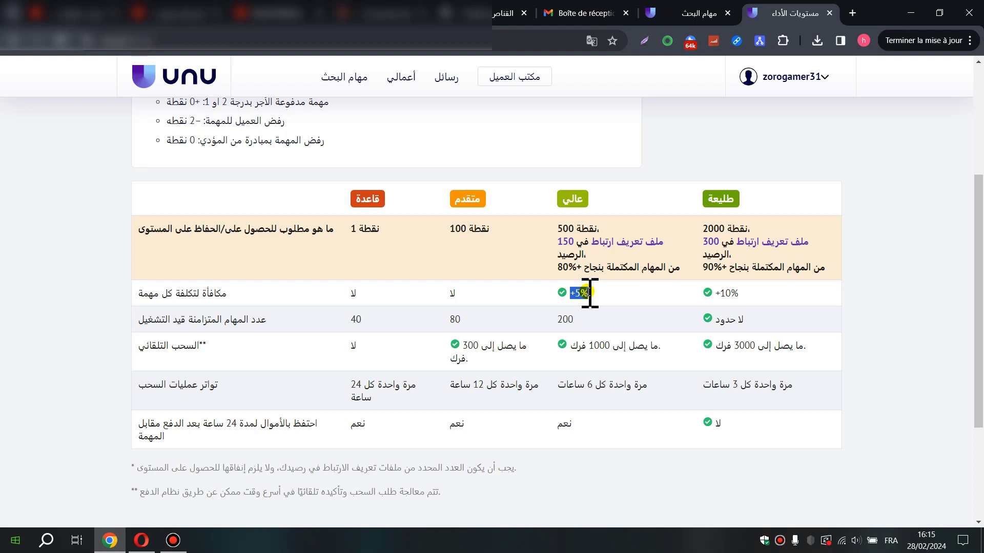
left_click(634, 287)
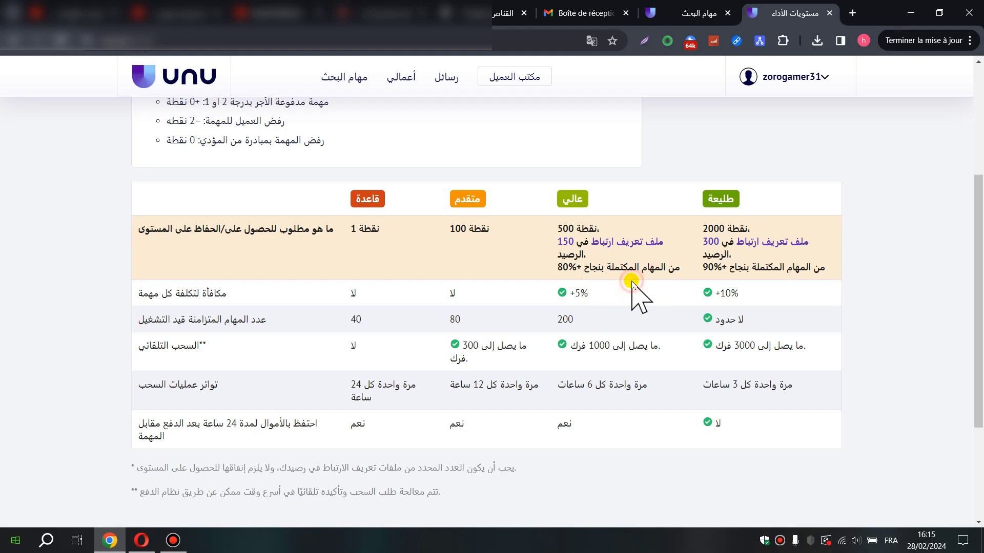
left_click_drag(558, 320, 579, 319)
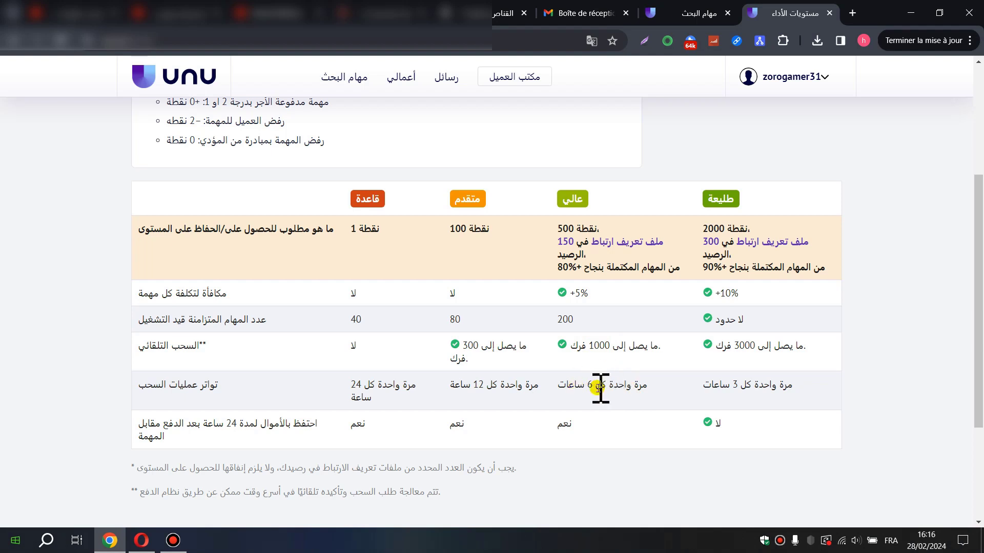
left_click_drag(589, 385, 610, 343)
left_click(598, 351)
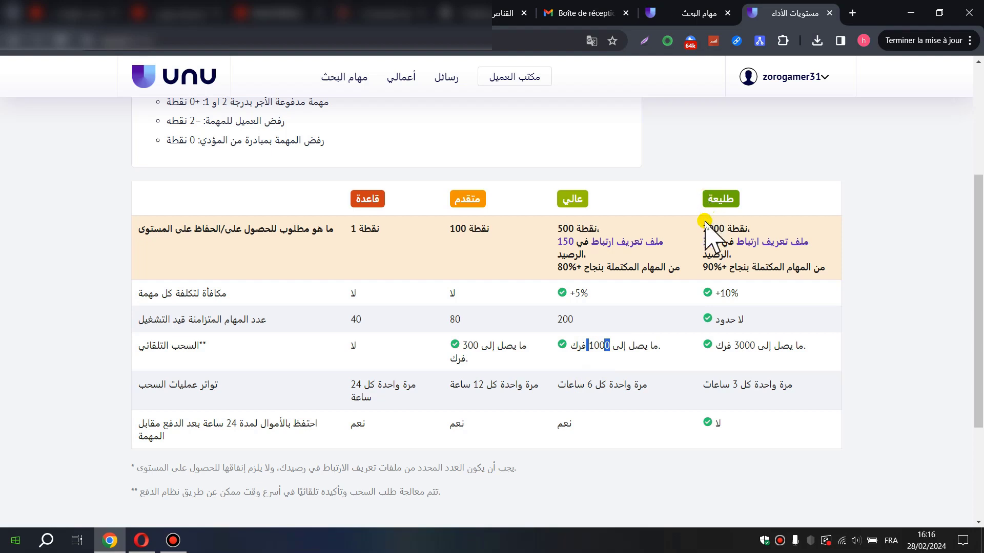
Step: Examine the vanguard level's points and cookie requirements, reward bonus, task limit, automatic withdrawal and withdrawal frequency
left_click_drag(705, 222, 720, 220)
mouse_move(701, 245)
left_mouse_down()
mouse_move(718, 248)
mouse_move(719, 239)
mouse_move(707, 248)
left_mouse_up()
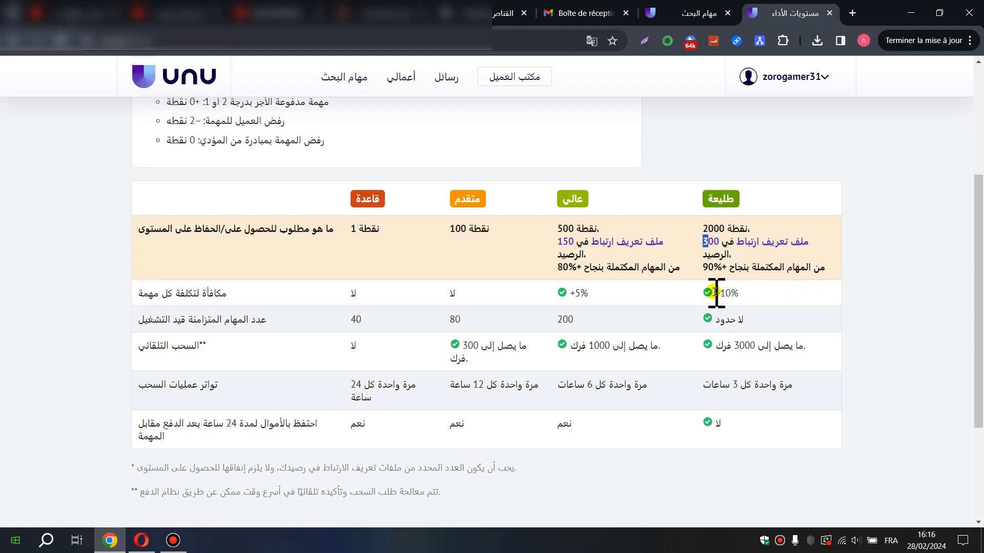
left_click_drag(724, 293, 734, 292)
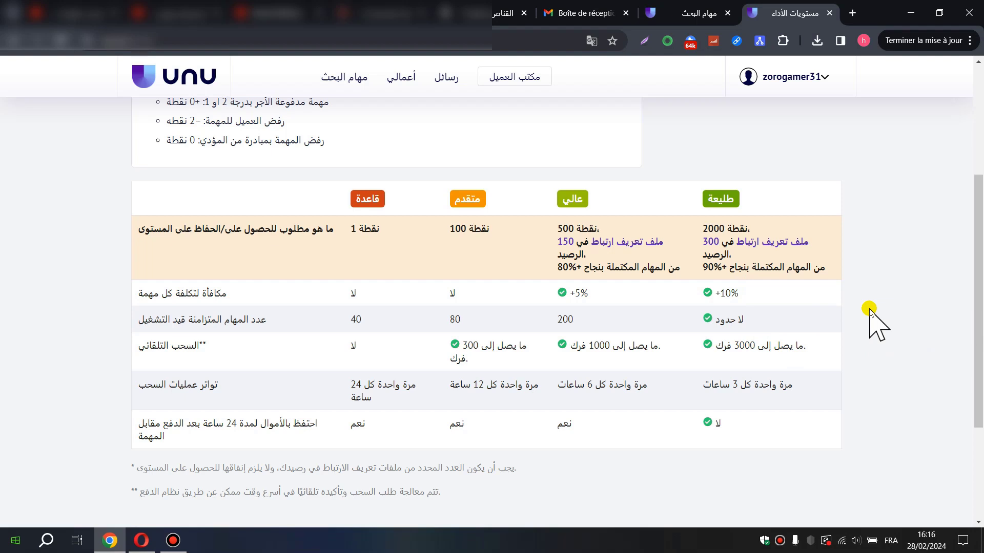
left_click_drag(717, 322, 757, 320)
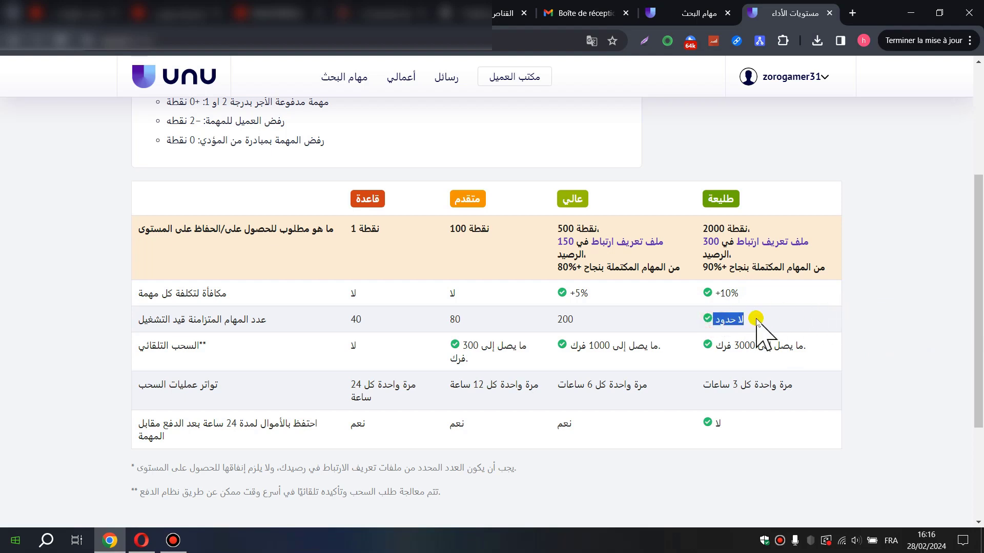
left_click(900, 334)
scroll(978, 330, "down", 2)
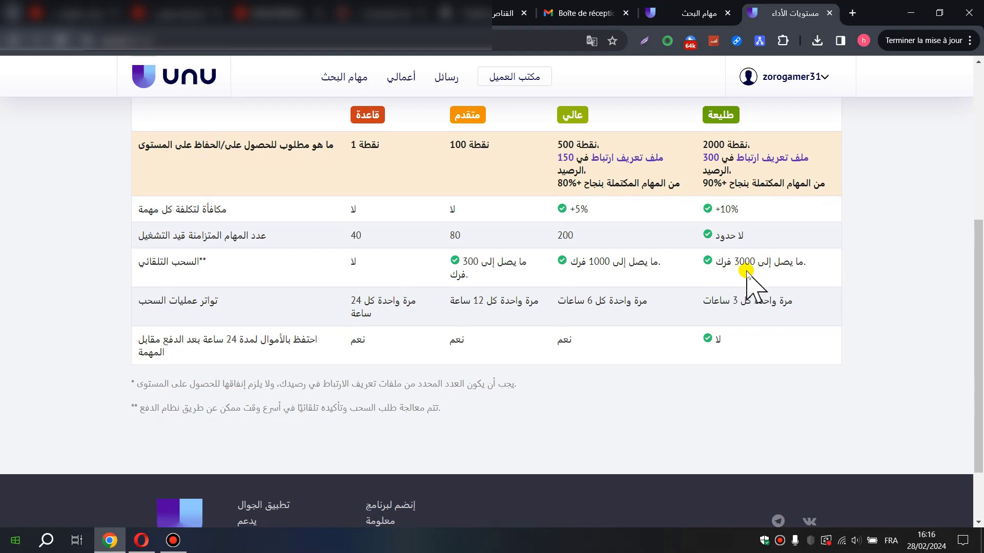
left_click_drag(733, 259, 750, 260)
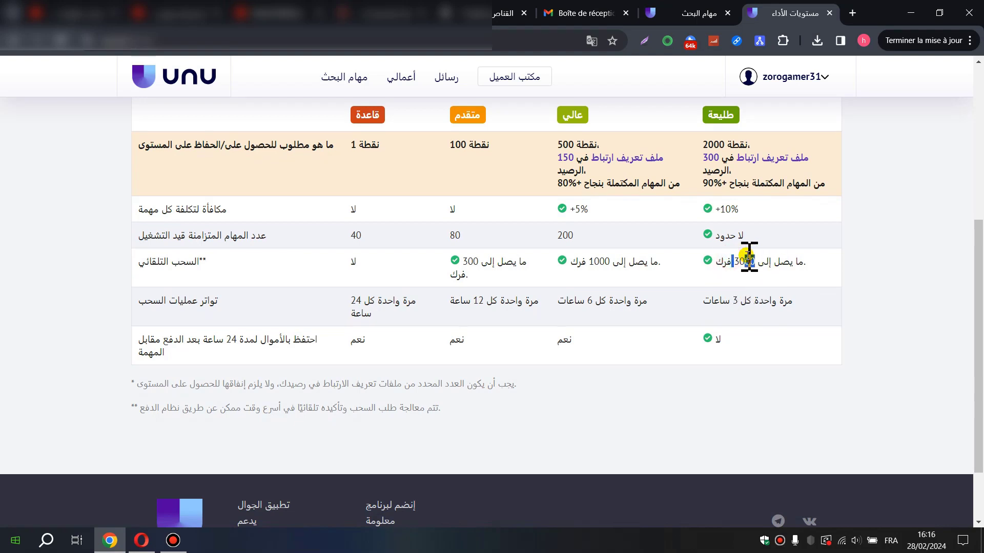
left_click(776, 327)
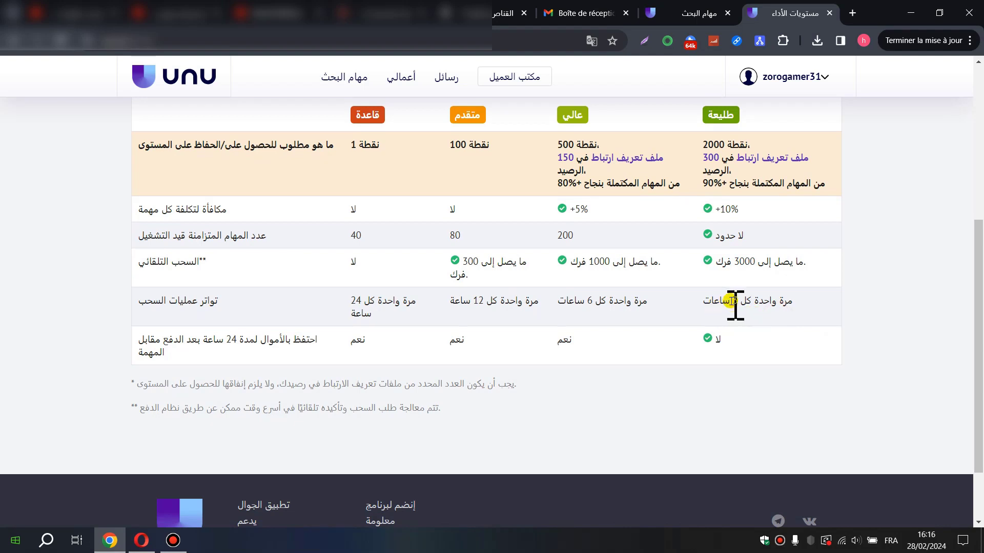
left_click(756, 301)
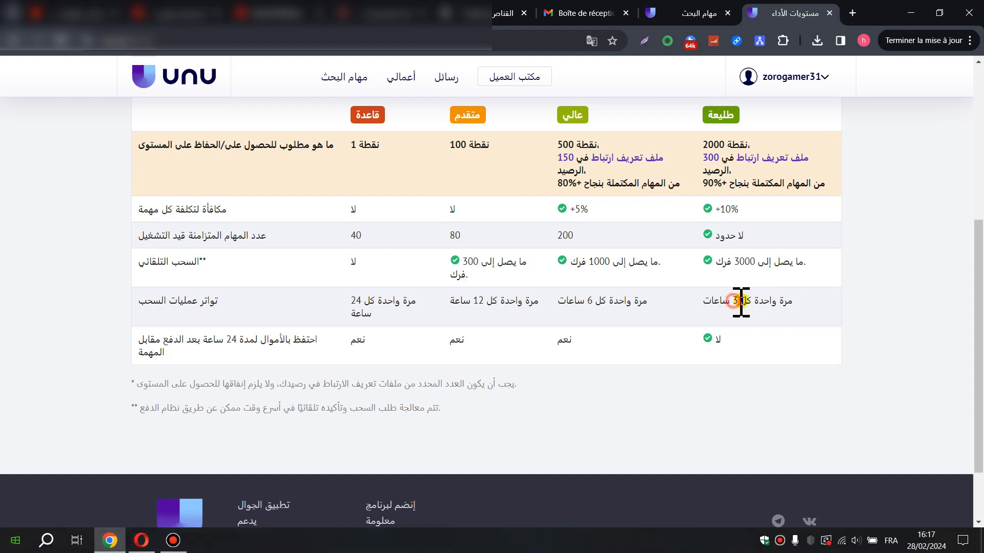
Step: Review all four level headings and compare the account's own points and current level with the levels table
left_click_drag(979, 339, 979, 325)
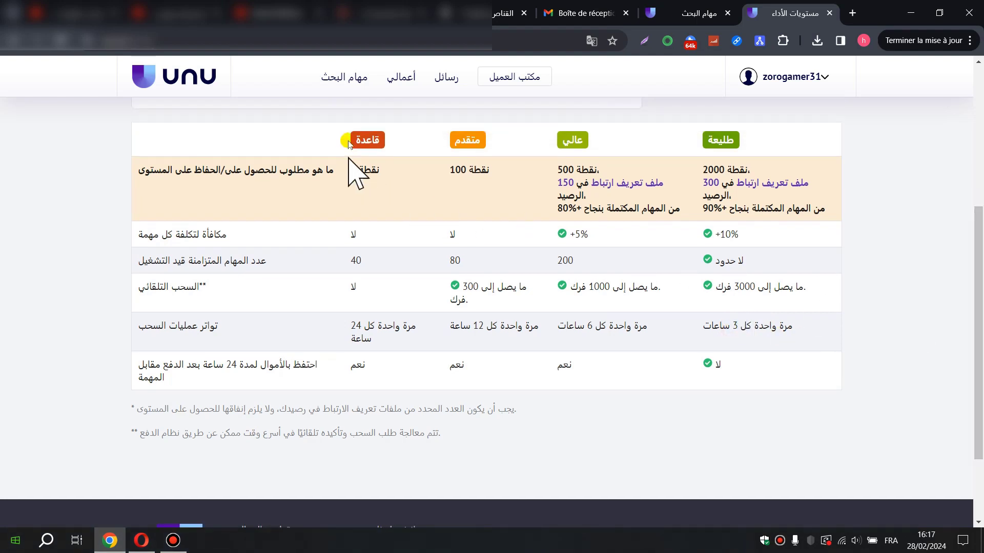
left_click_drag(341, 136, 772, 135)
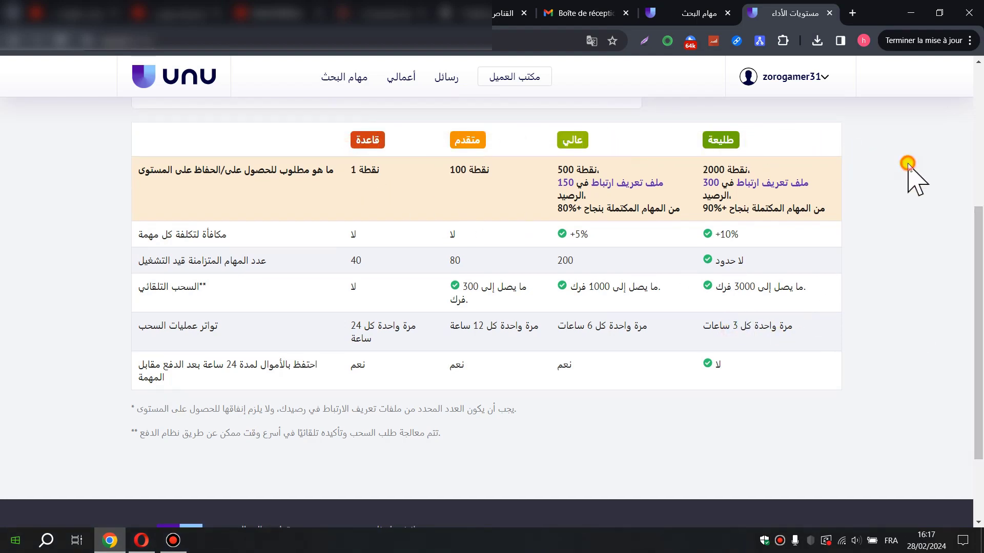
left_click(890, 201)
scroll(889, 202, "up", 5)
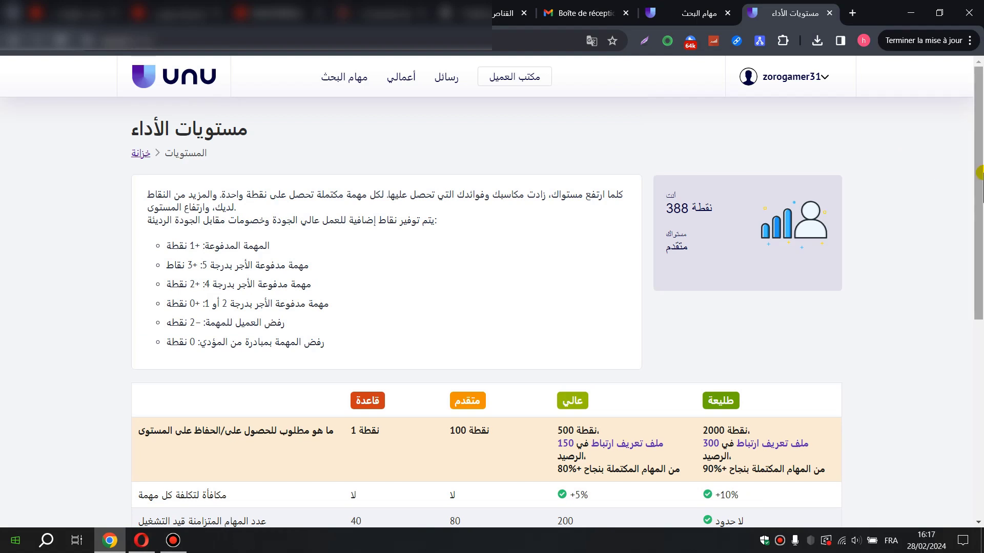
left_click_drag(979, 173, 976, 272)
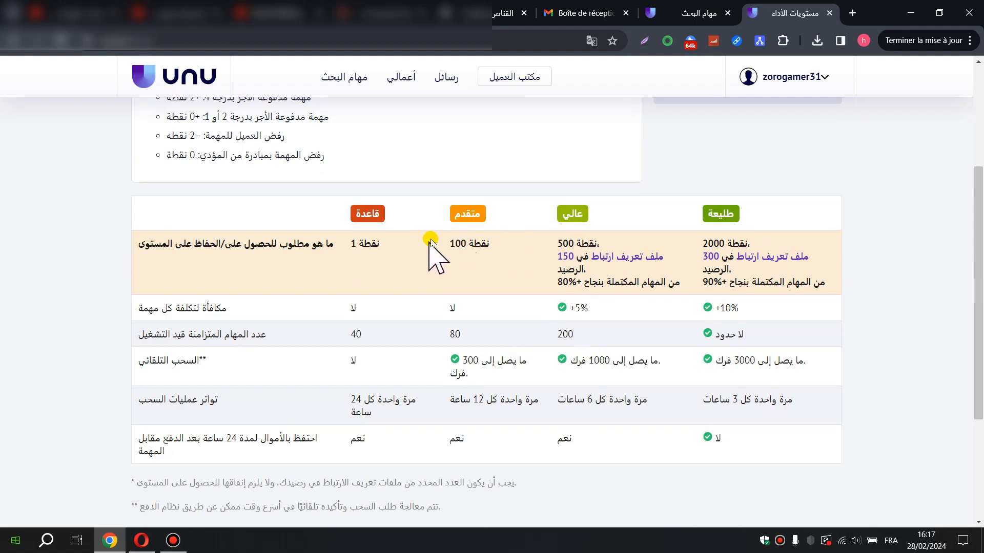
left_click_drag(451, 218, 482, 217)
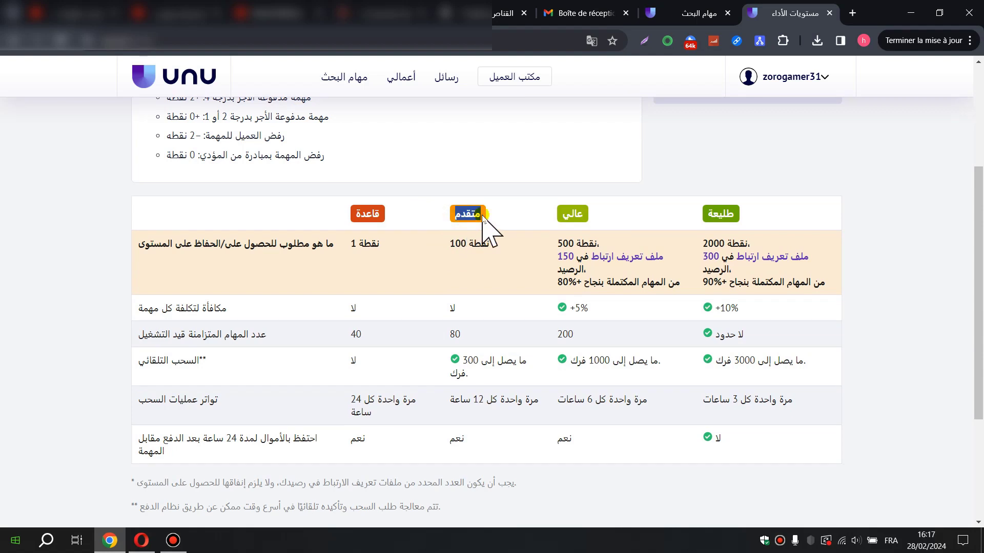
left_click(687, 207)
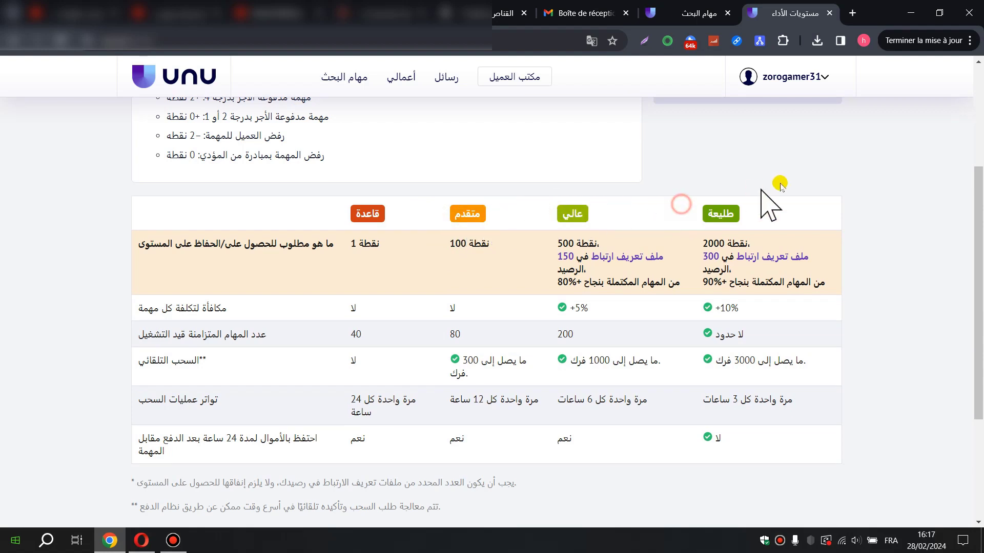
scroll(791, 185, "up", 1)
scroll(791, 183, "up", 3)
Step: Return to the performer's personal account dashboard and examine the high and vanguard levels on the performance scale
left_click(778, 69)
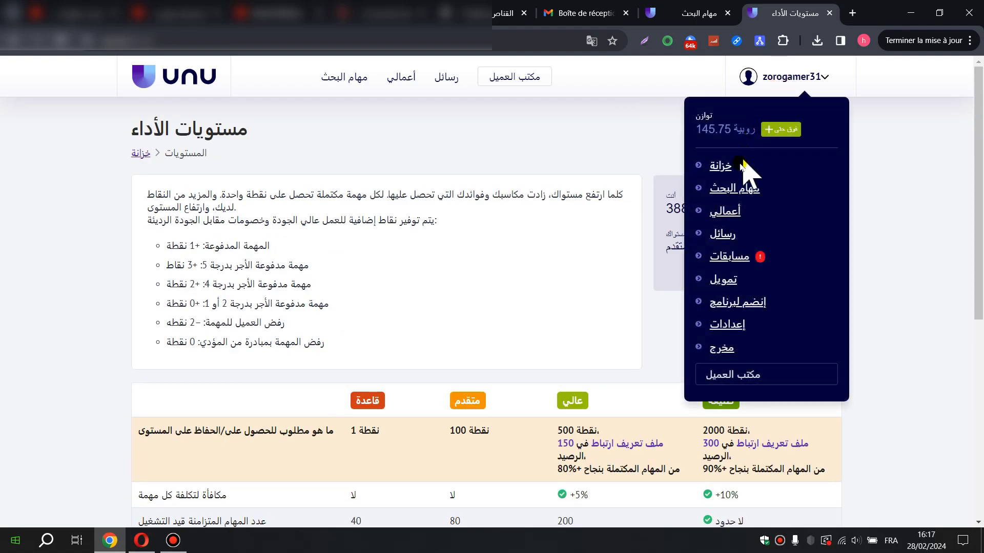
left_click(724, 169)
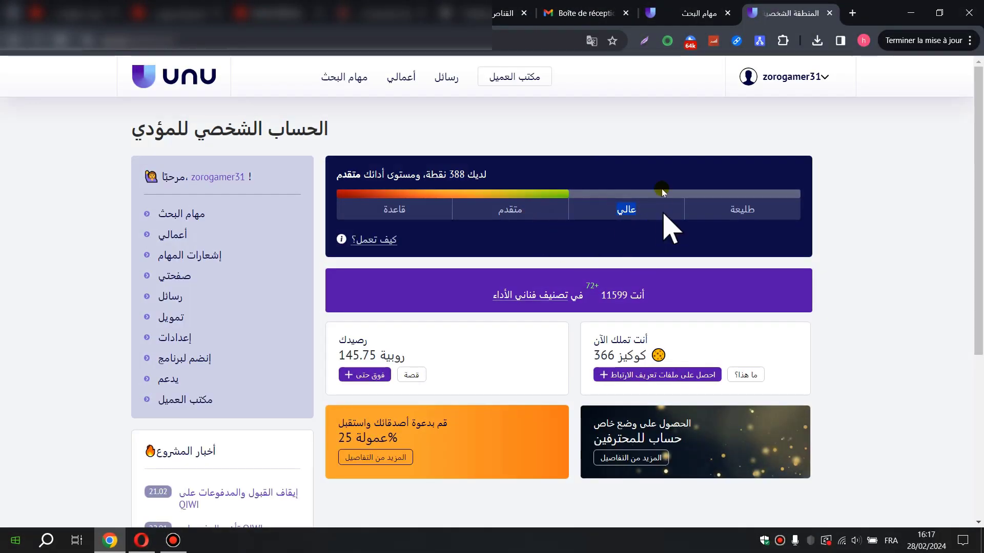
left_click(725, 209)
left_click_drag(739, 211, 764, 209)
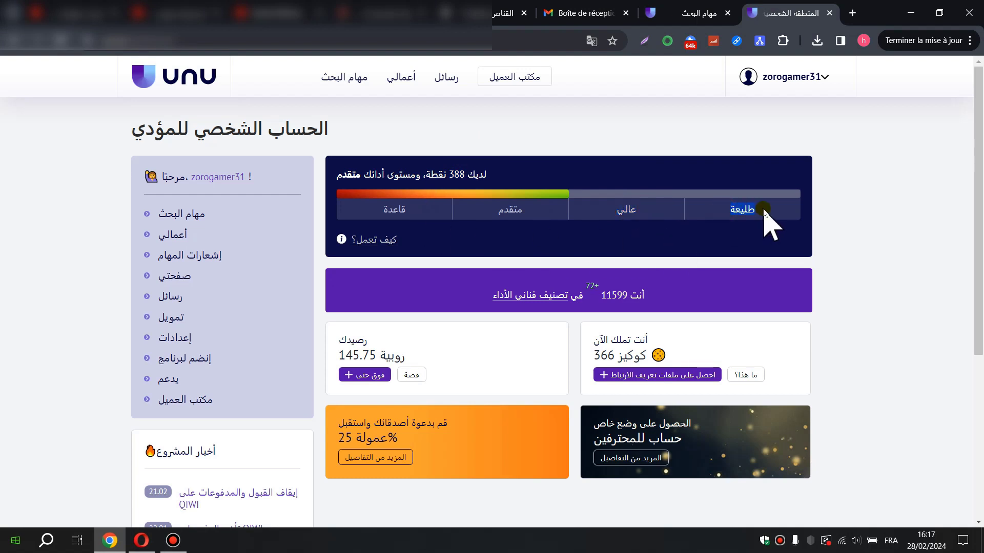
Step: Examine the cookies balance card on the personal account dashboard
double_click(594, 354)
left_click(590, 354)
double_click(589, 353)
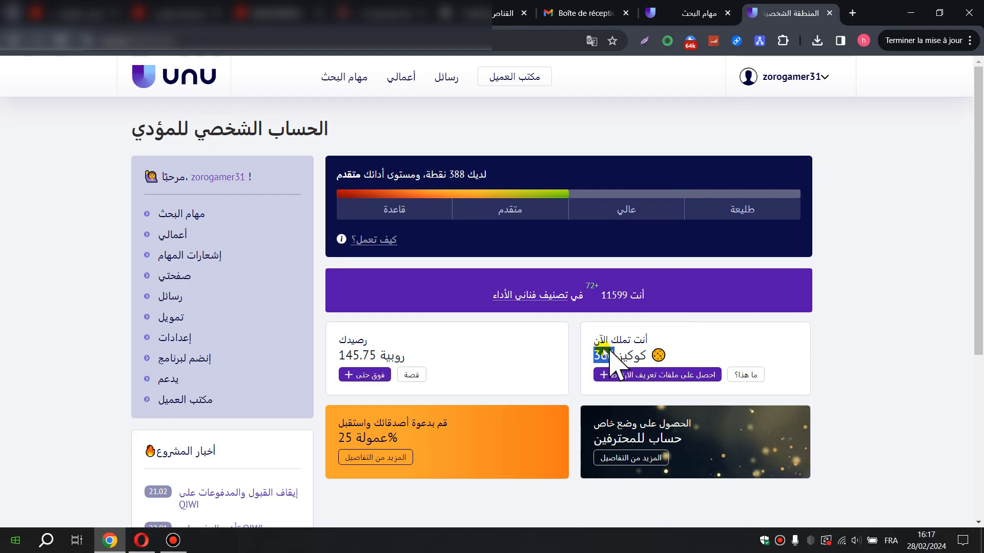
mouse_move(607, 340)
left_mouse_down()
mouse_move(581, 353)
mouse_move(608, 341)
left_mouse_up()
double_click(589, 355)
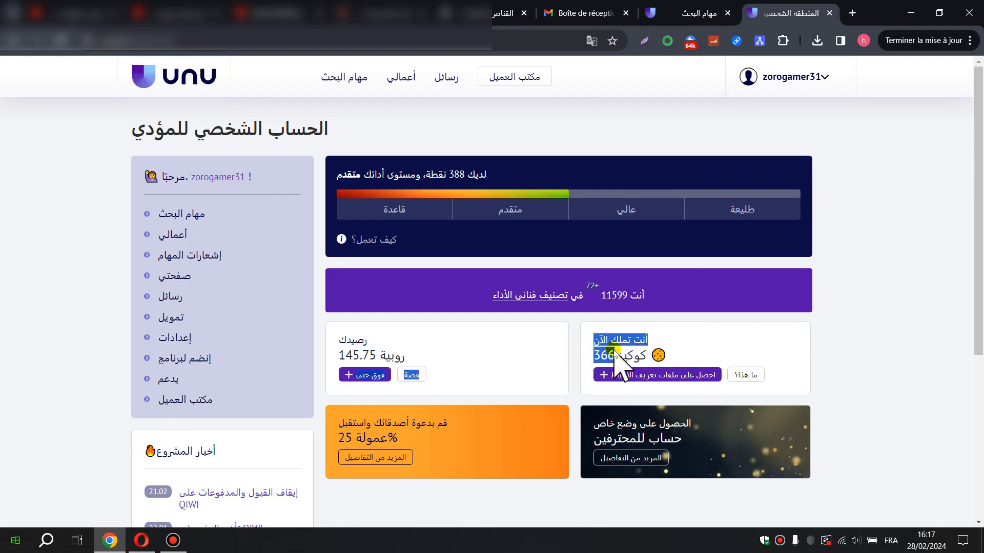
left_click(614, 342)
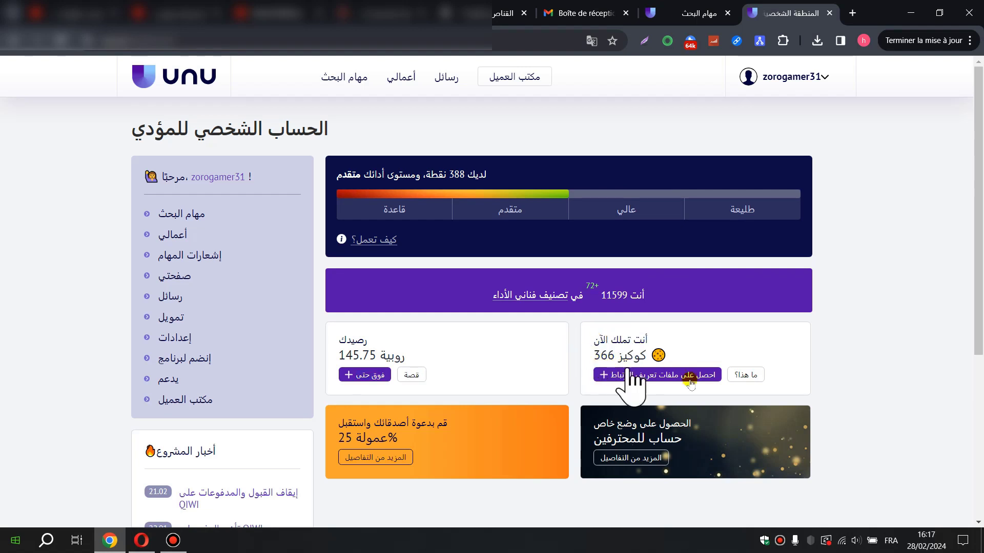
left_click_drag(606, 344, 579, 351)
left_click(744, 318)
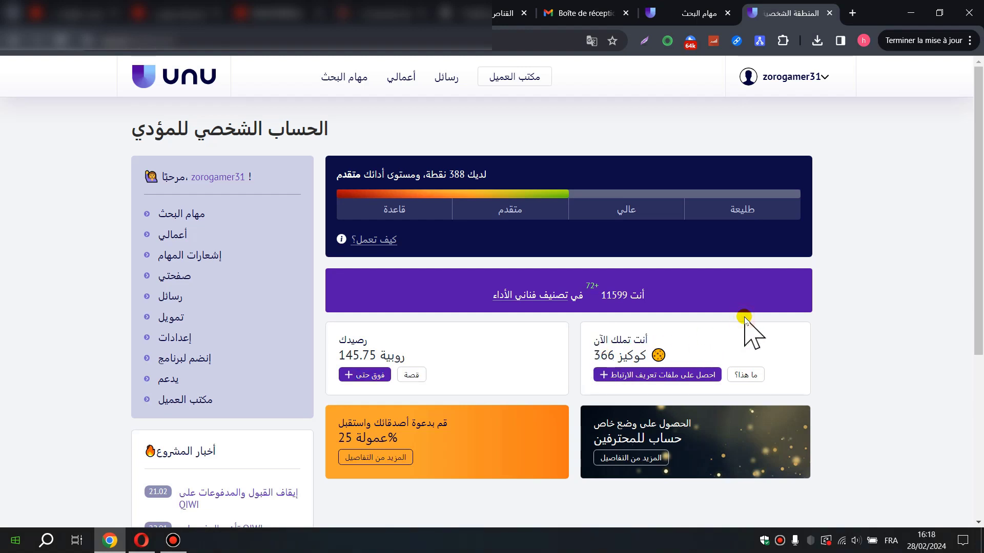
left_click_drag(589, 345, 619, 354)
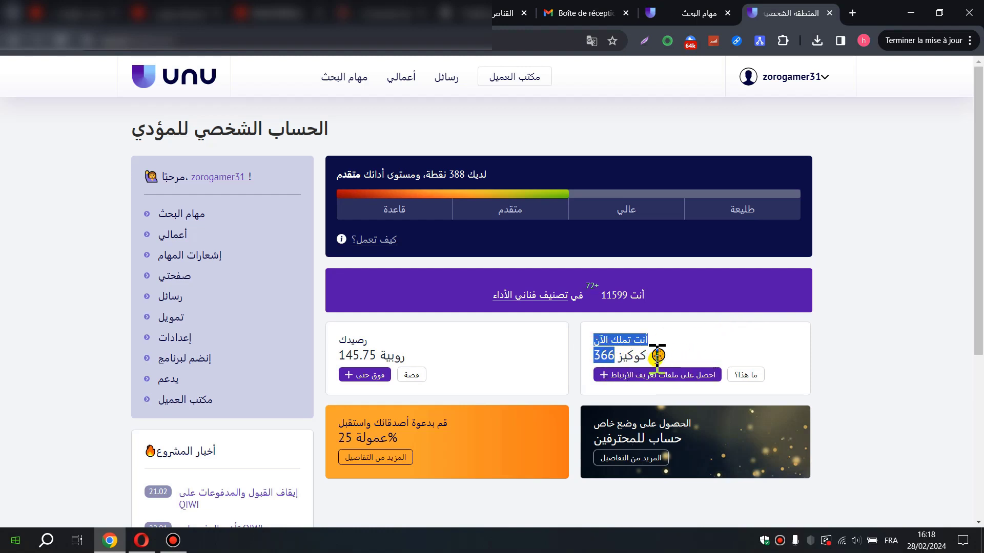
Step: Try to claim additional cookies for the account balance
left_click(620, 323)
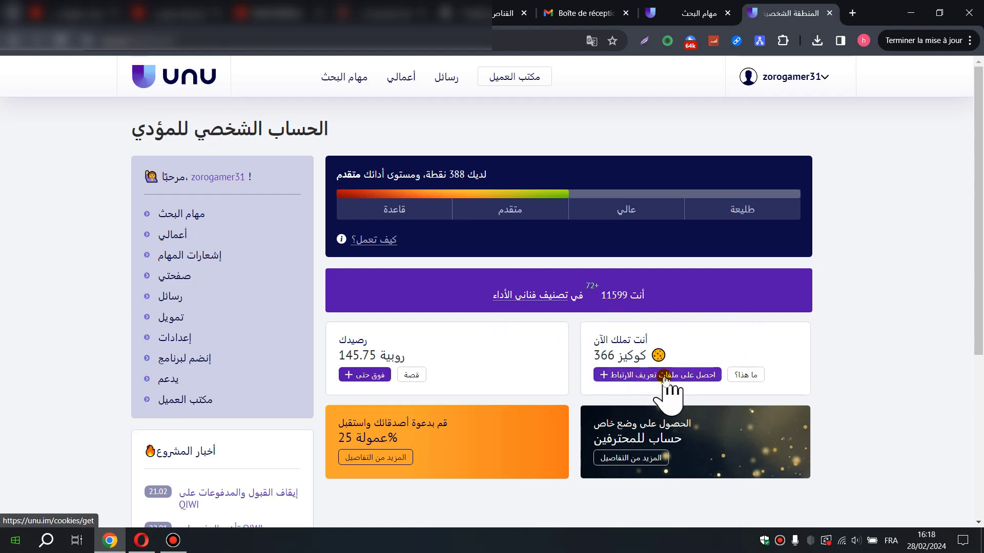
left_click(650, 373)
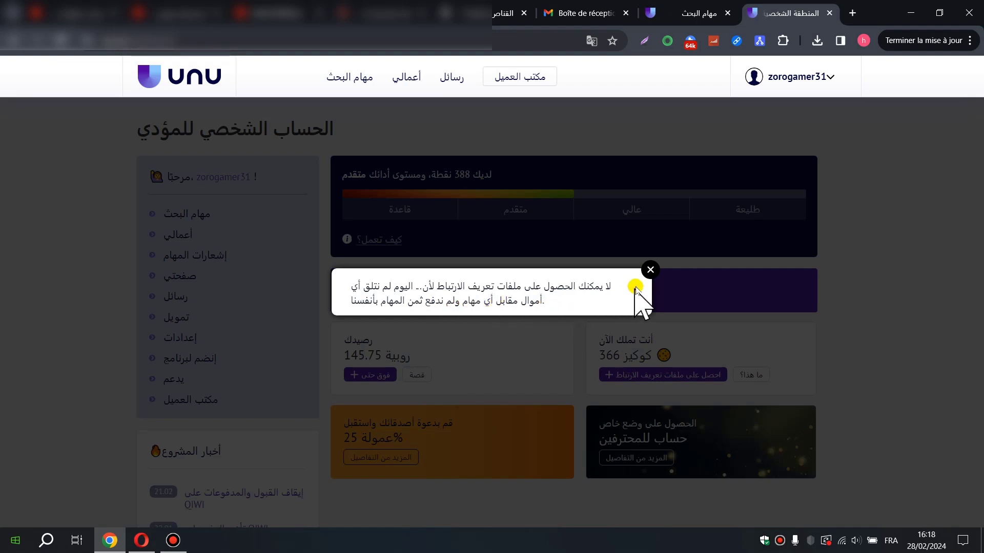
left_click(650, 271)
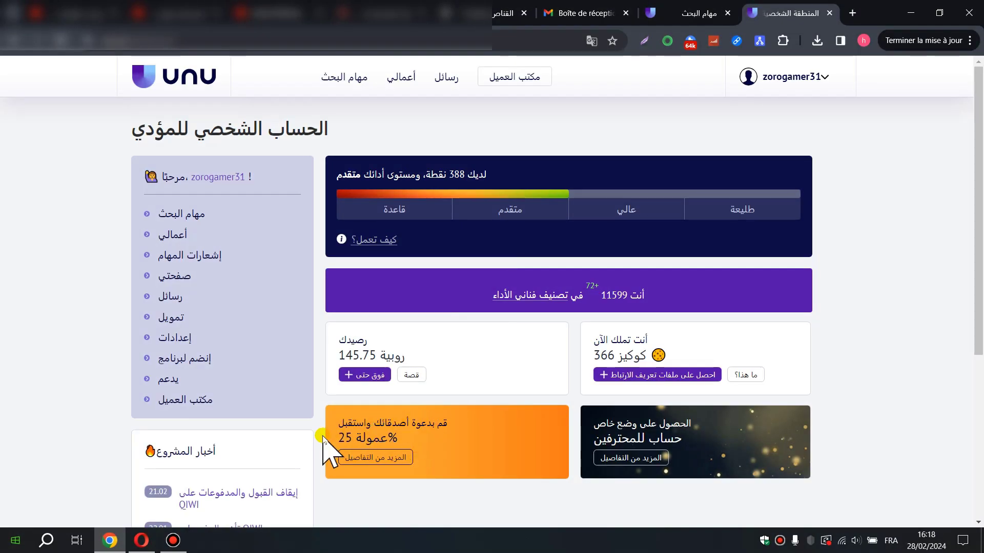
Step: Examine the friend invitation commission offer and the remaining sections of the personal account dashboard
left_click_drag(327, 436, 359, 440)
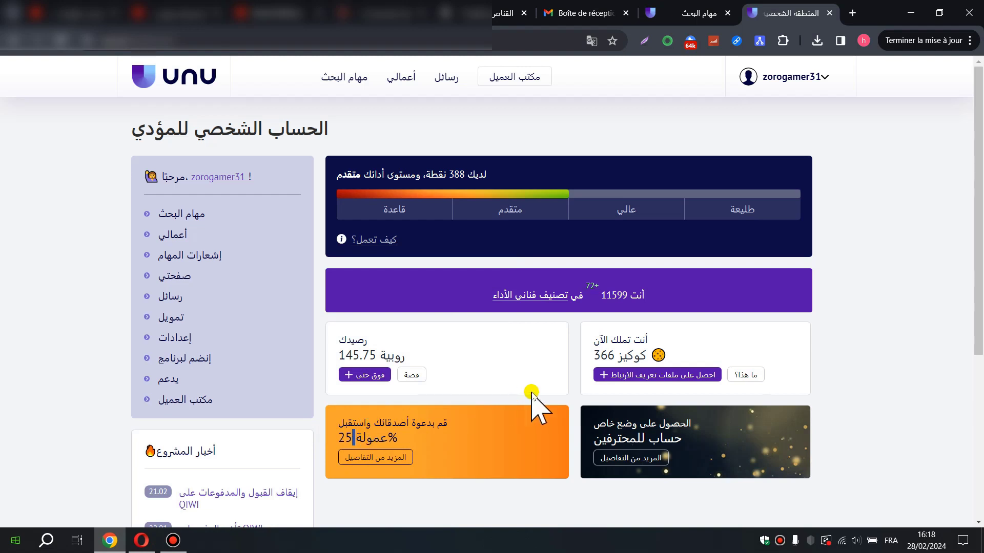
left_click(832, 280)
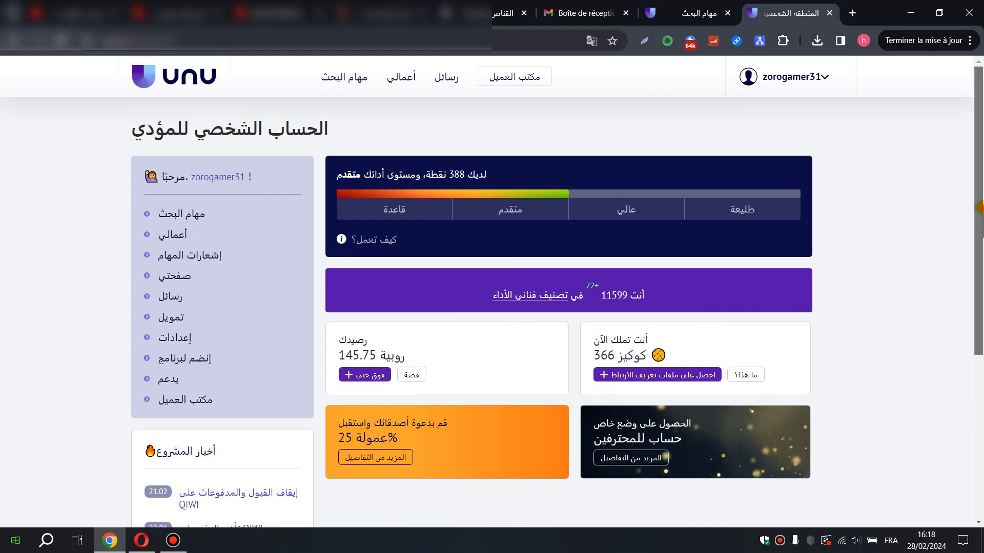
left_click_drag(979, 207, 980, 262)
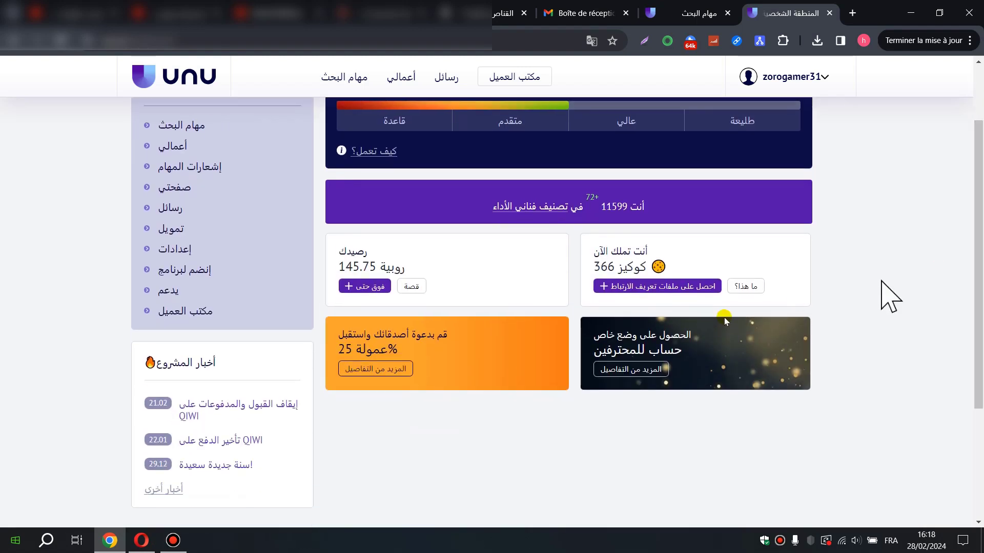
Step: Examine the commission percentage on the friend invitation card and the links in the dashboard's side navigation
left_click(342, 353)
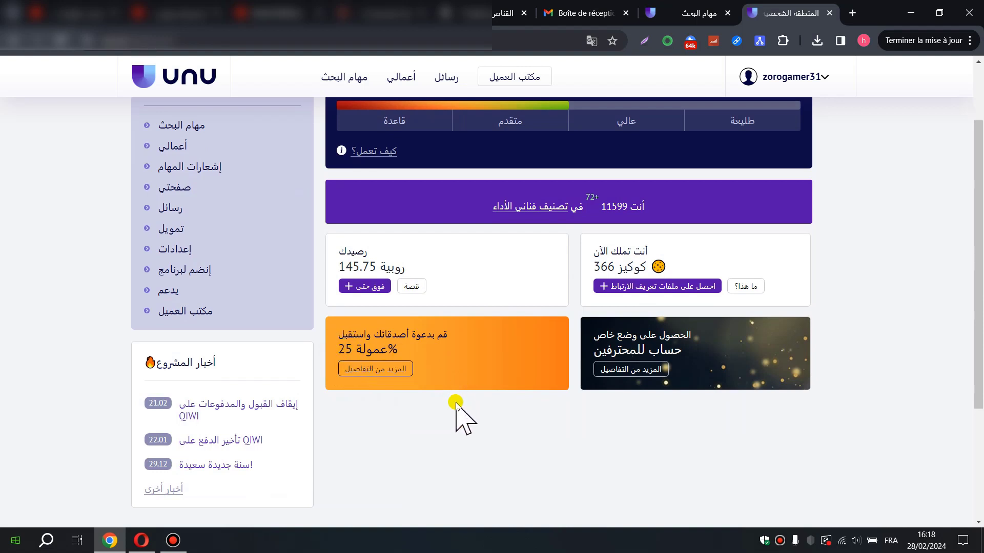
left_click_drag(341, 350, 345, 350)
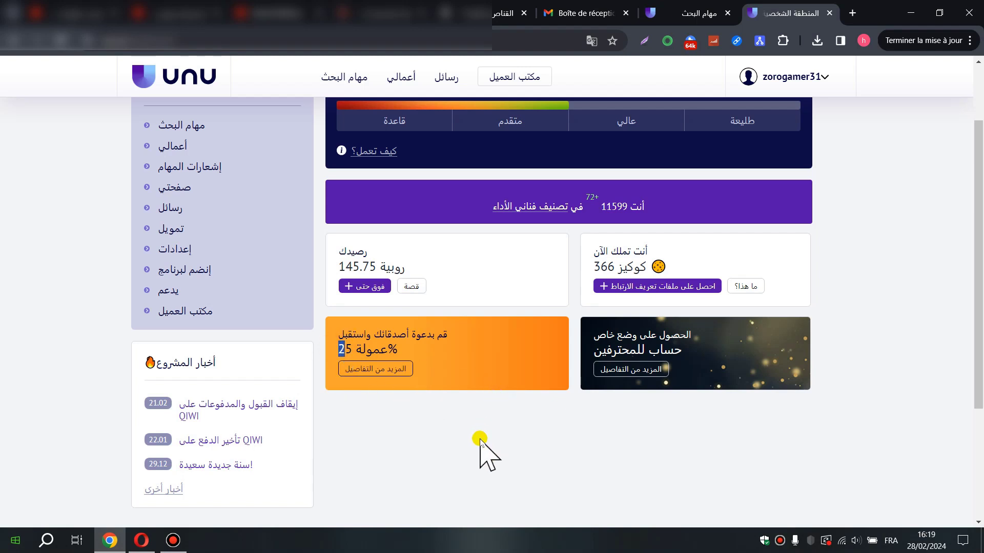
scroll(626, 390, "up", 2)
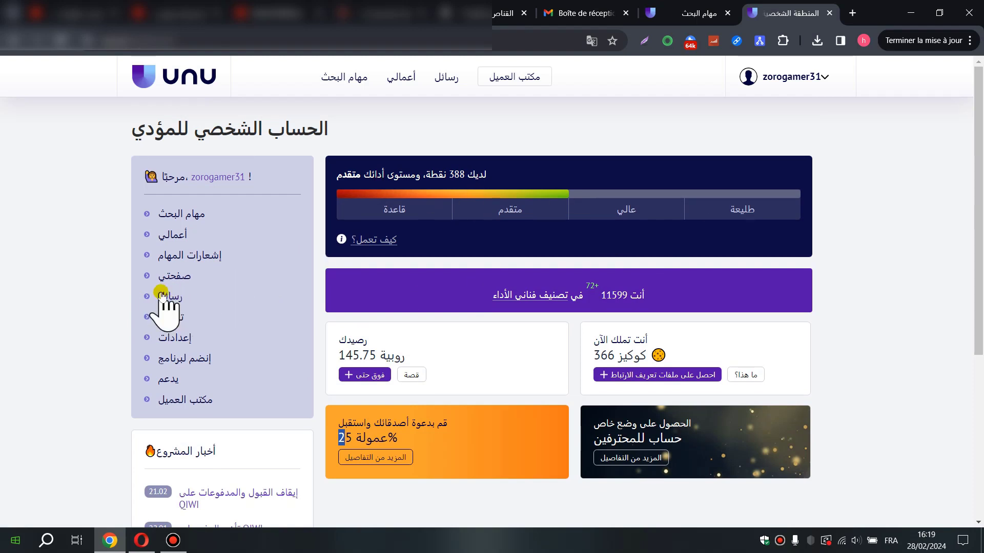
left_click(379, 307)
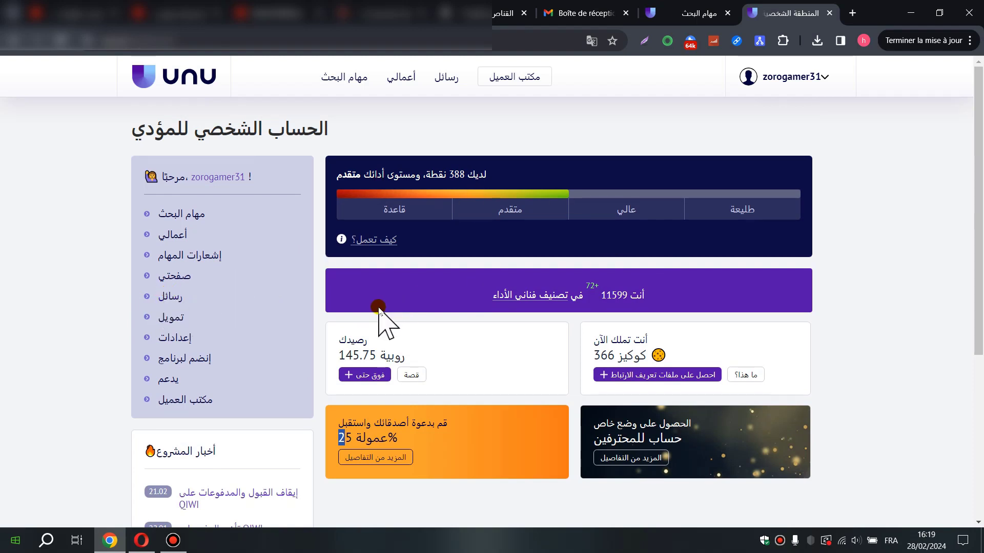
Step: Open the finances page from the account balance and go to the choice of withdrawal methods
left_click(793, 81)
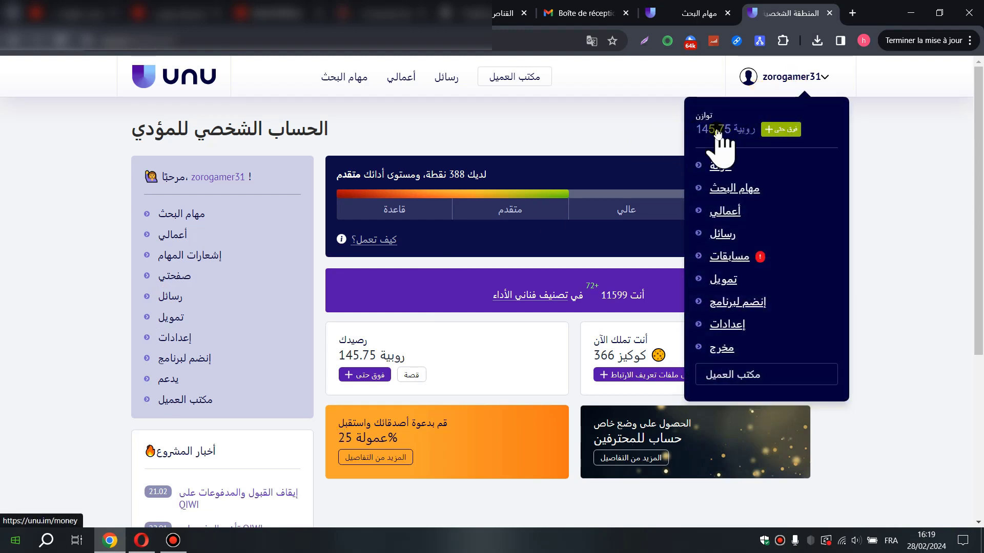
left_click(718, 131)
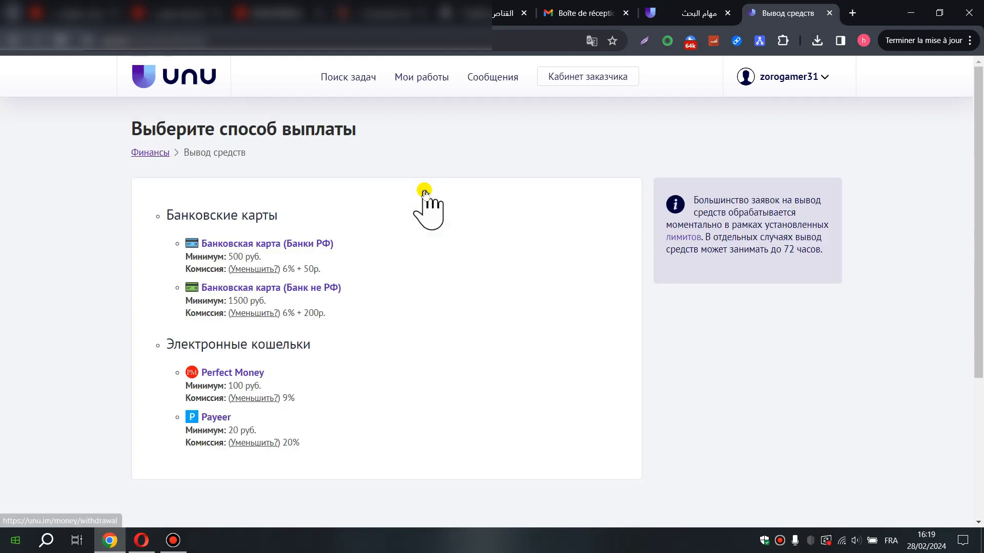
scroll(666, 235, "down", 1)
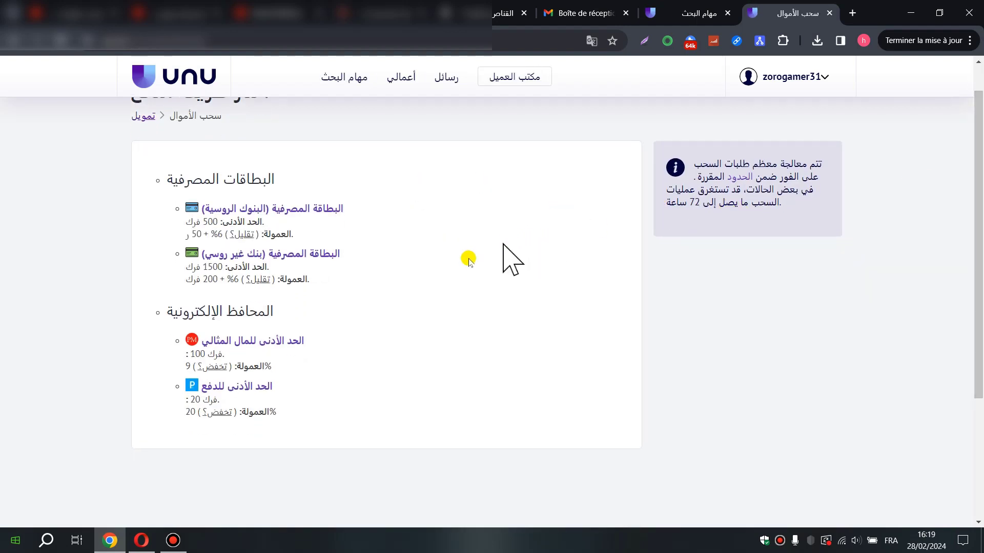
Step: Examine the Perfect Money and Payeer options among the electronic wallet withdrawal methods
left_click(318, 341)
left_click_drag(317, 341, 217, 341)
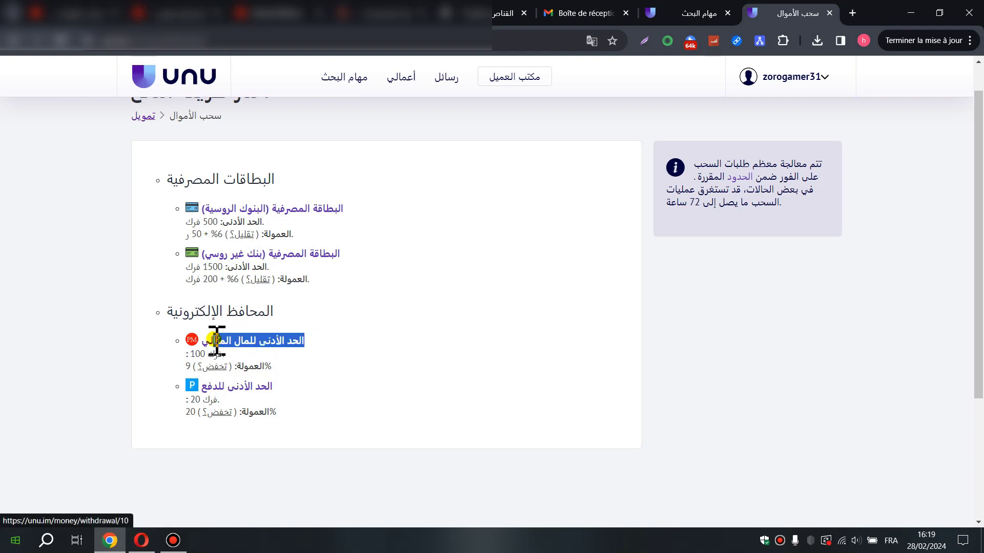
left_click(322, 398)
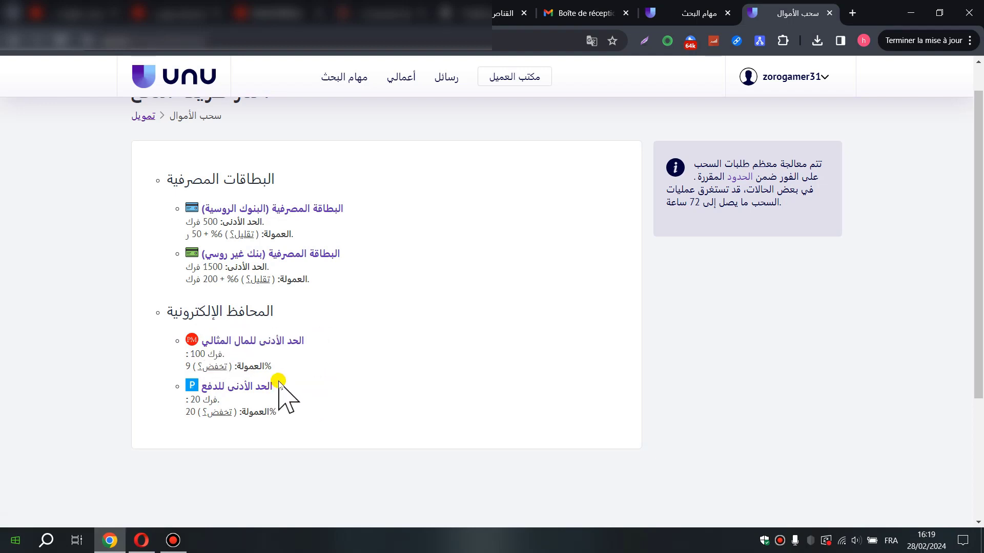
left_click_drag(280, 383, 219, 391)
left_click(313, 429)
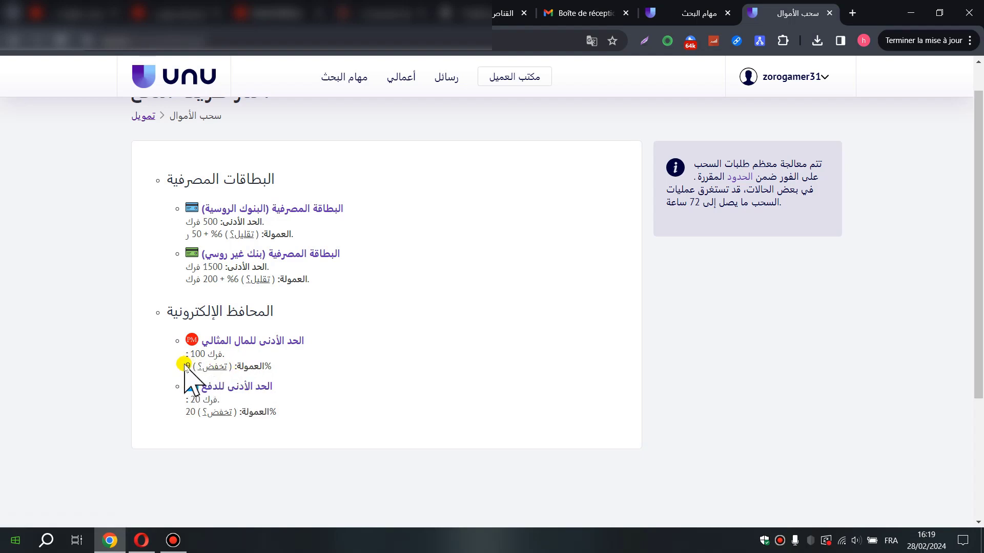
Step: Compare the withdrawal commission rates of Perfect Money and Payeer
left_click_drag(183, 369, 190, 370)
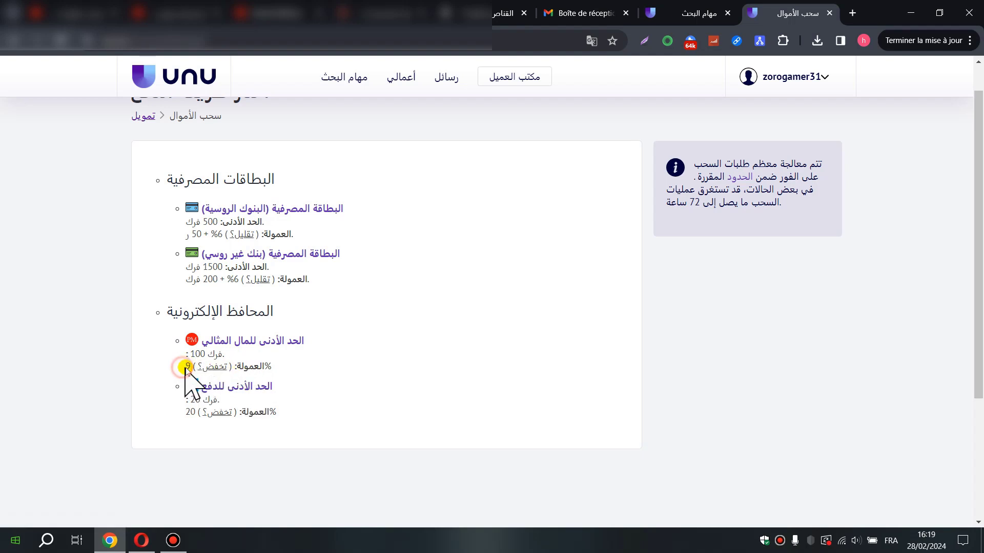
left_click(404, 453)
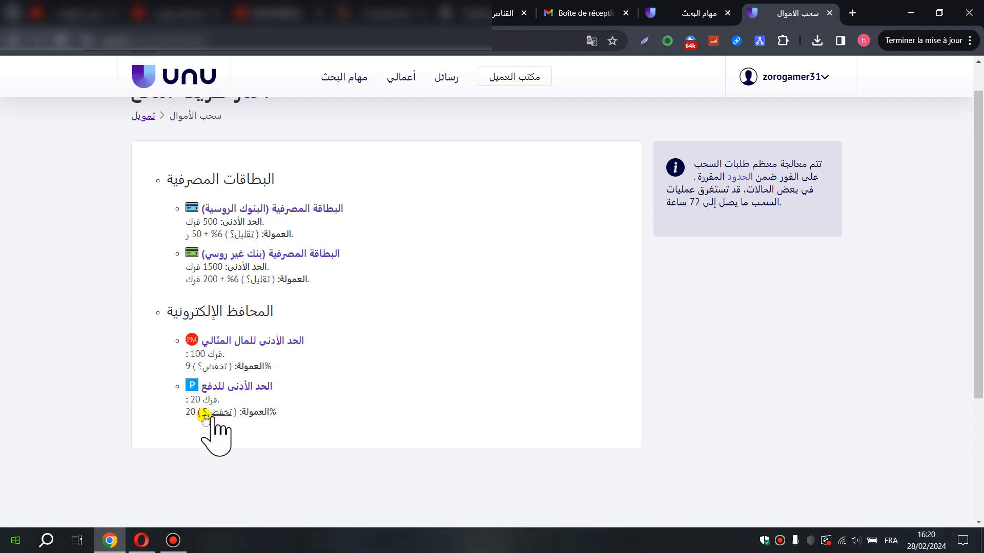
double_click(189, 413)
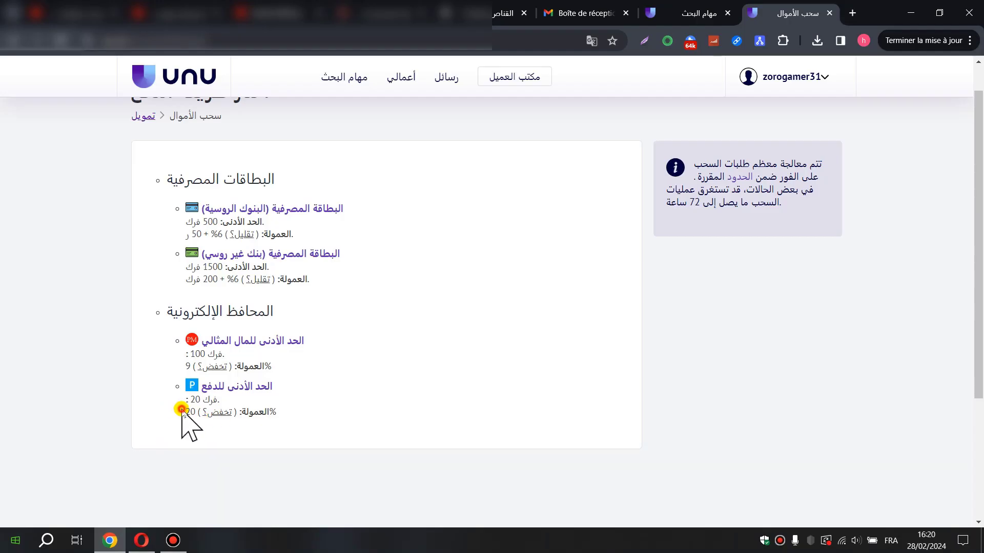
left_click_drag(198, 413, 201, 406)
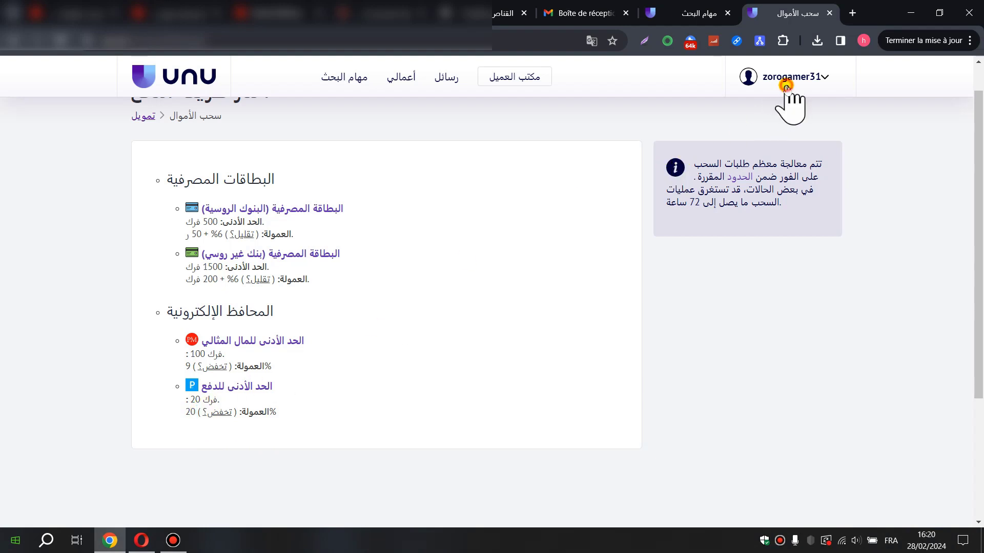
Step: Check the available account balance and examine how the Payeer commission applies to it
left_click(792, 83)
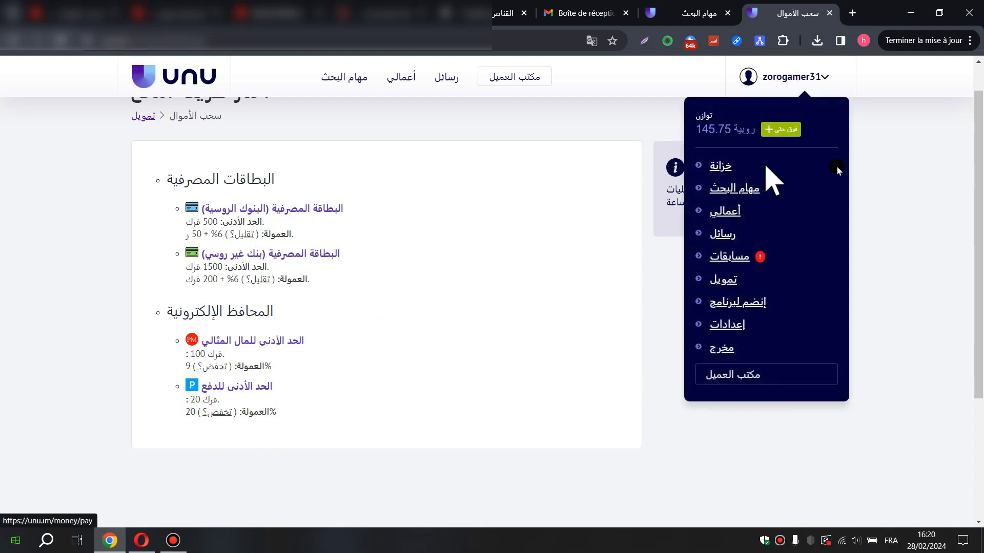
left_click(898, 309)
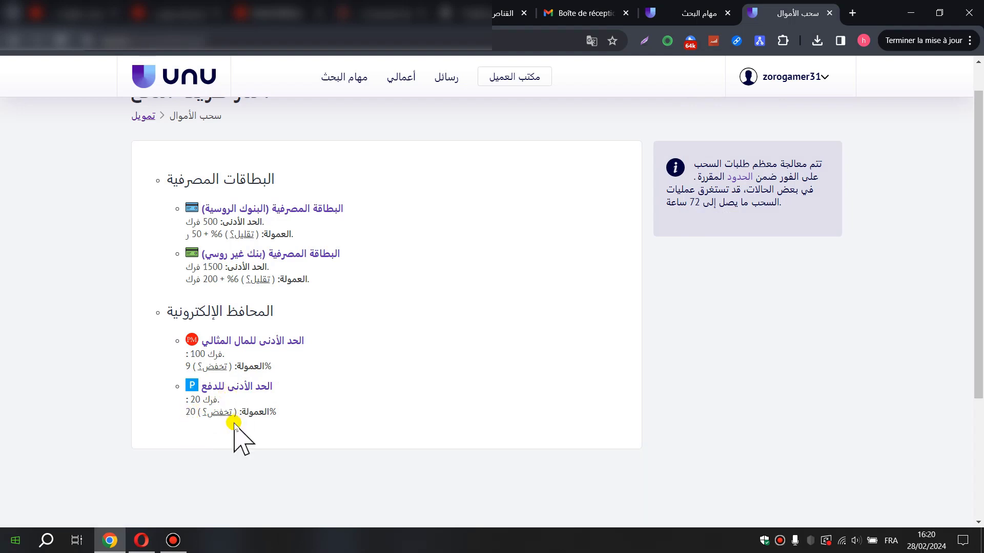
double_click(192, 413)
left_click(224, 429)
left_click_drag(180, 408, 187, 446)
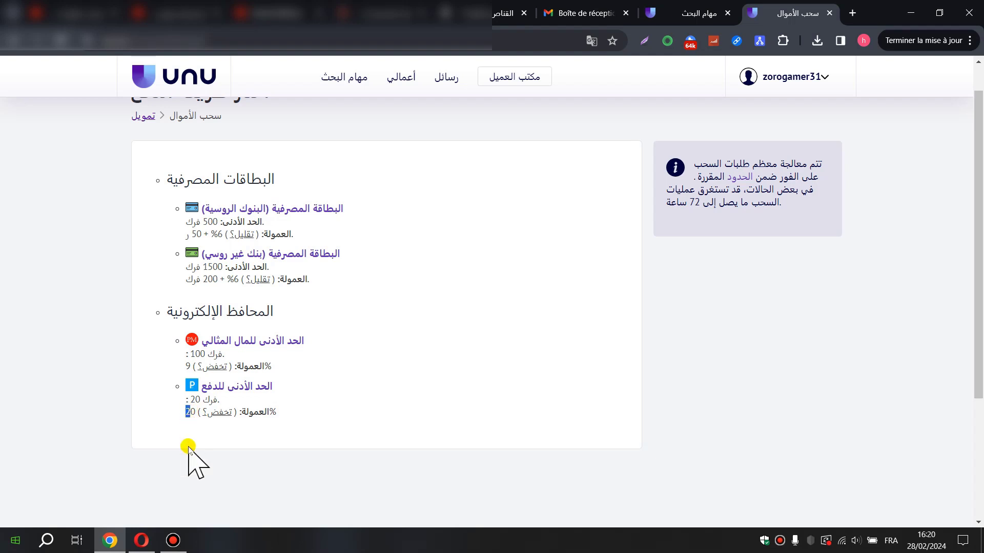
Step: Open the Payeer withdrawal form, enter a payout amount of 145 rubles, and check the wallet number field and processing time note
left_click(237, 386)
left_click(818, 79)
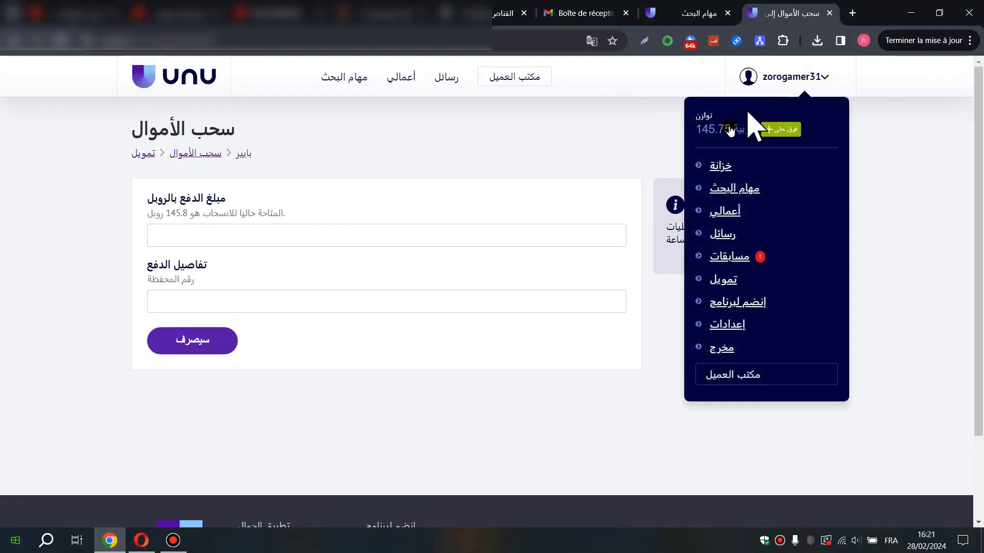
left_click(285, 216)
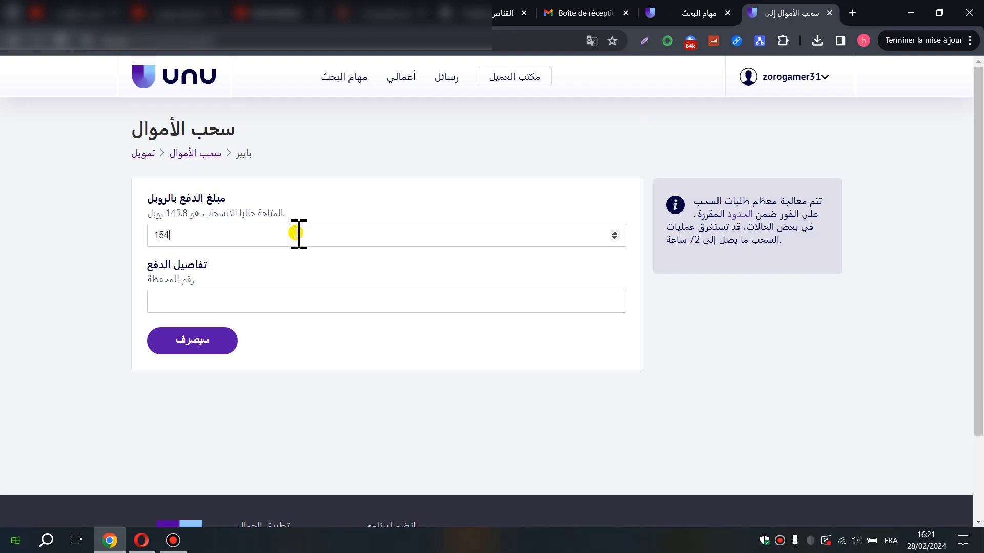
left_click(296, 304)
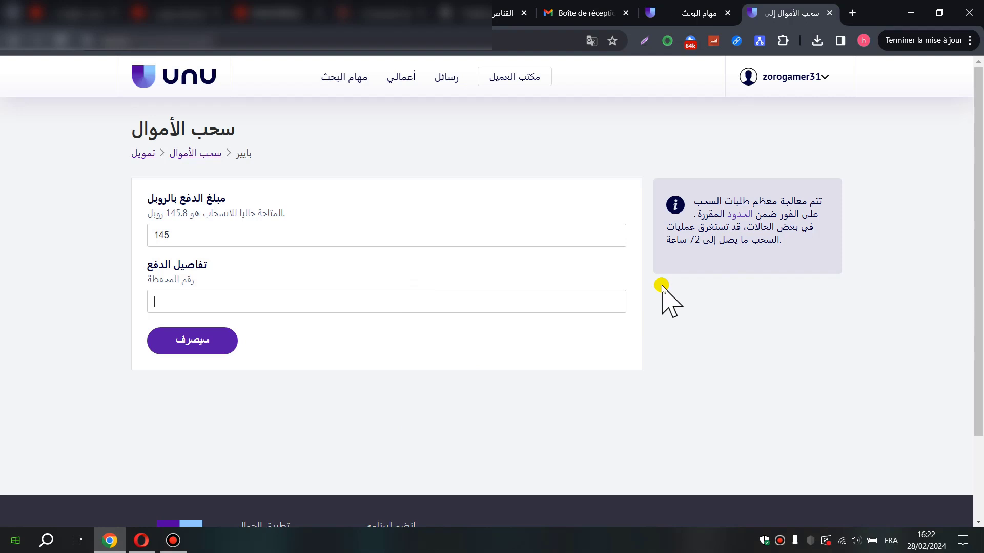
double_click(689, 239)
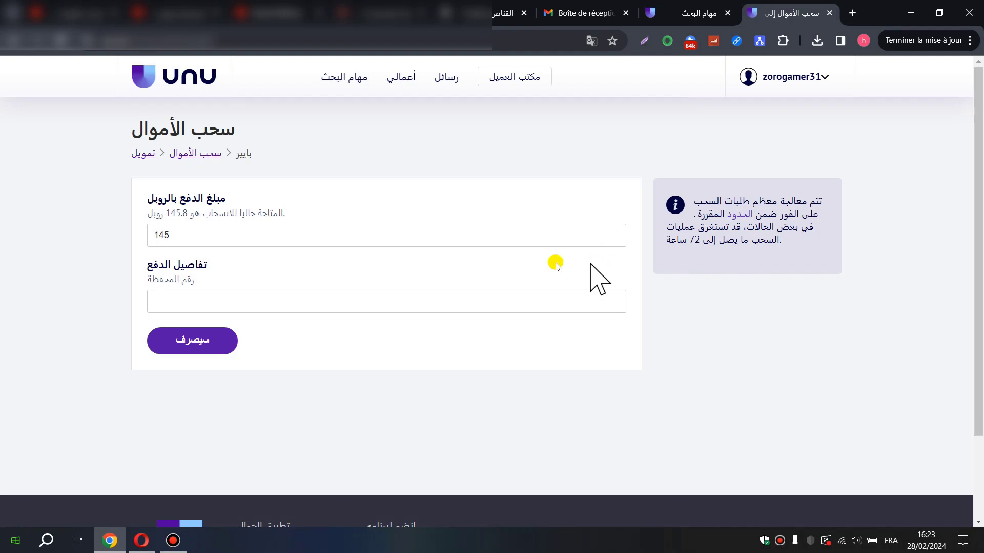
Step: Return to the finances page and examine the dates and amounts of the recent withdrawal requests
left_click(823, 72)
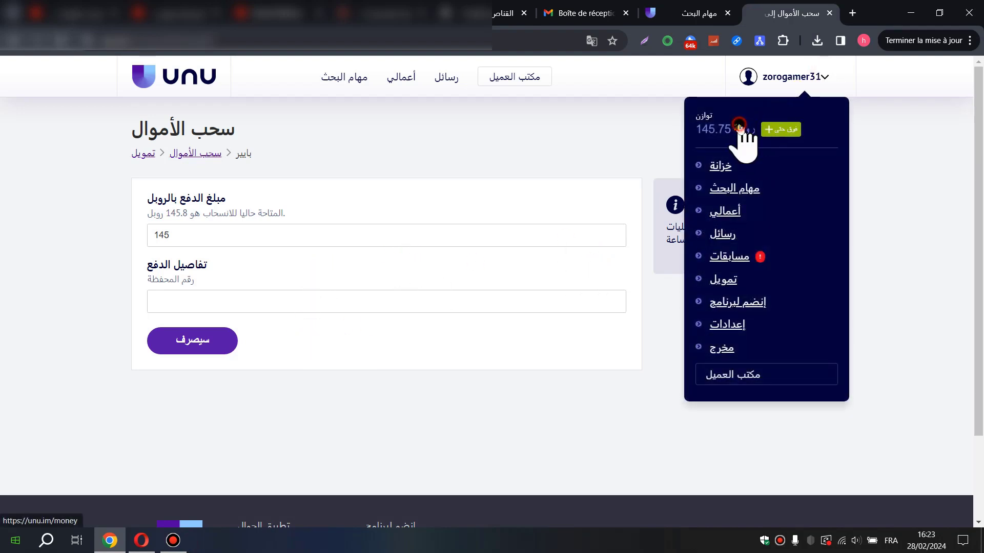
left_click(741, 128)
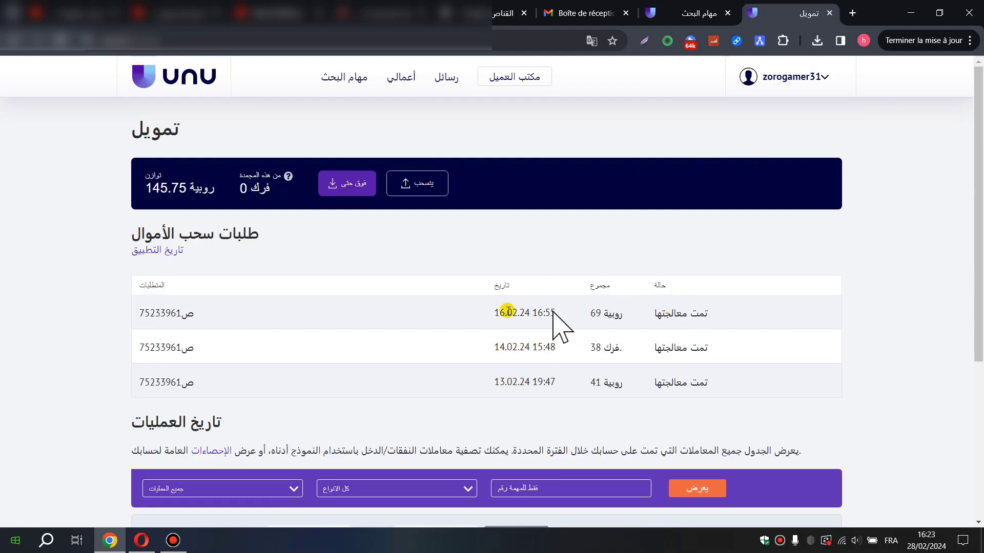
double_click(439, 313)
left_click(450, 340)
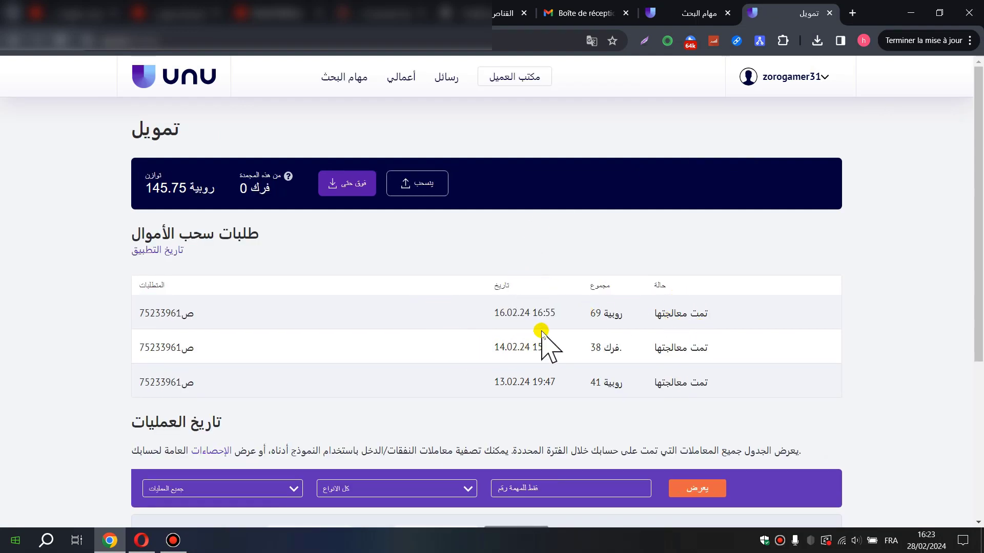
left_click(586, 314)
double_click(593, 347)
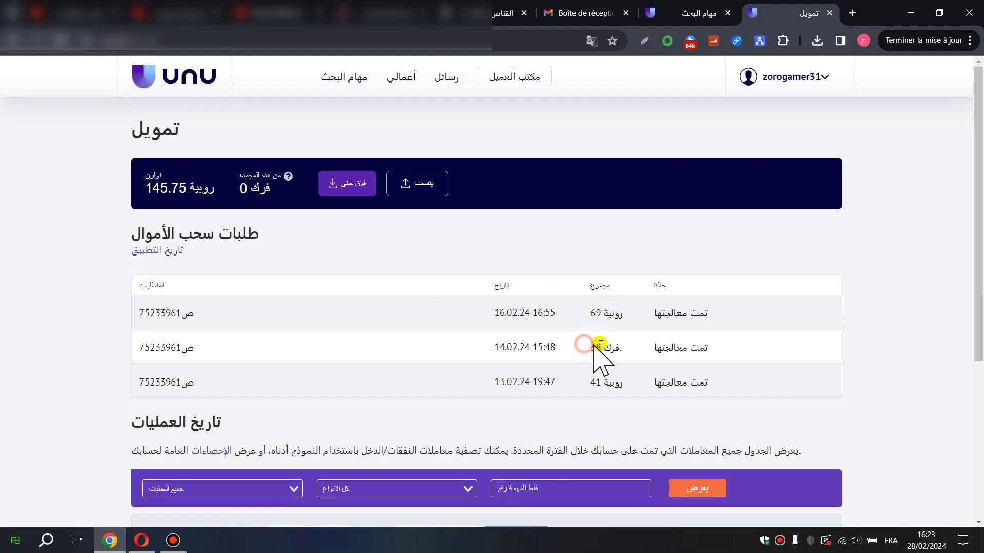
left_click(582, 379)
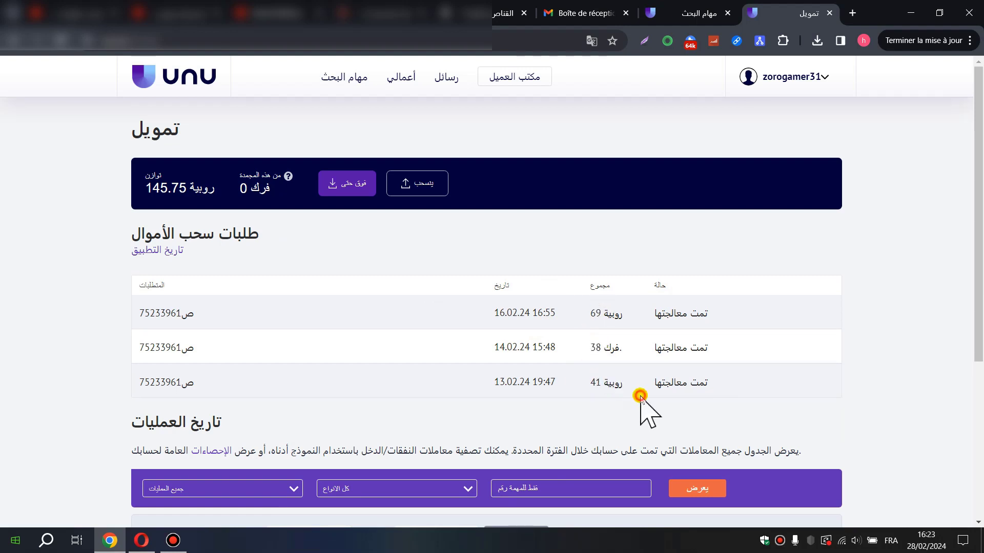
Step: Examine the processing statuses of the recent withdrawal requests
left_click_drag(659, 315, 714, 314)
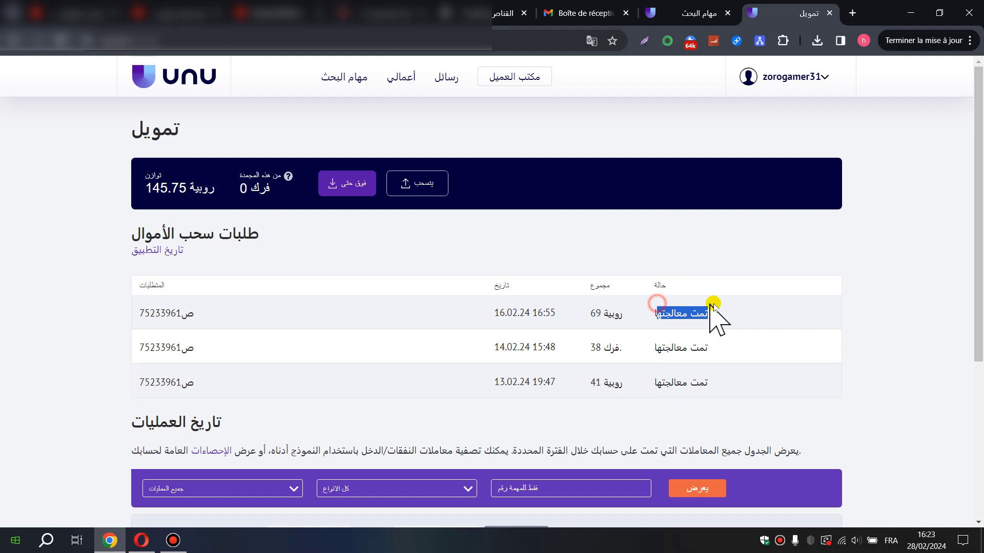
left_click_drag(659, 378, 713, 358)
left_click(650, 382)
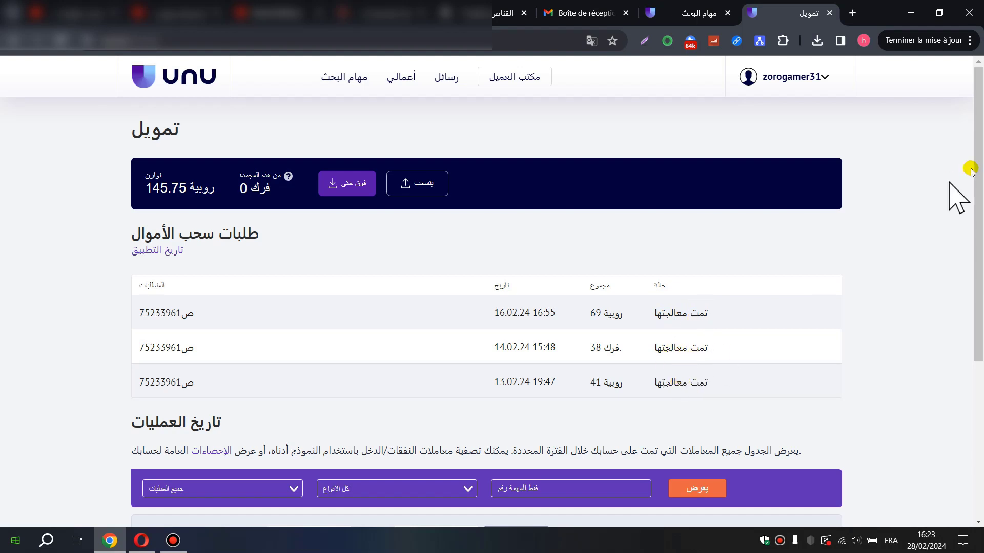
mouse_move(980, 153)
left_mouse_down()
mouse_move(980, 230)
mouse_move(980, 153)
left_mouse_up()
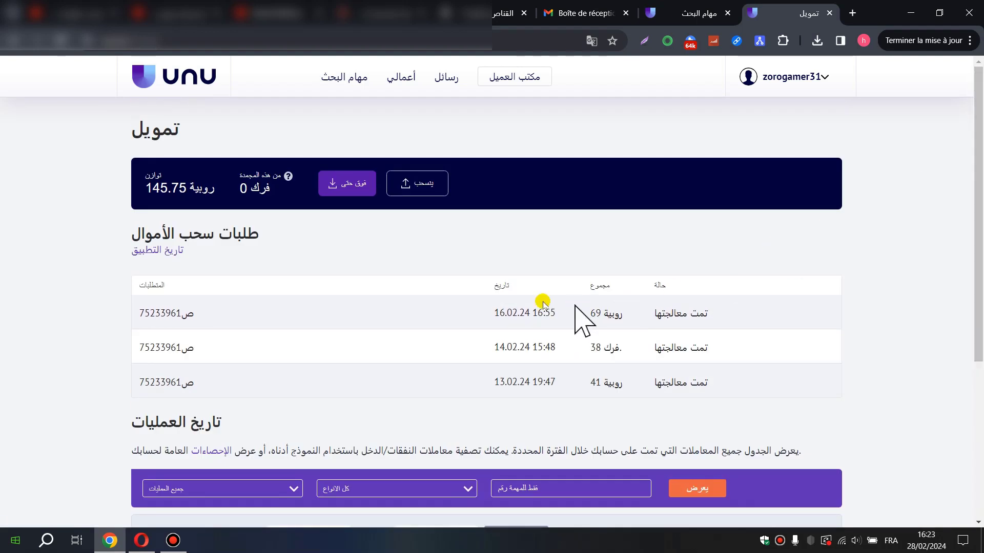
Step: Open the full withdrawal request history and examine the amount and transaction ID of the 12.02.24 request
left_click(170, 249)
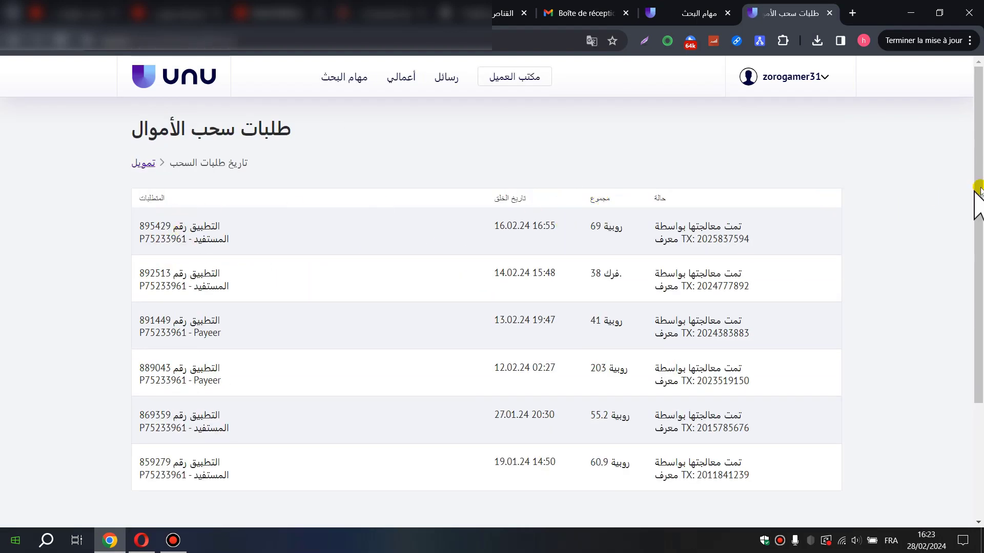
mouse_move(979, 193)
left_mouse_down()
mouse_move(978, 261)
mouse_move(980, 192)
left_mouse_up()
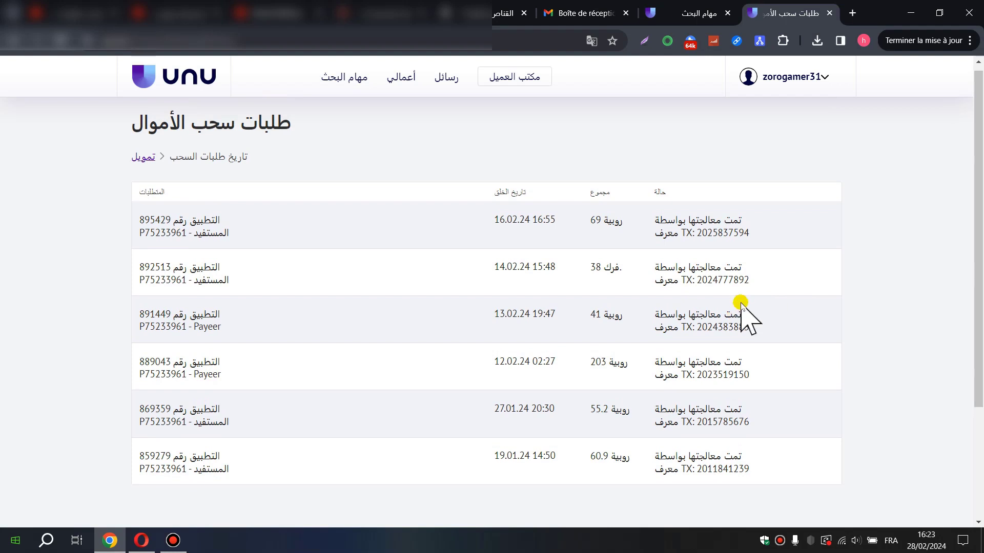
mouse_move(588, 360)
left_mouse_down()
mouse_move(605, 362)
mouse_move(574, 365)
mouse_move(606, 364)
mouse_move(576, 365)
left_mouse_up()
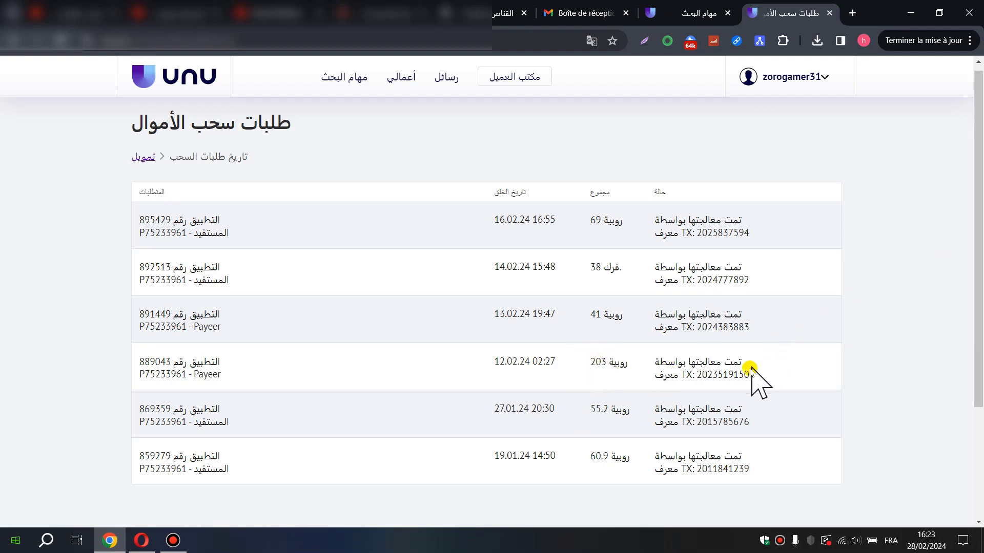
left_click_drag(751, 373, 704, 373)
left_click(968, 332)
scroll(820, 205, "up", 1)
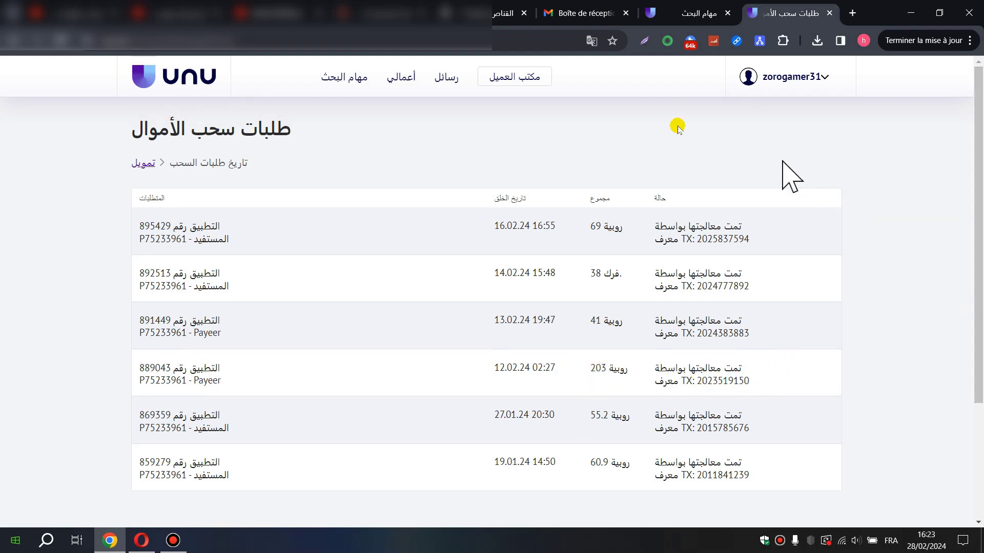
Step: Return from the withdrawal history to the account's finances overview
left_click(812, 86)
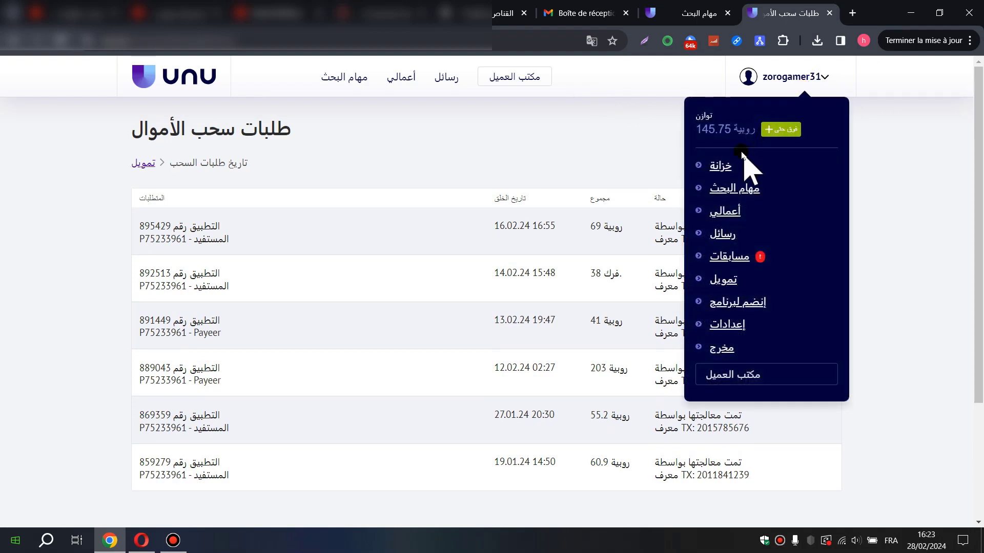
left_click(738, 130)
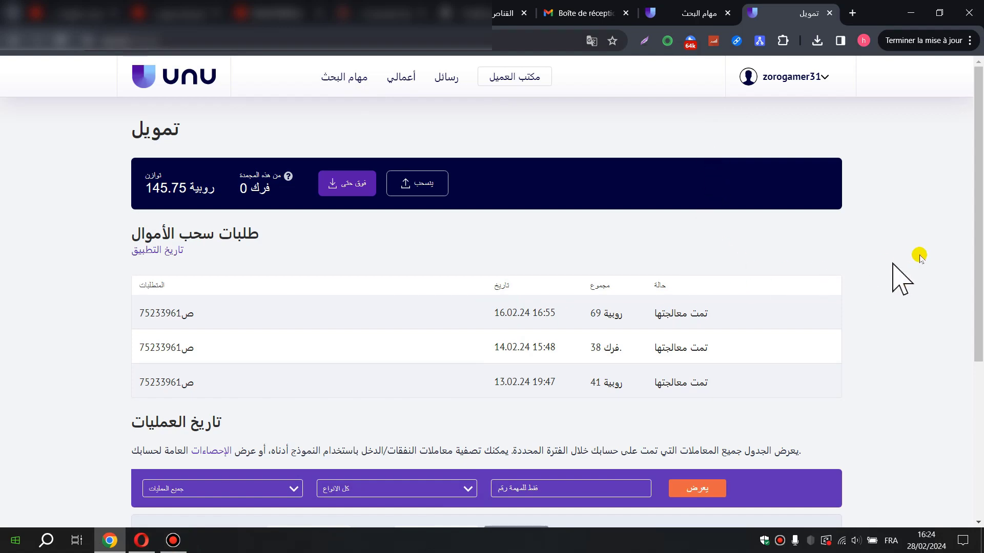
mouse_move(980, 205)
left_mouse_down()
mouse_move(980, 361)
mouse_move(978, 197)
left_mouse_up()
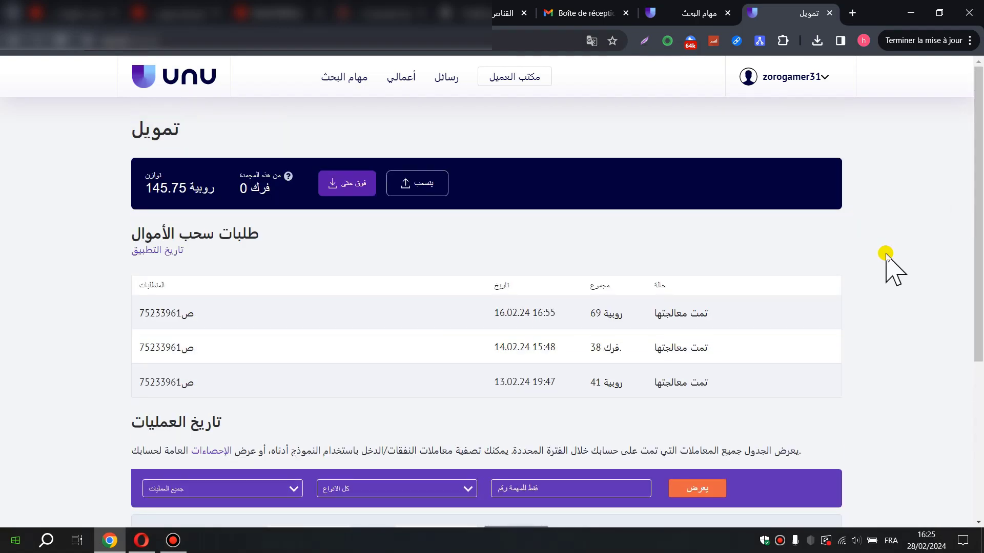